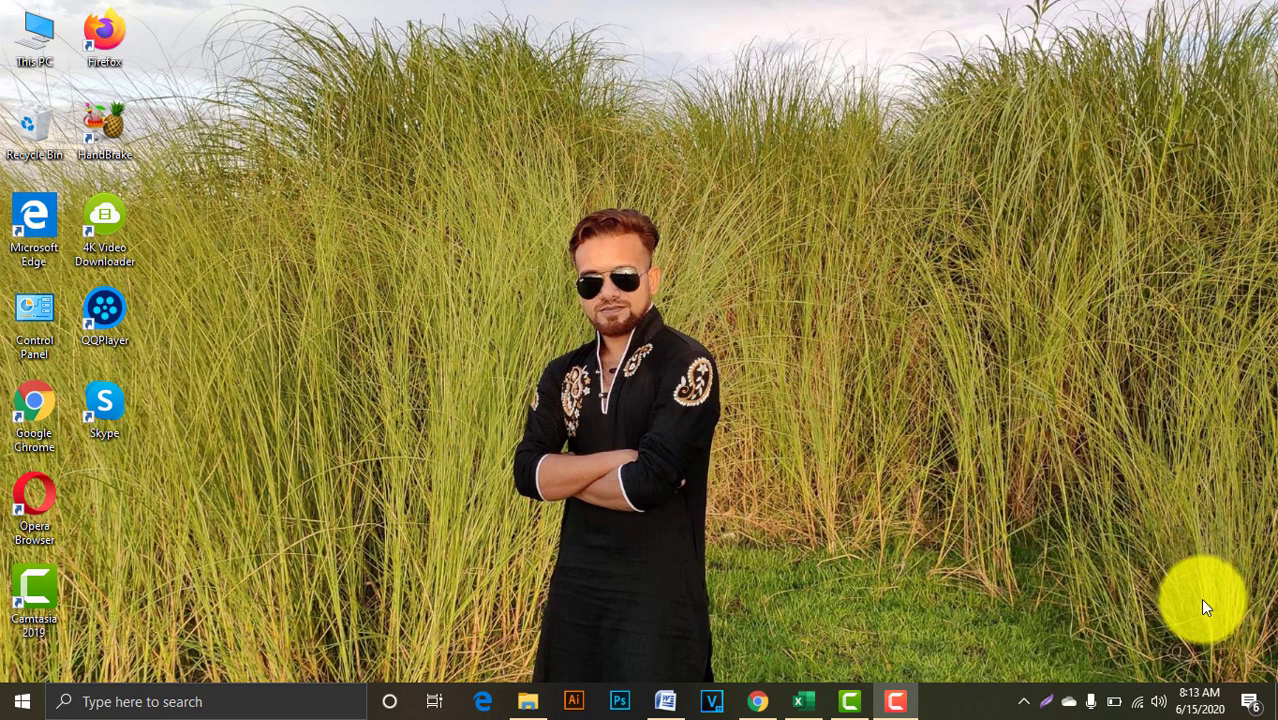
- Restore the minimized Excel window from the taskbar
click(847, 703)
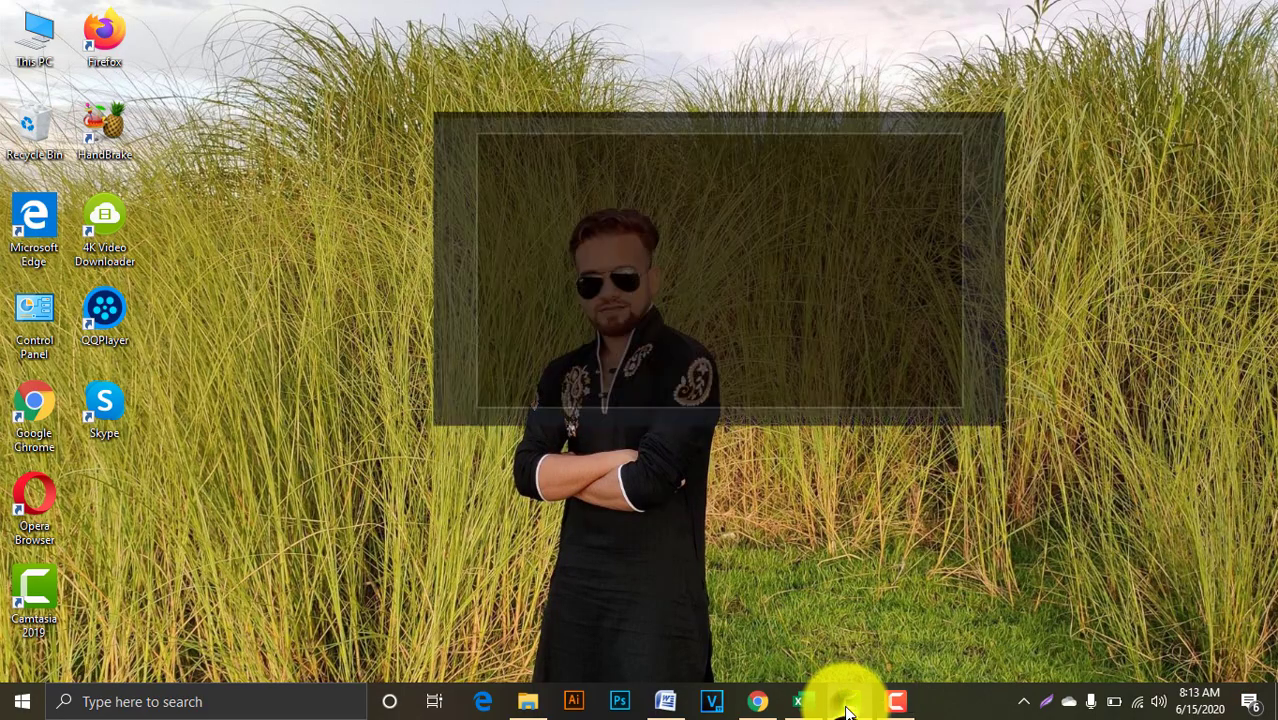
- Bring up the PMT Function workbook and review the INTEREST IS REAL inputs: 100000, 12%, 5 years
click(843, 697)
click(800, 701)
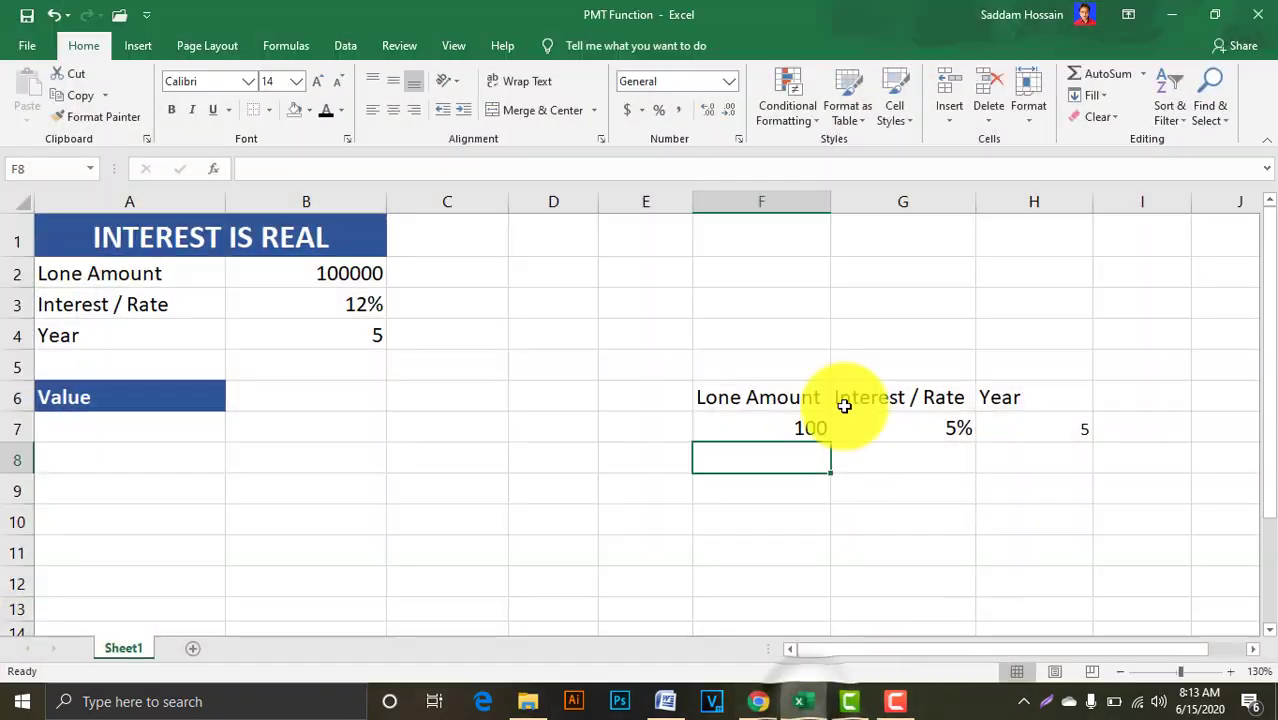
click(184, 240)
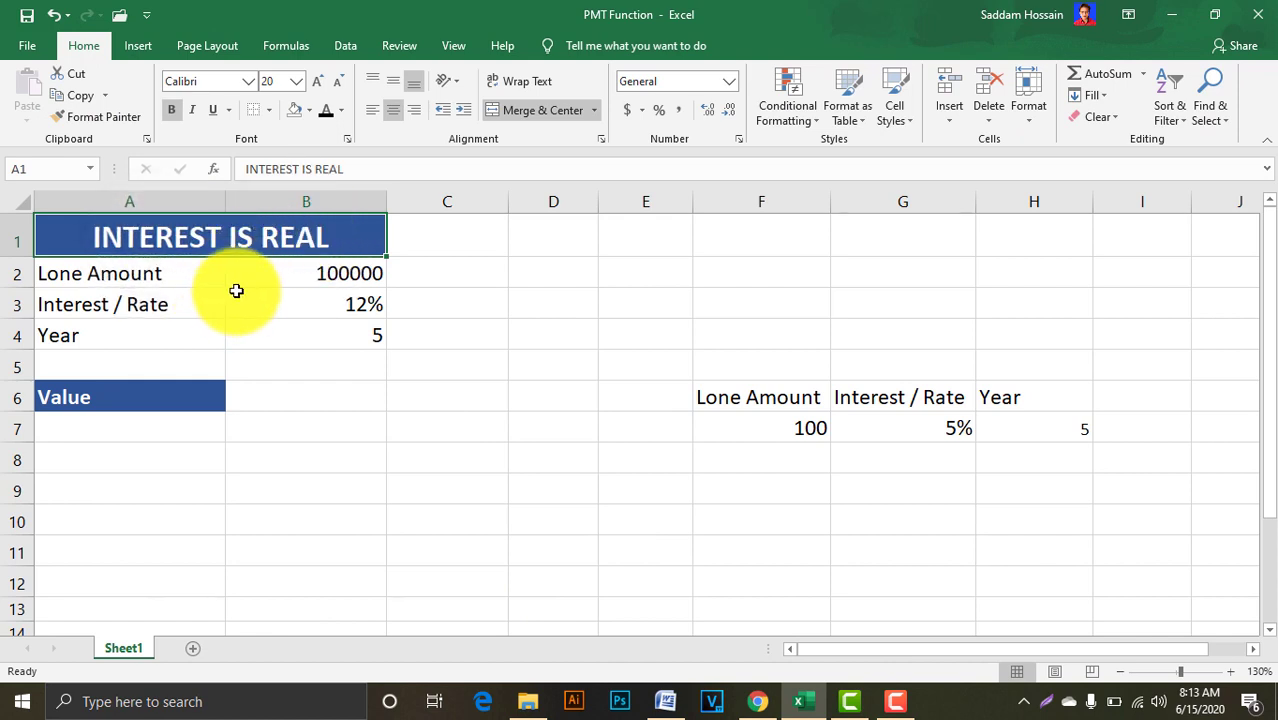
click(151, 272)
click(306, 274)
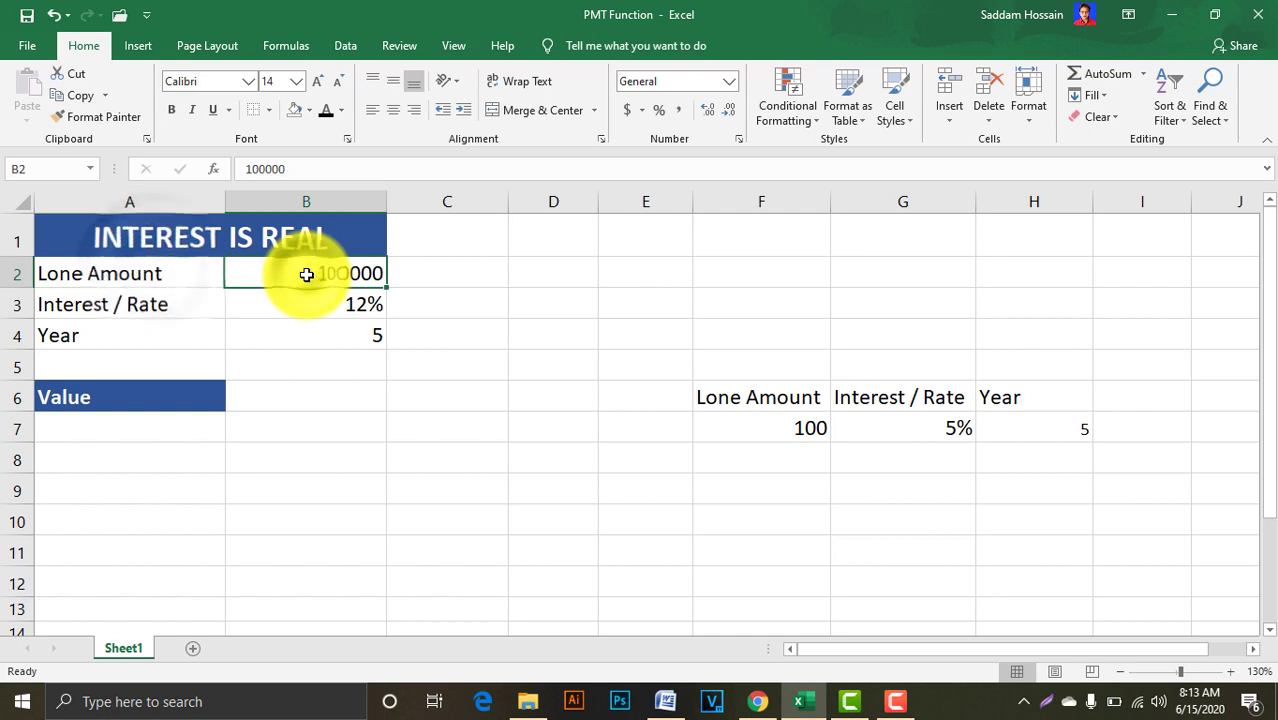
click(160, 300)
click(354, 301)
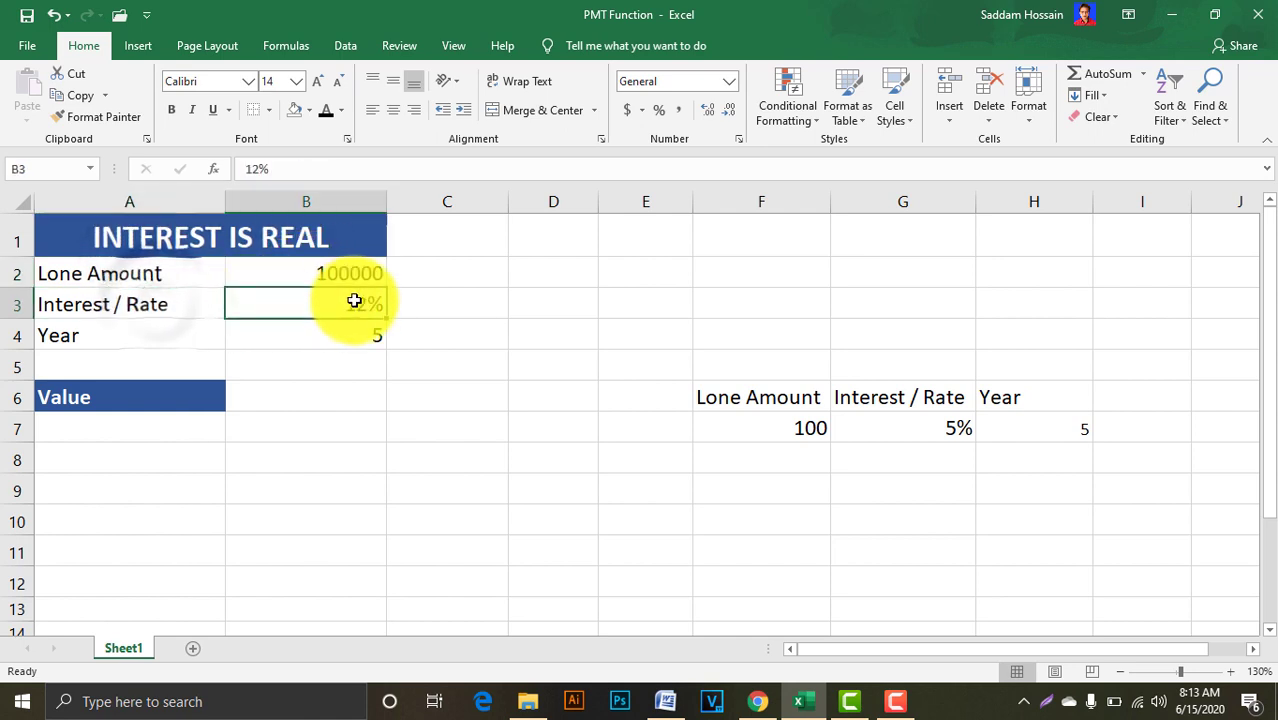
click(117, 331)
click(357, 333)
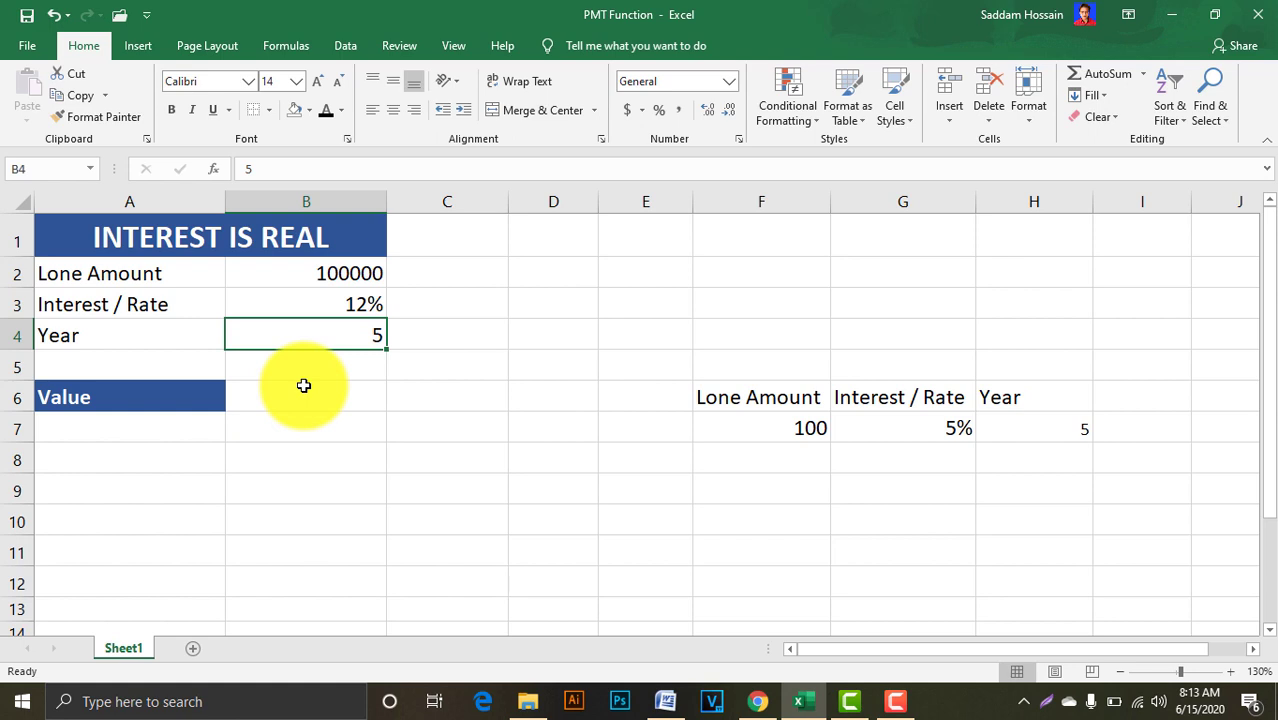
- Recheck the 100000 amount, 12% rate and 5-year term, and the Value result cell
click(333, 276)
click(340, 305)
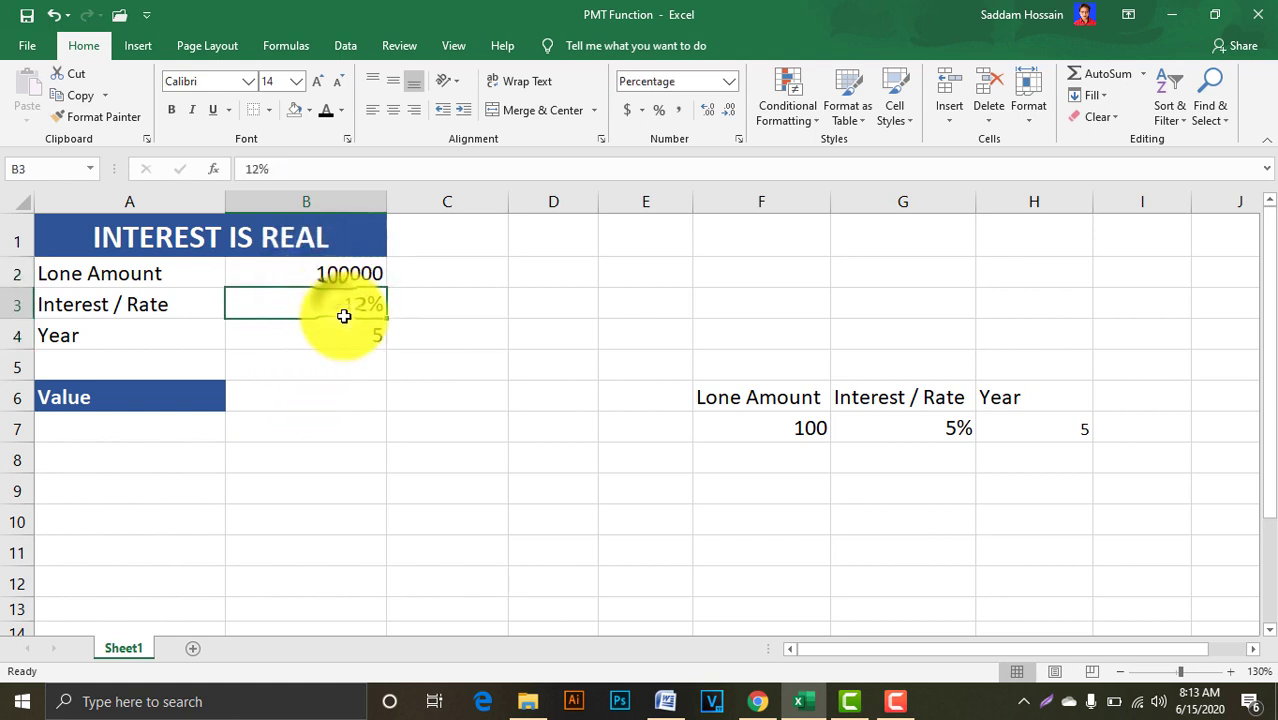
click(369, 340)
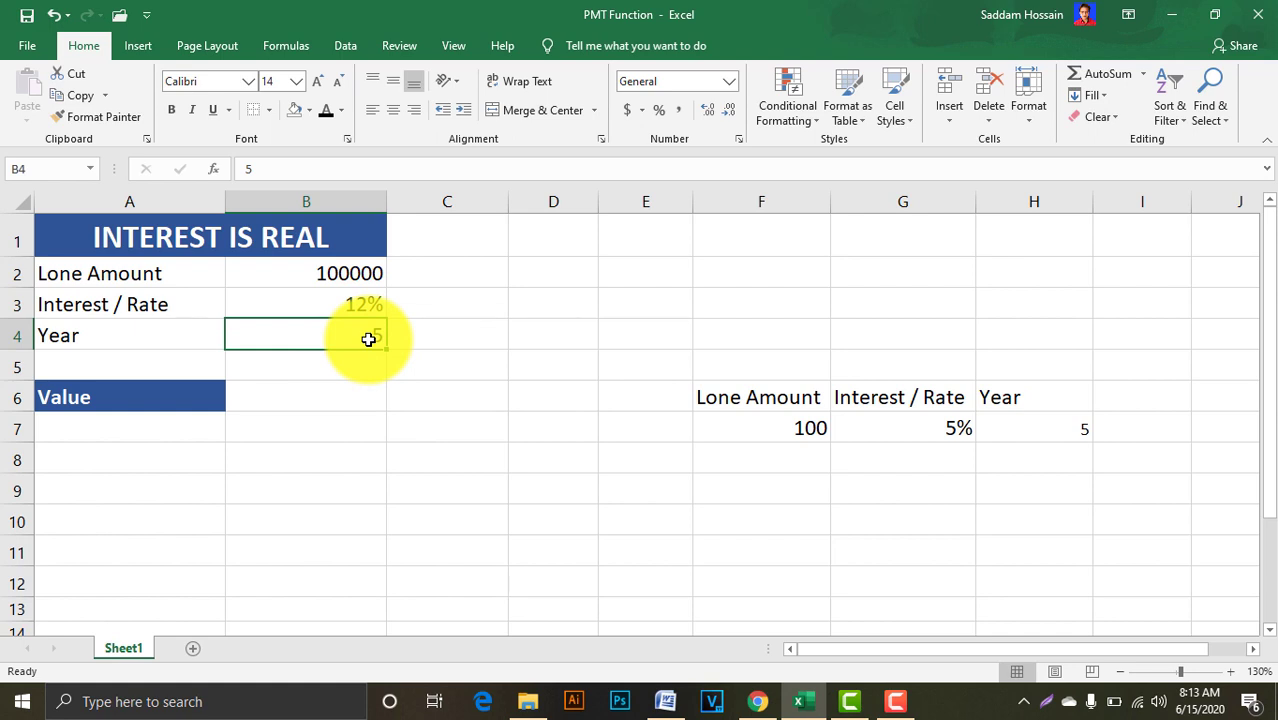
click(340, 391)
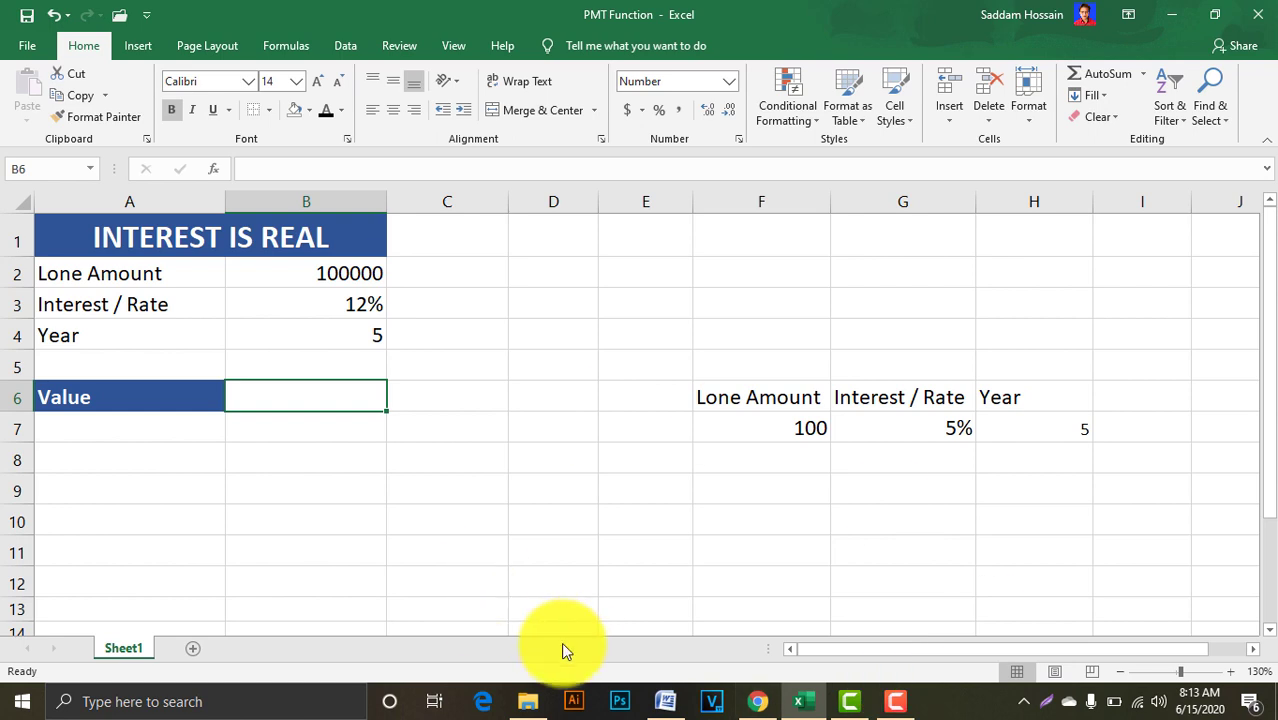
click(350, 272)
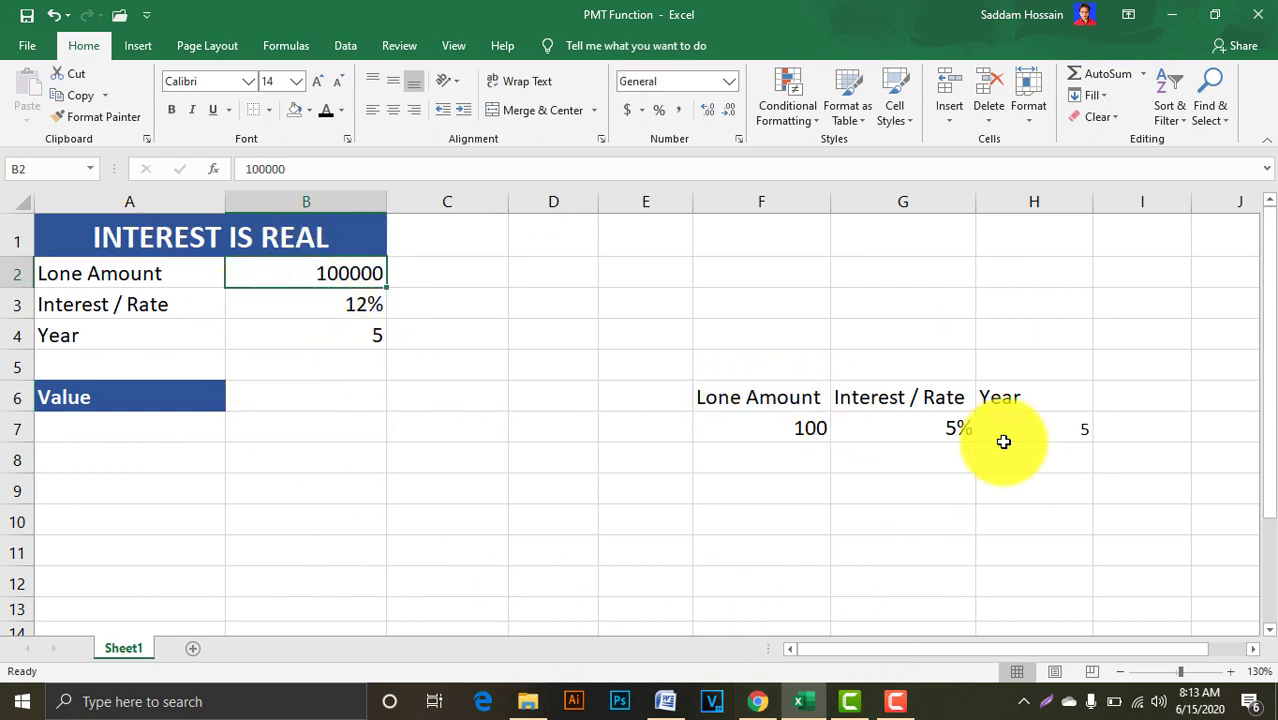
- Widen columns F and G to fit their headings and check the test inputs 100 and 5%
drag(830, 201, 836, 201)
drag(982, 201, 991, 201)
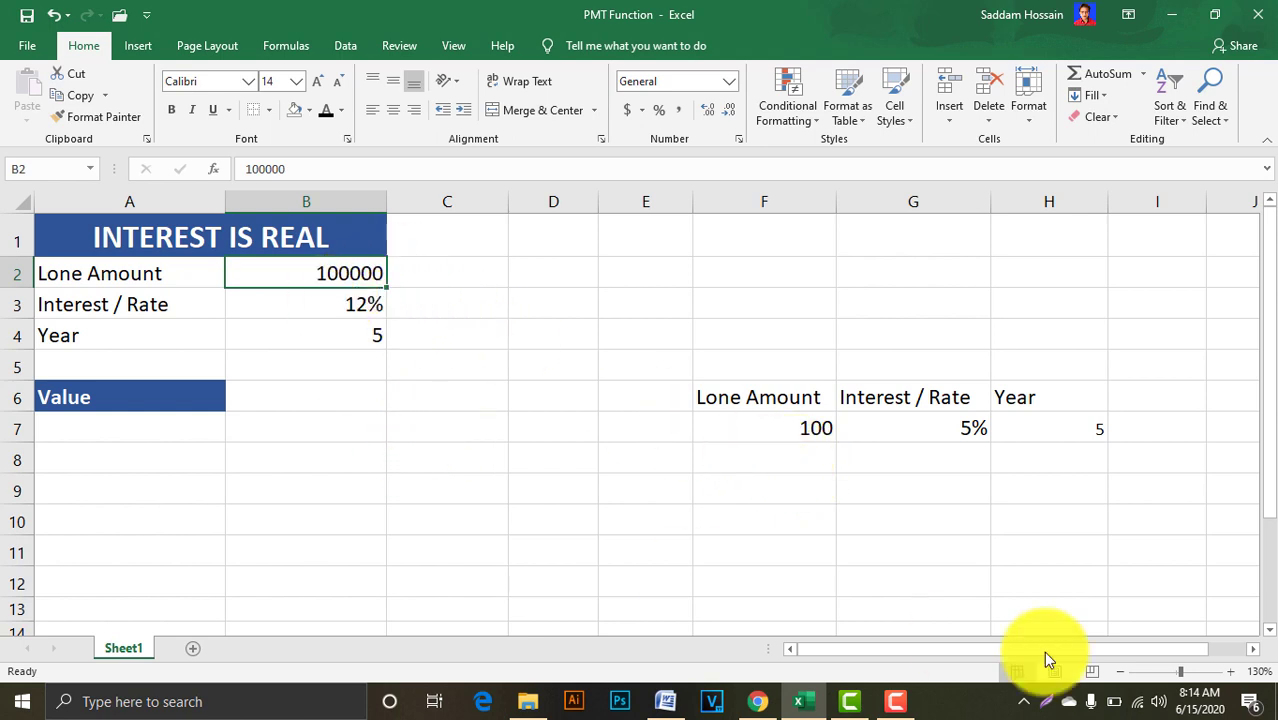
click(772, 464)
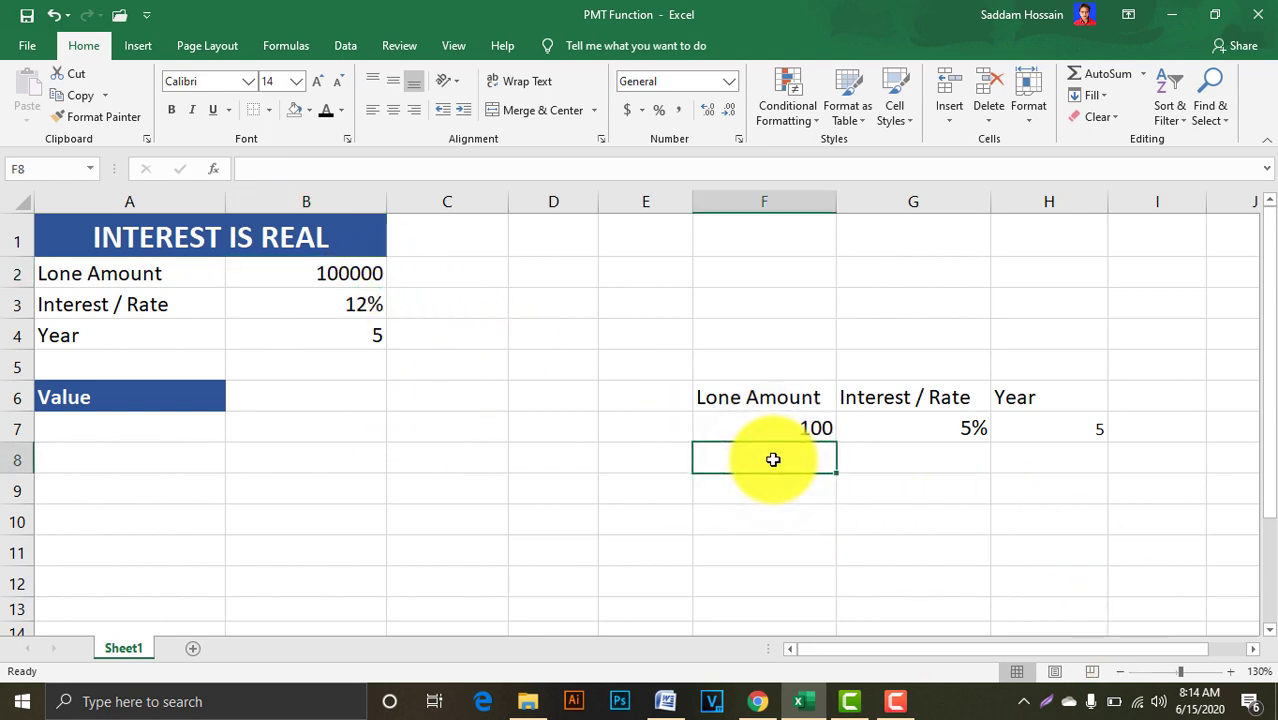
click(808, 428)
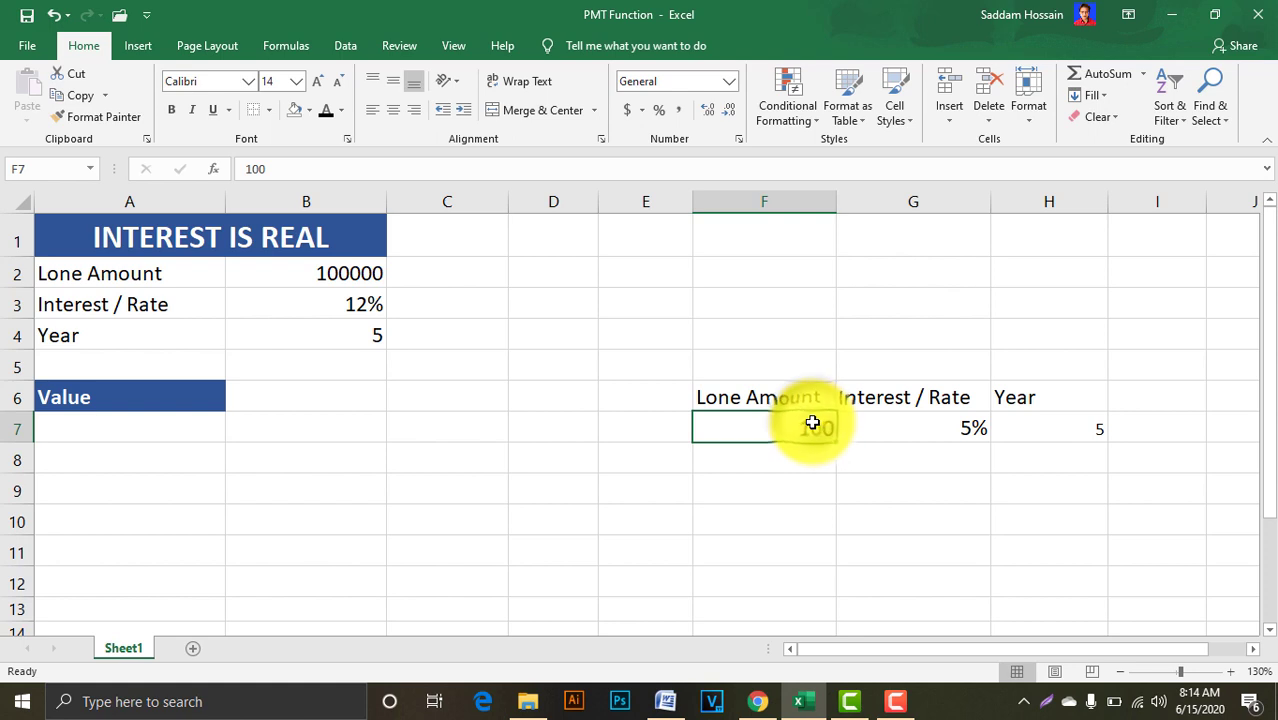
click(918, 424)
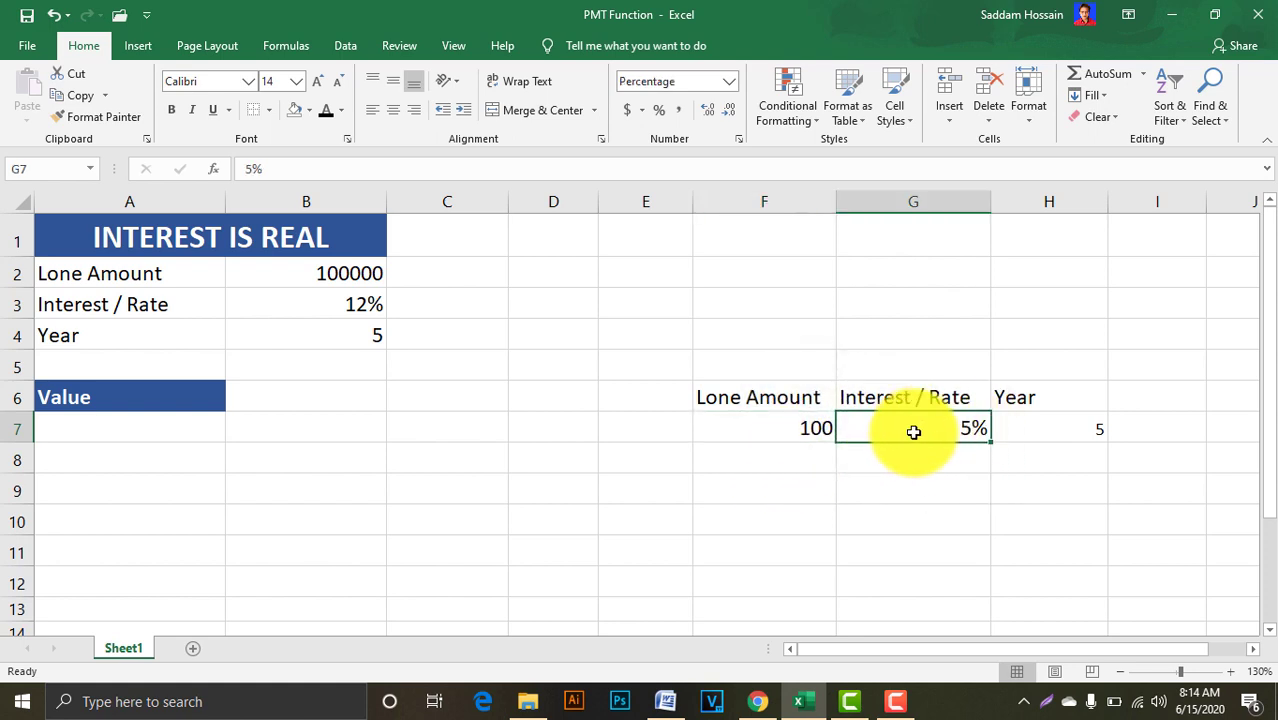
click(776, 463)
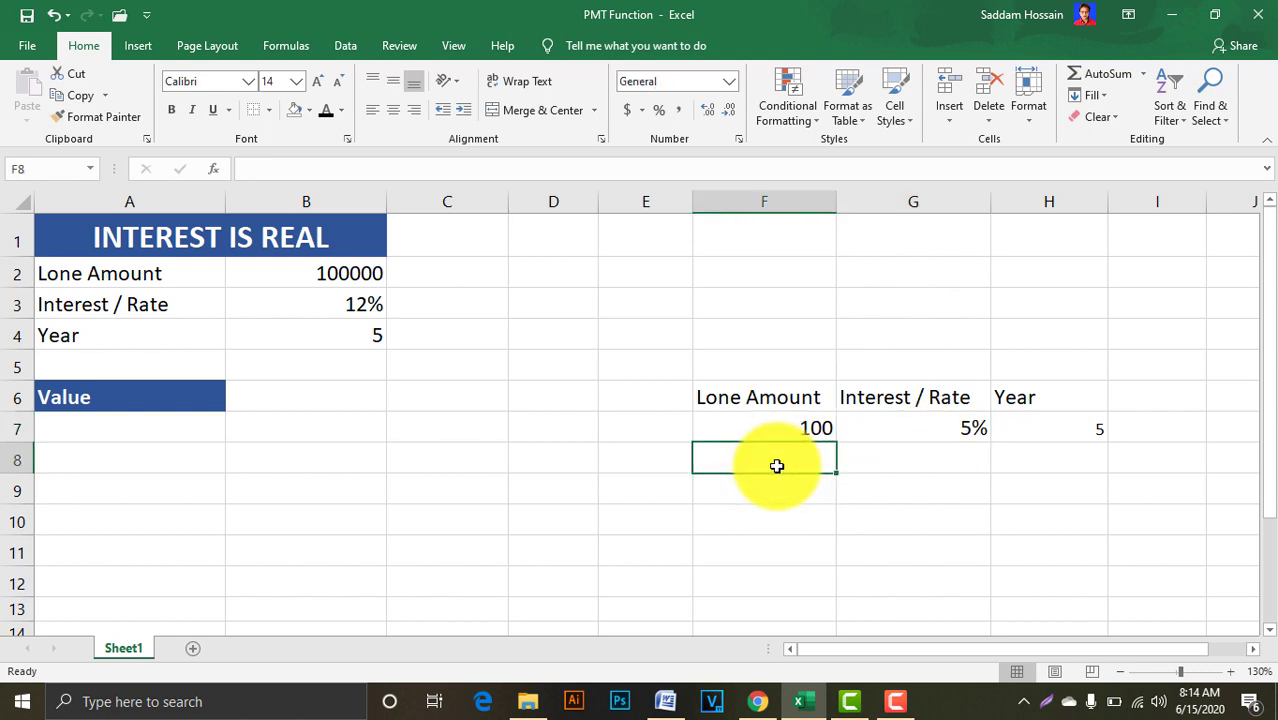
- Enter =F7*G7 in F8, multiplying the 100 amount by 5% to get 5
text(=)
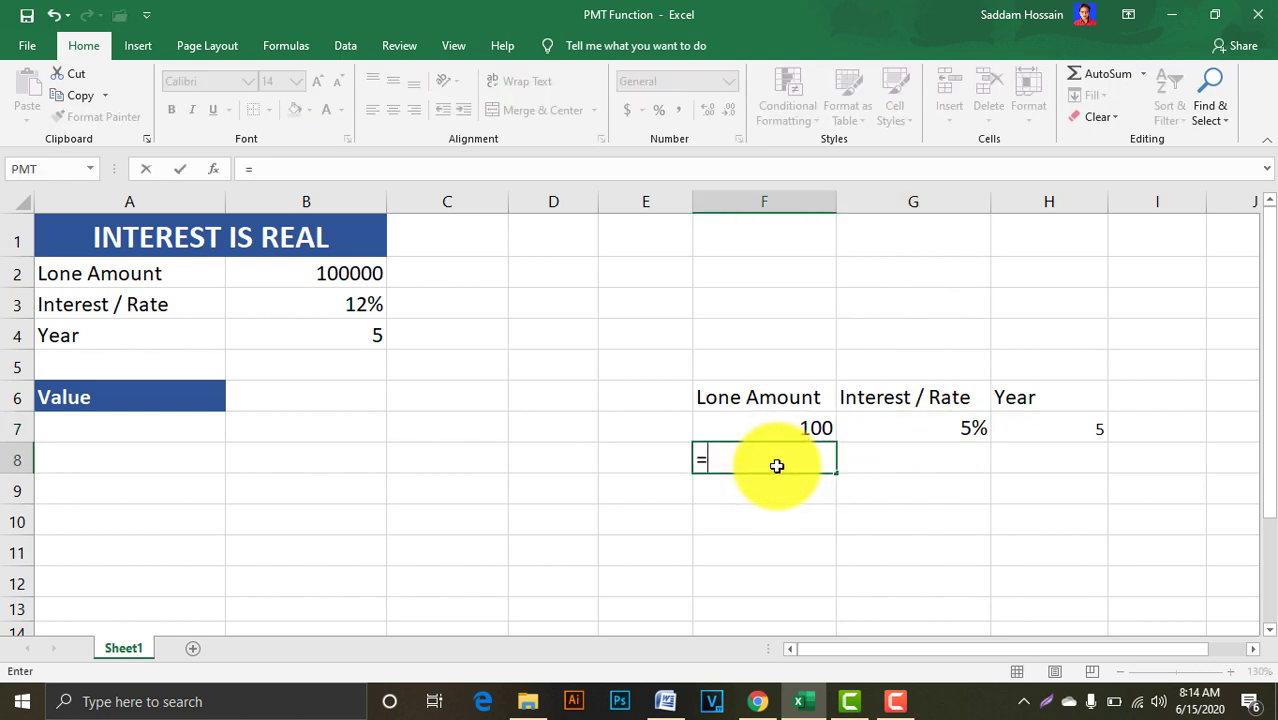
click(811, 426)
text(*)
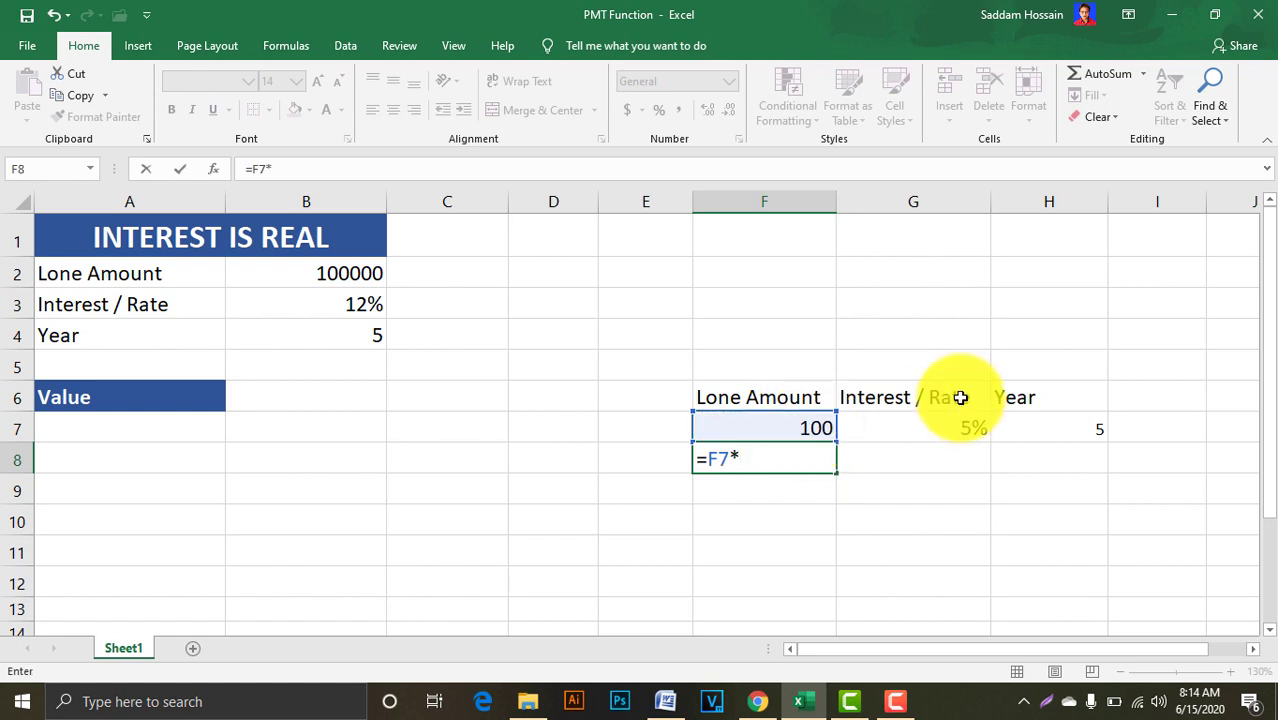
click(957, 428)
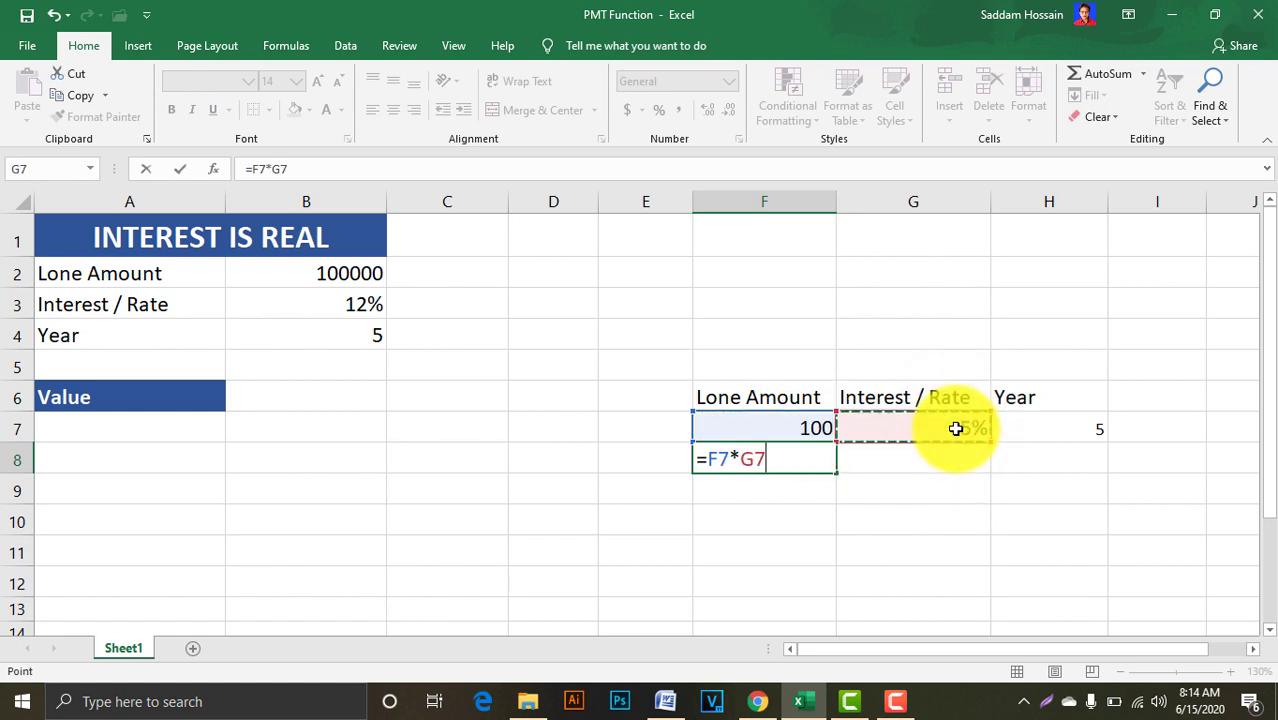
key(Return)
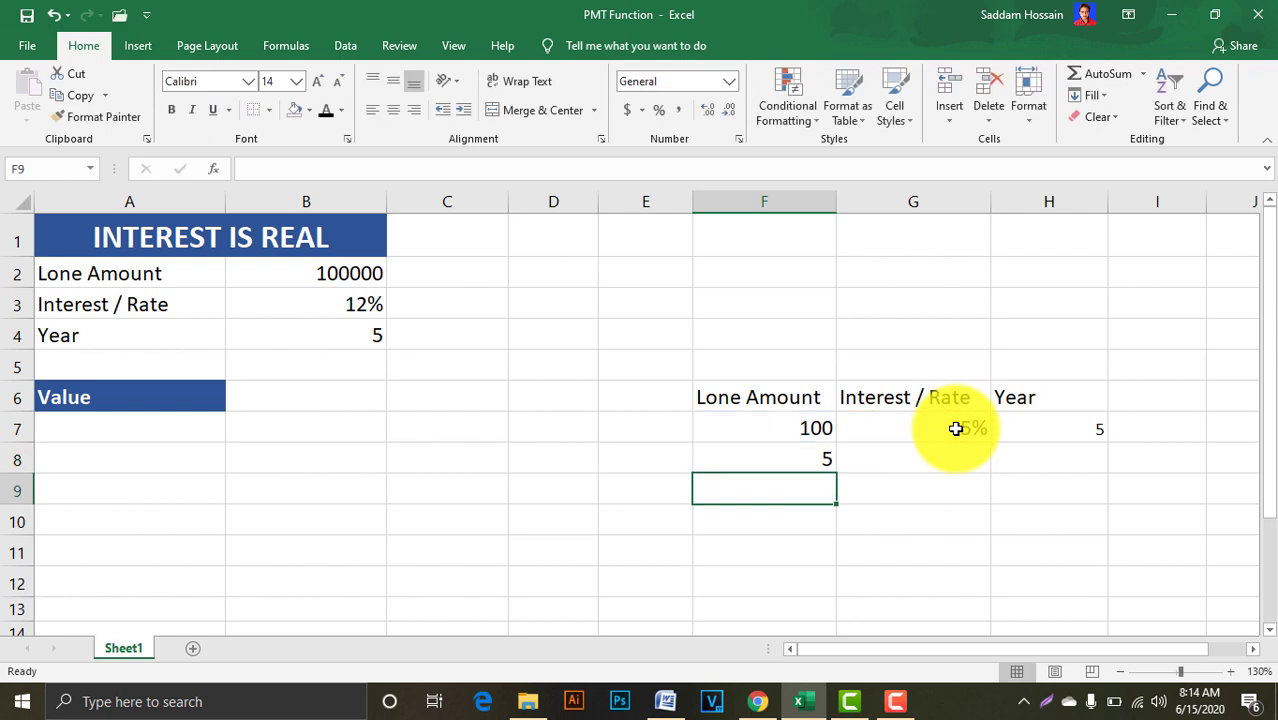
- Check the F8 formula against its inputs in F7 and G7 and the year in H7
click(805, 452)
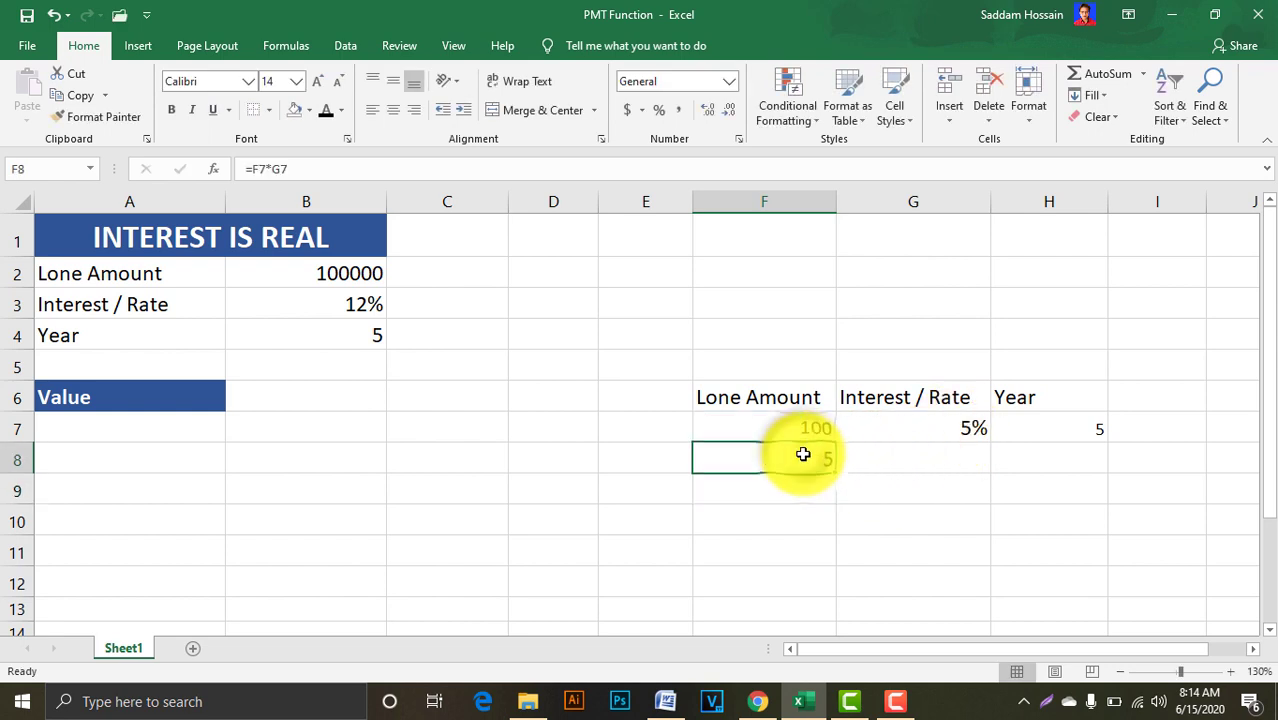
click(812, 428)
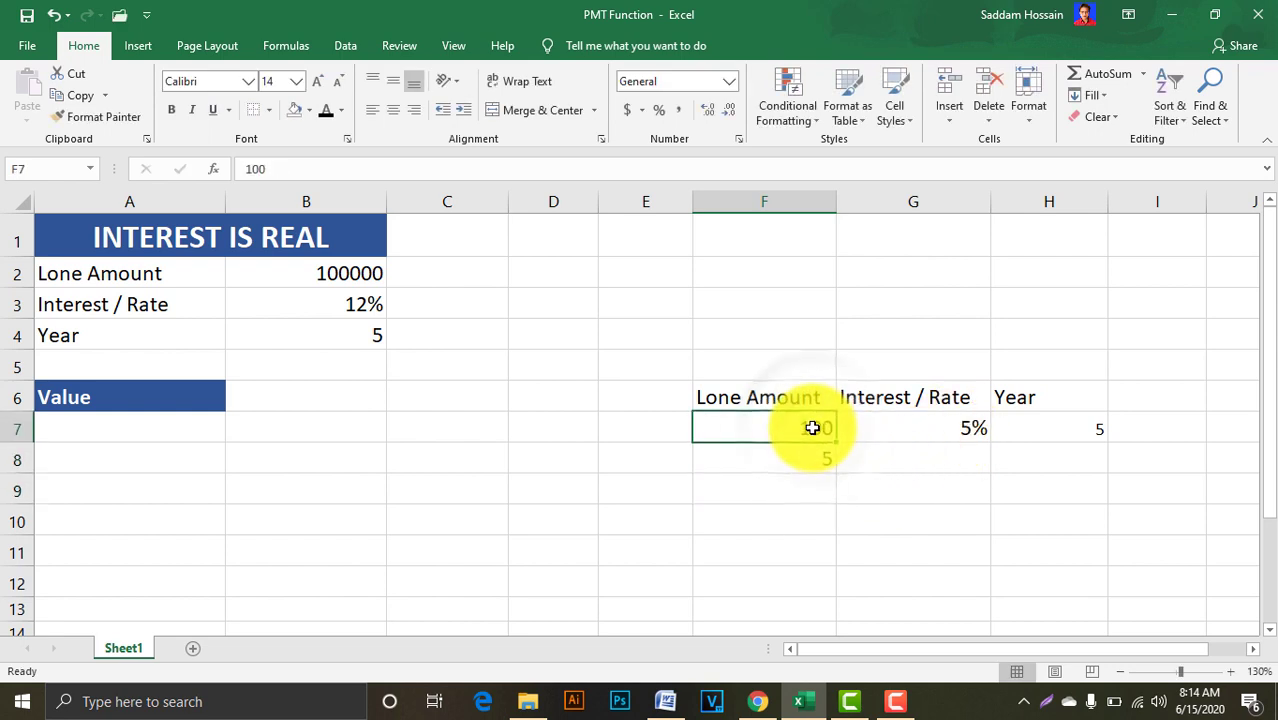
click(936, 423)
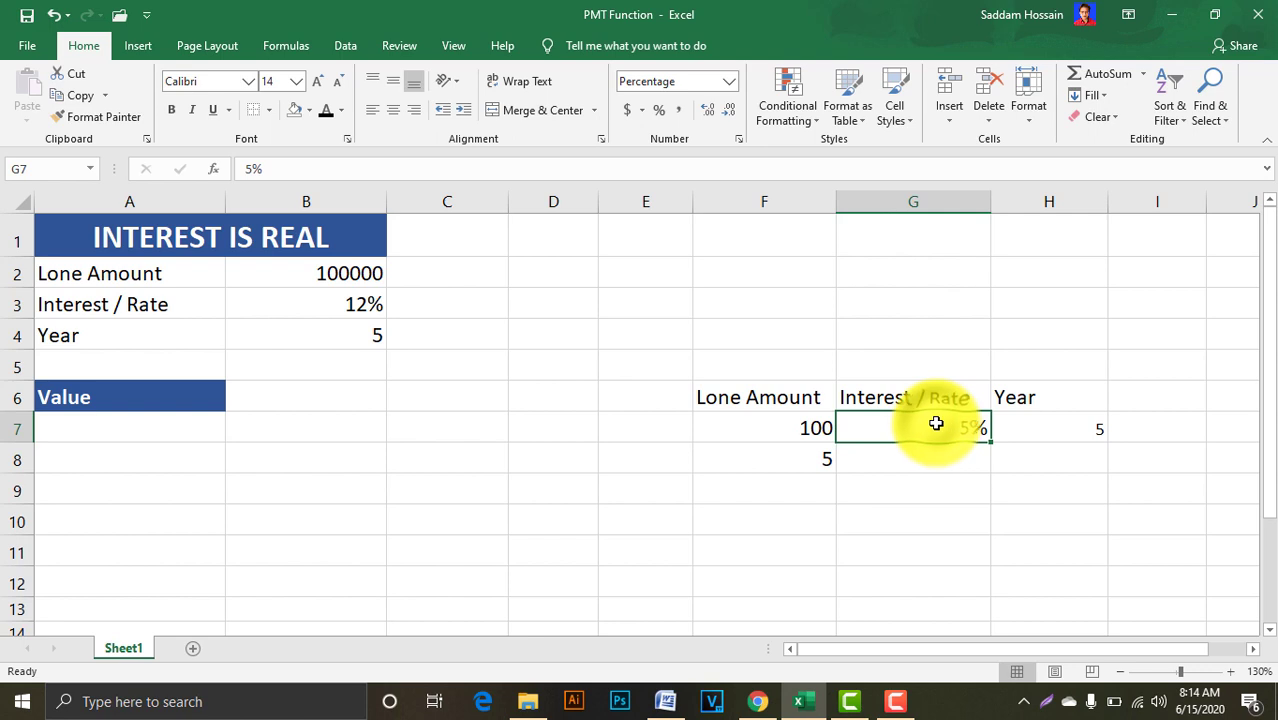
click(792, 462)
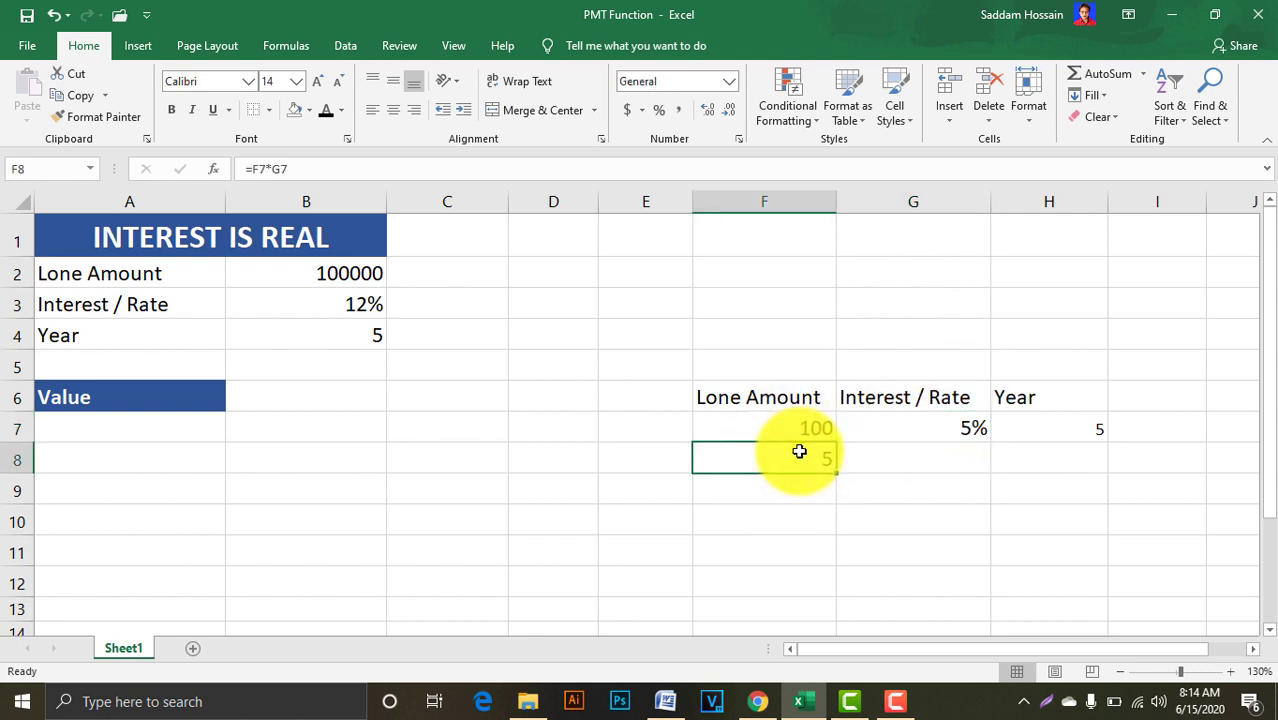
key(Return)
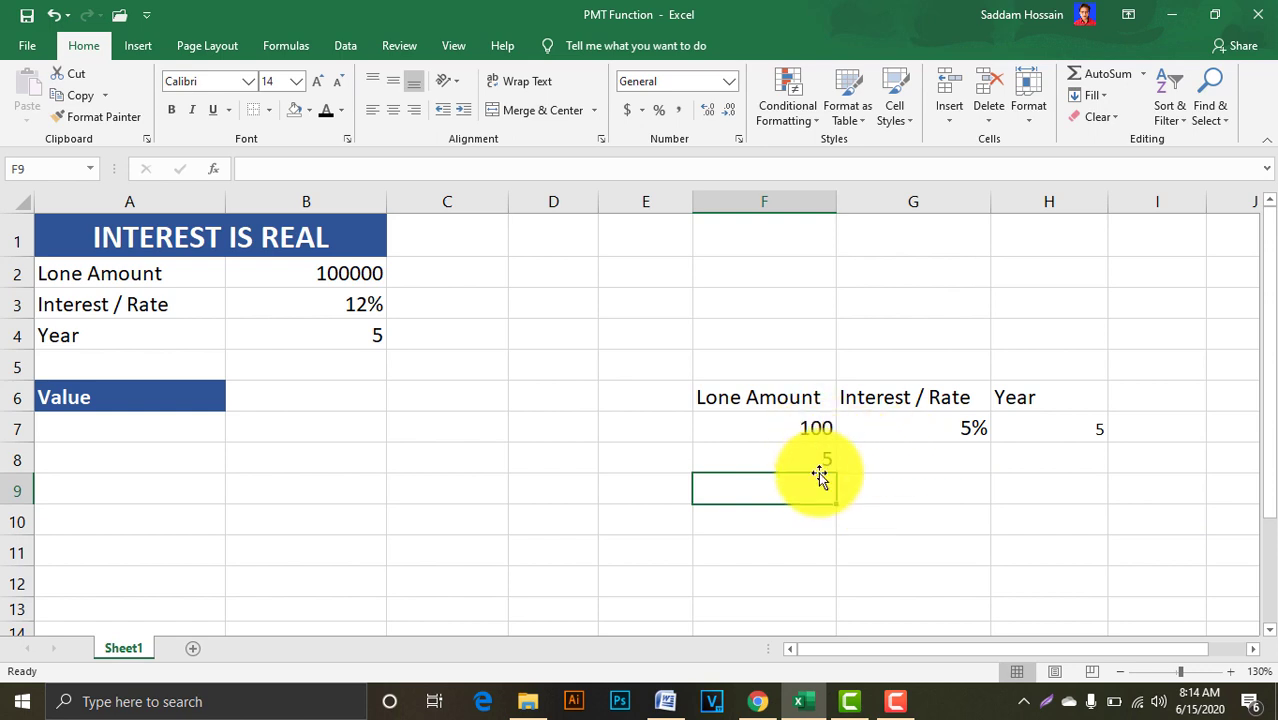
click(822, 456)
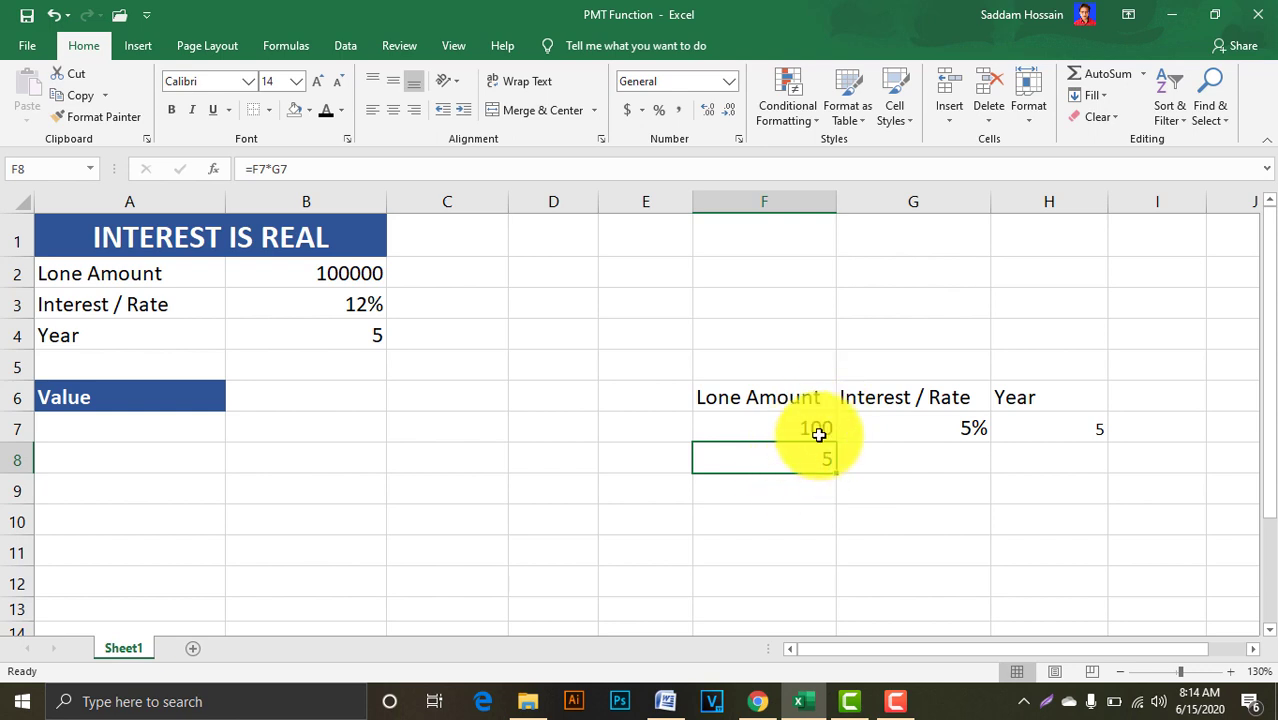
click(818, 434)
click(817, 462)
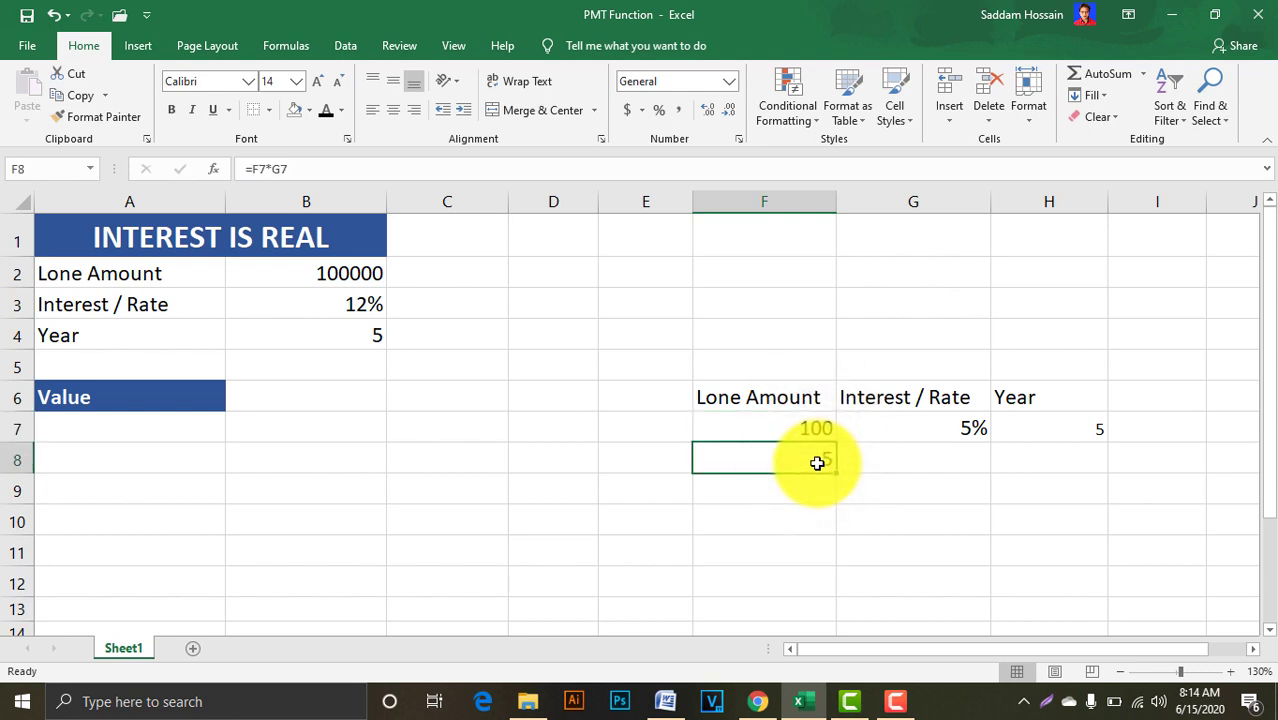
click(1073, 430)
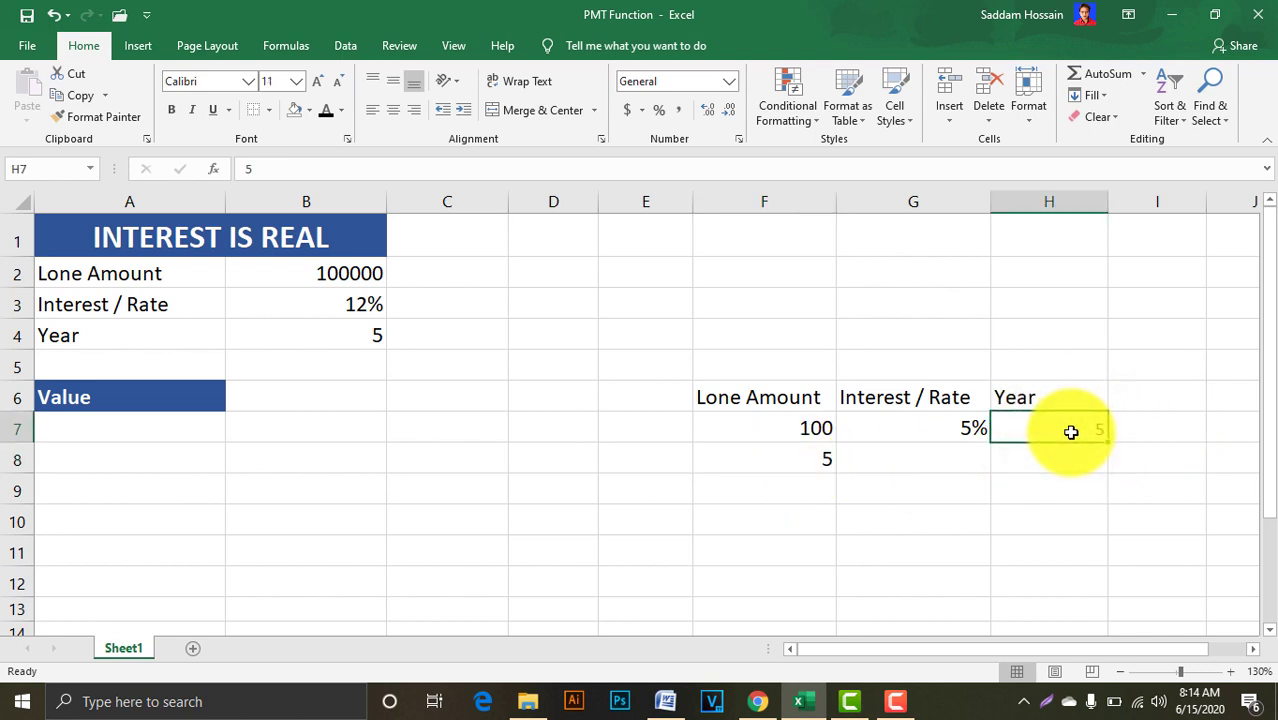
click(767, 490)
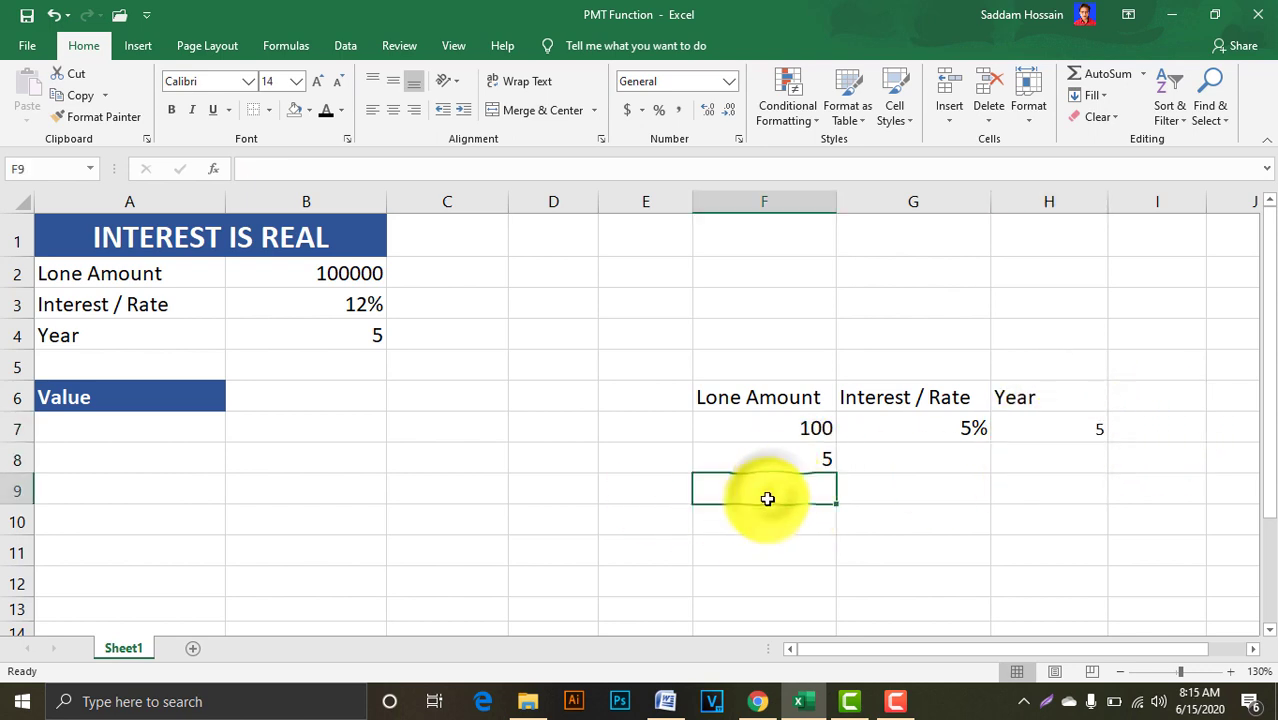
- Enter =F8*H7 in F9, multiplying the 5 interest by 5 years to get 25
text(=)
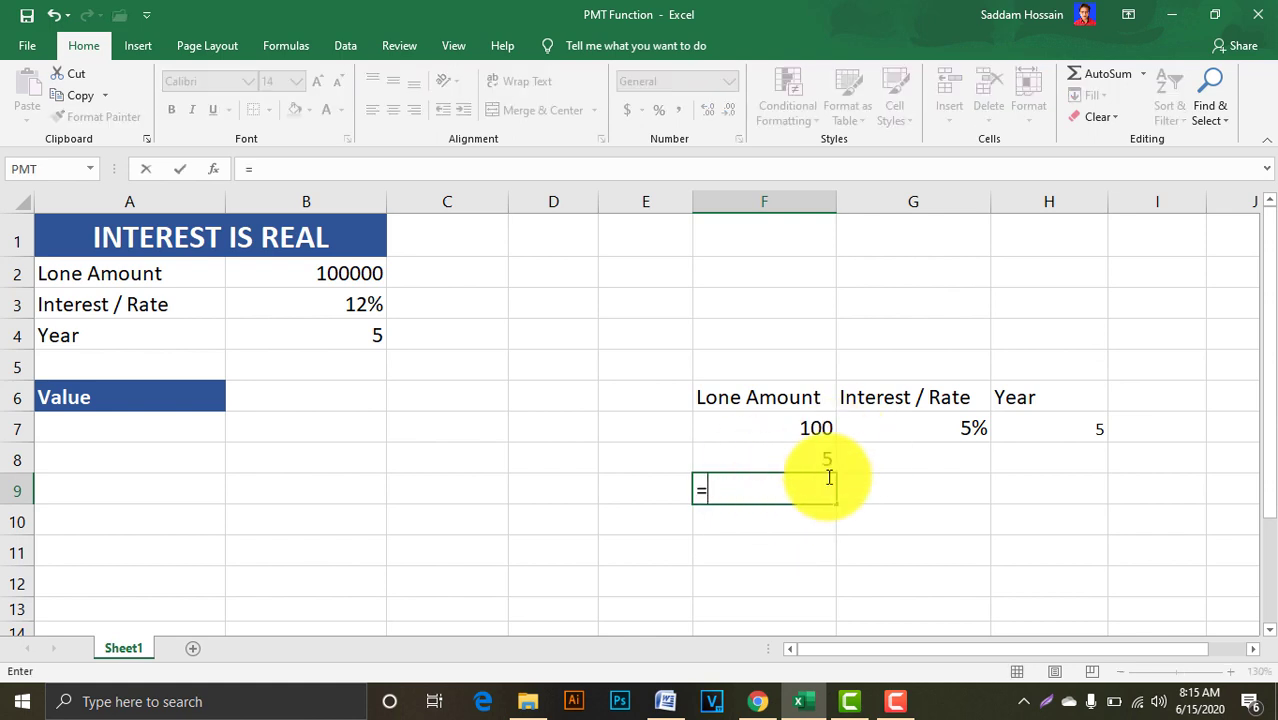
click(814, 456)
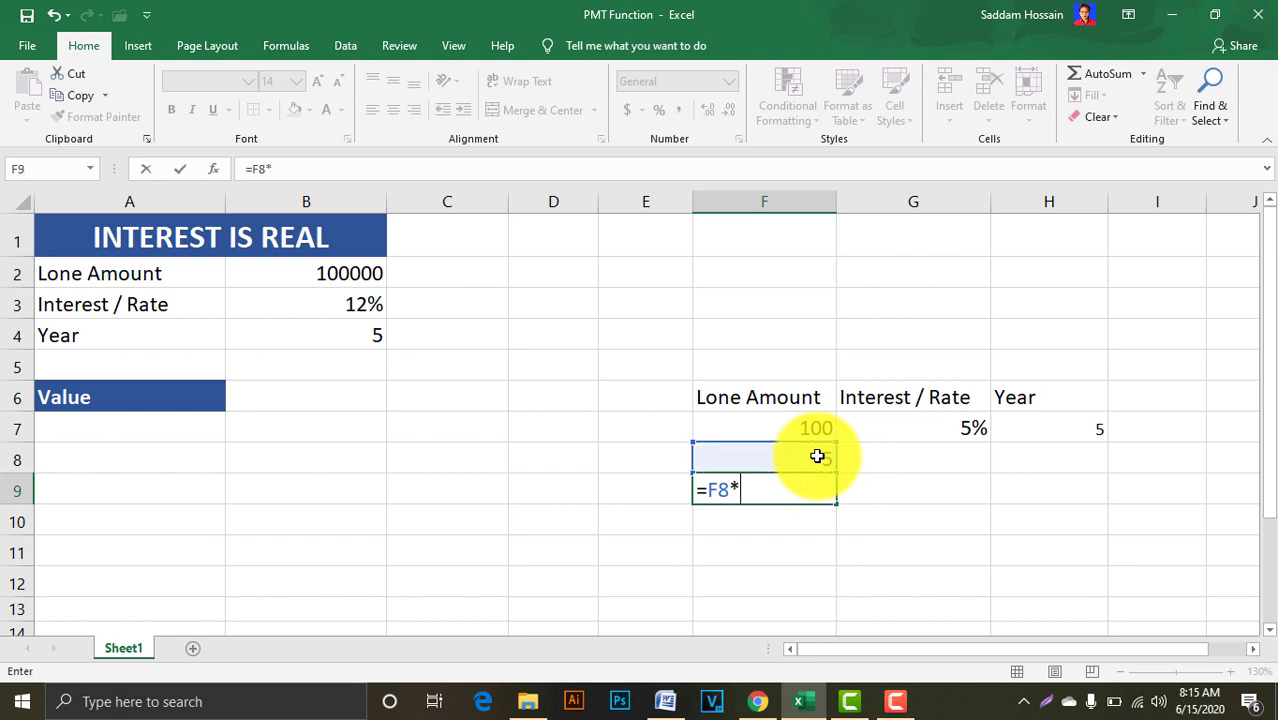
click(1045, 428)
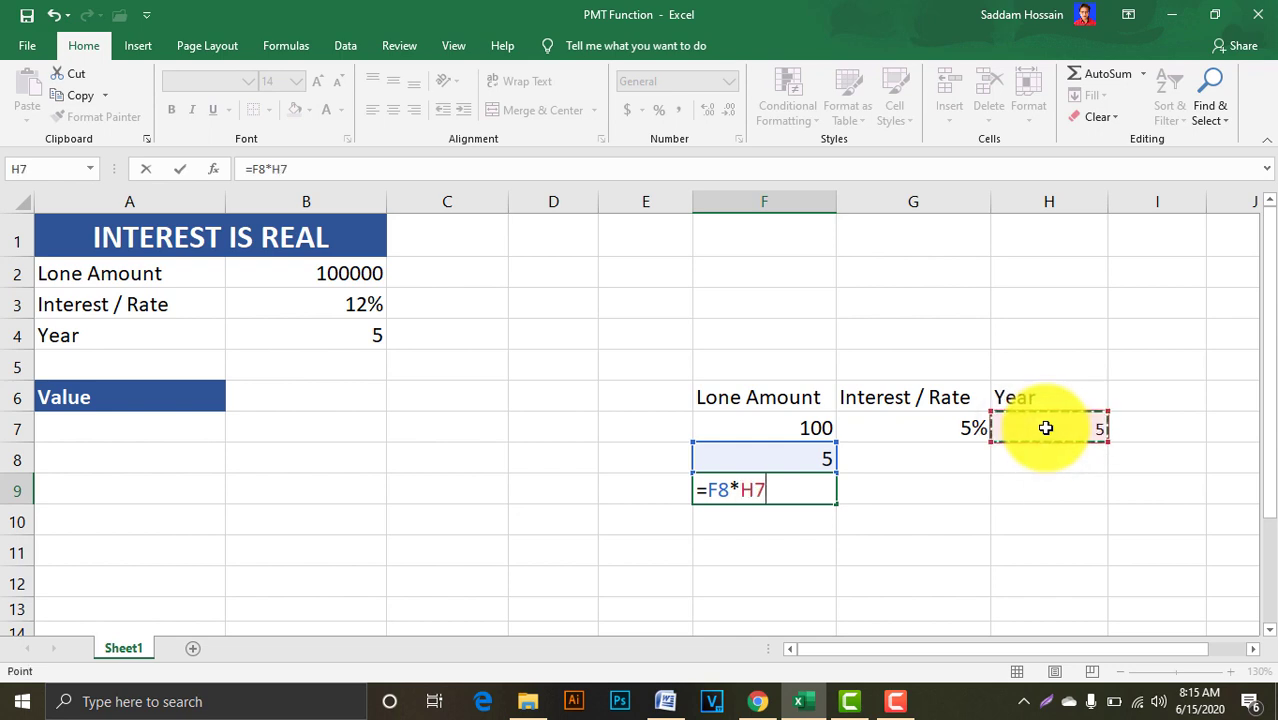
key(Return)
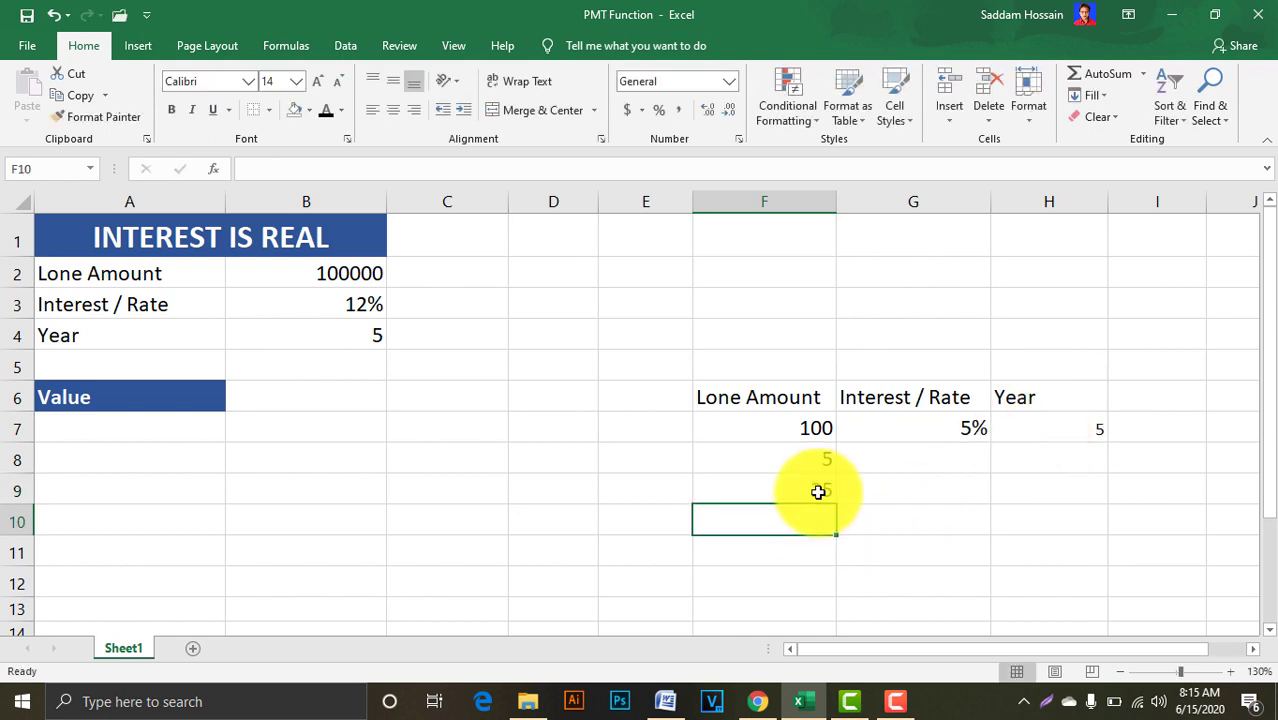
- Verify the F9 formula result against the loan amount in F7
click(818, 490)
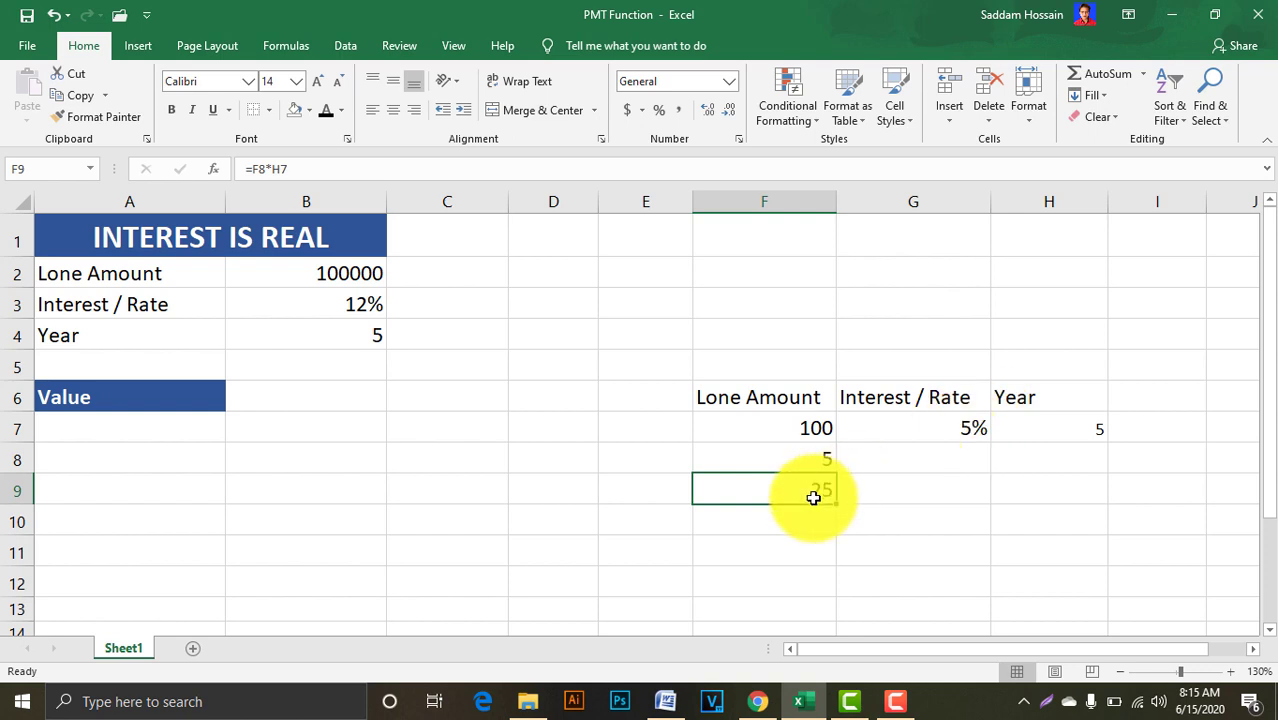
click(803, 427)
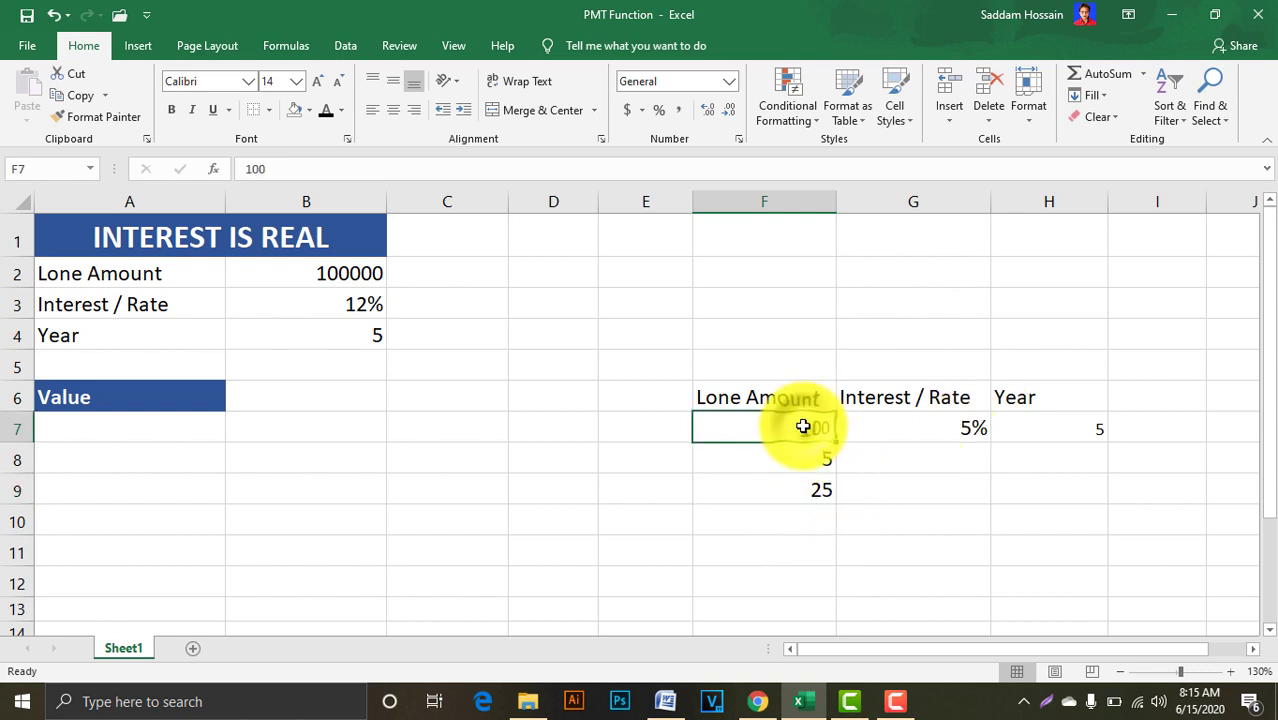
click(822, 495)
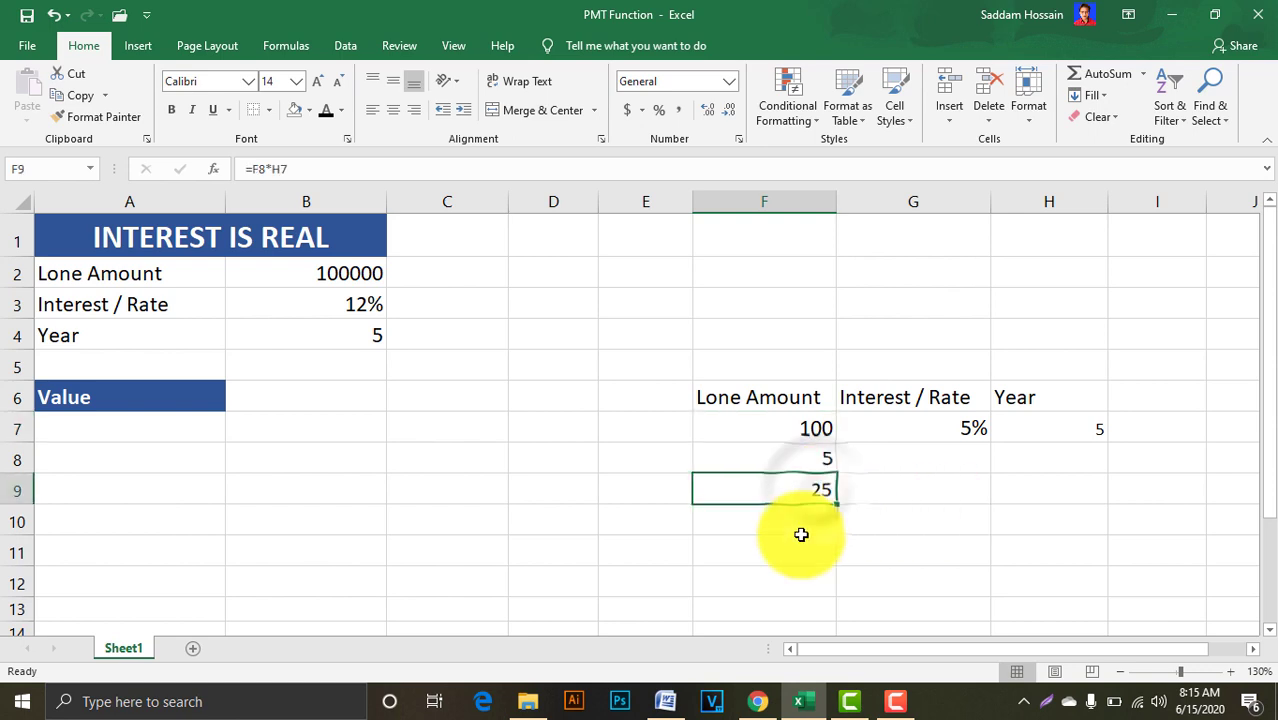
click(920, 495)
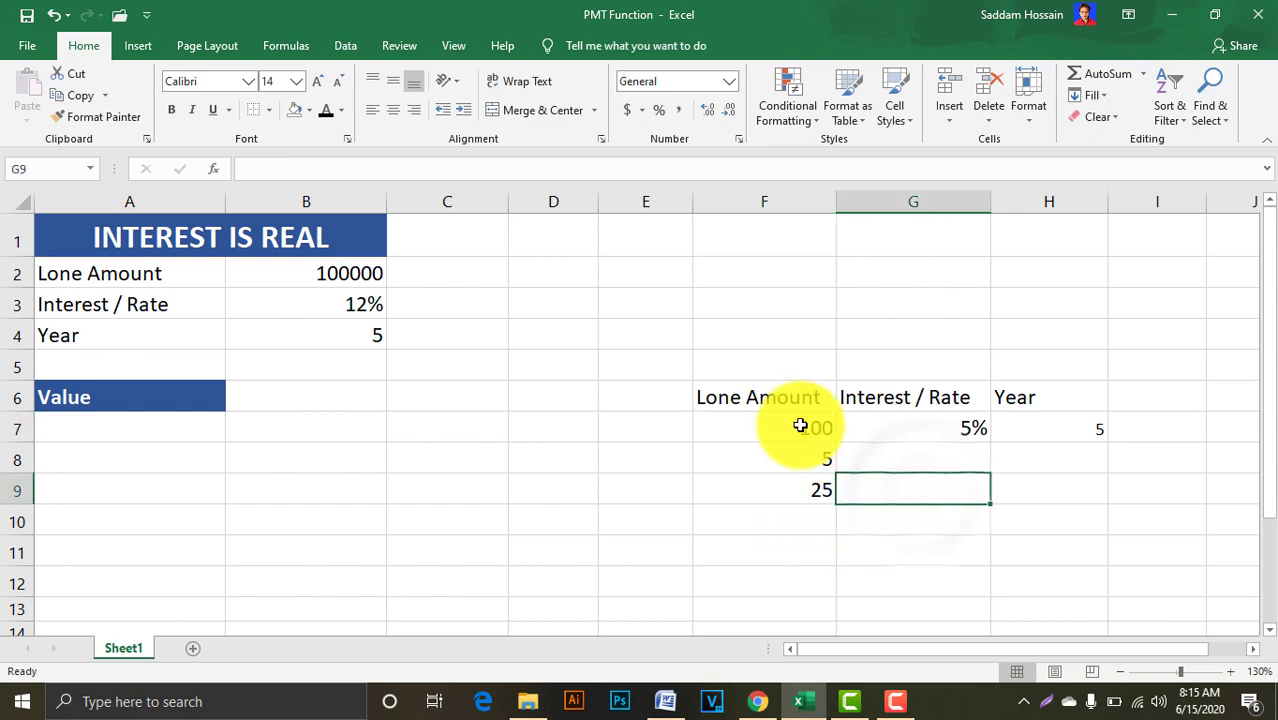
- Enter =F7+F9 in G9 so it shows 125, and review its loan amount input
text(=)
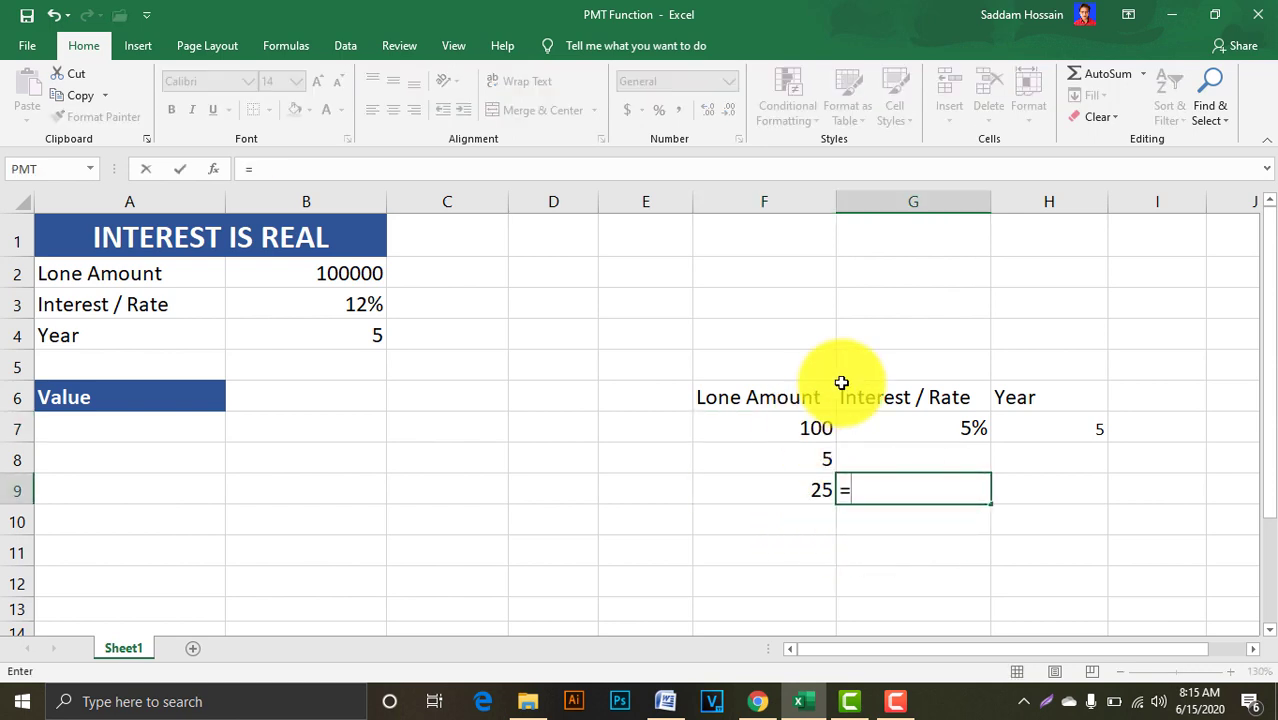
click(798, 428)
text(+)
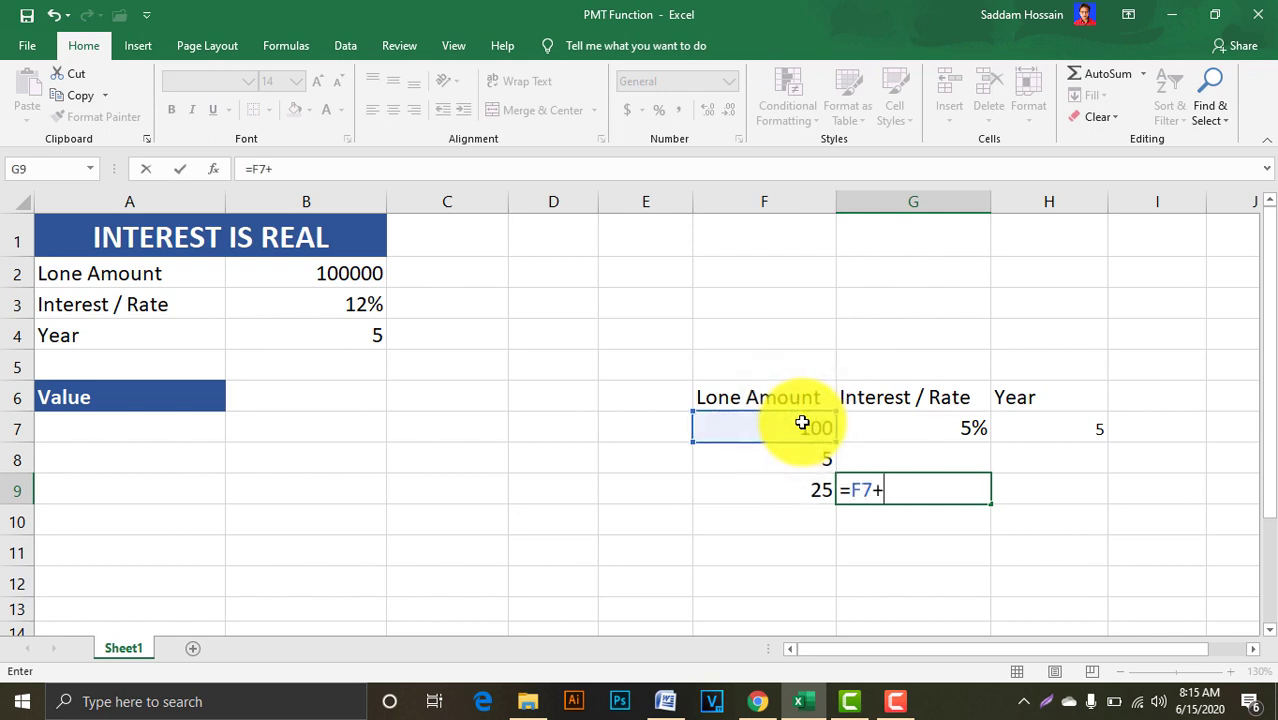
click(779, 490)
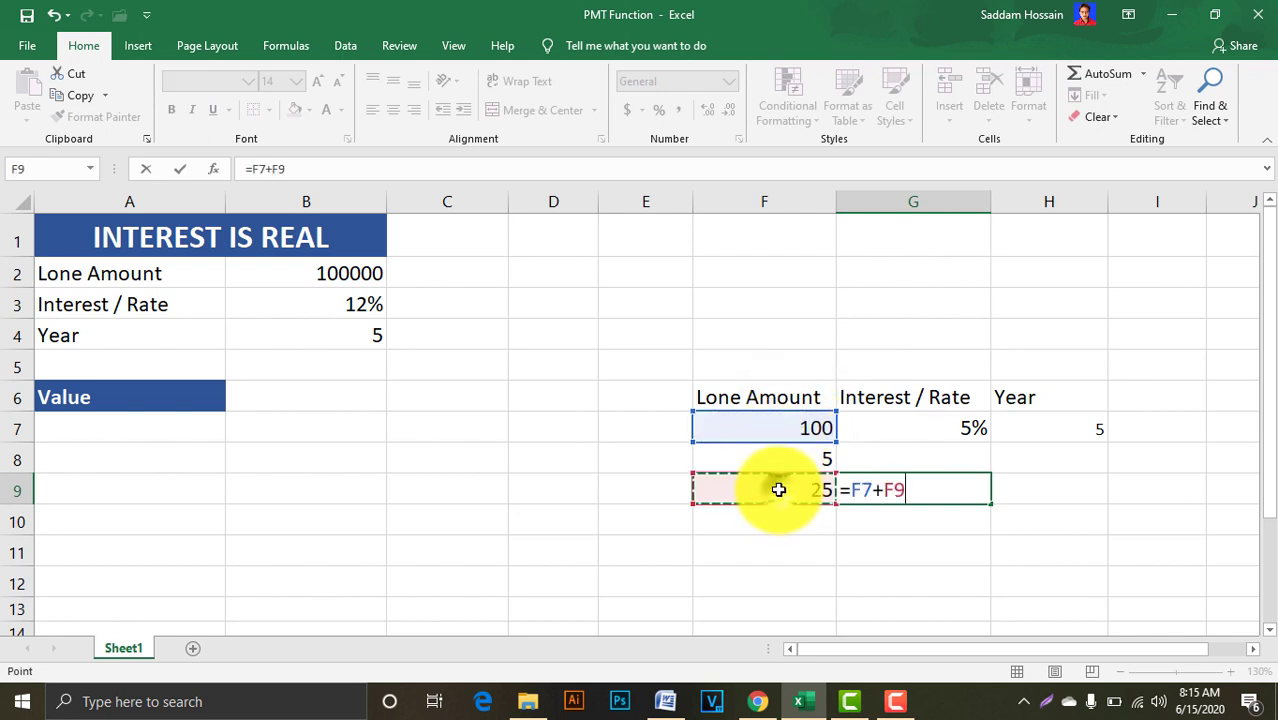
key(Return)
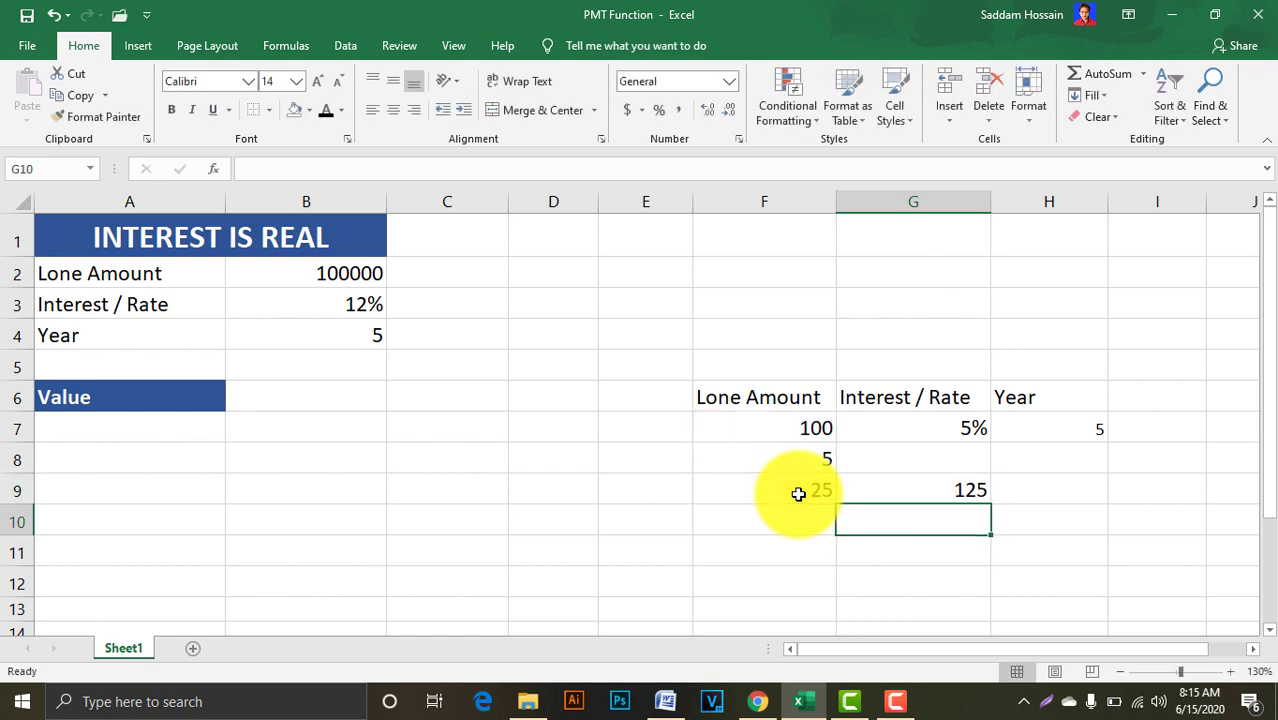
click(958, 491)
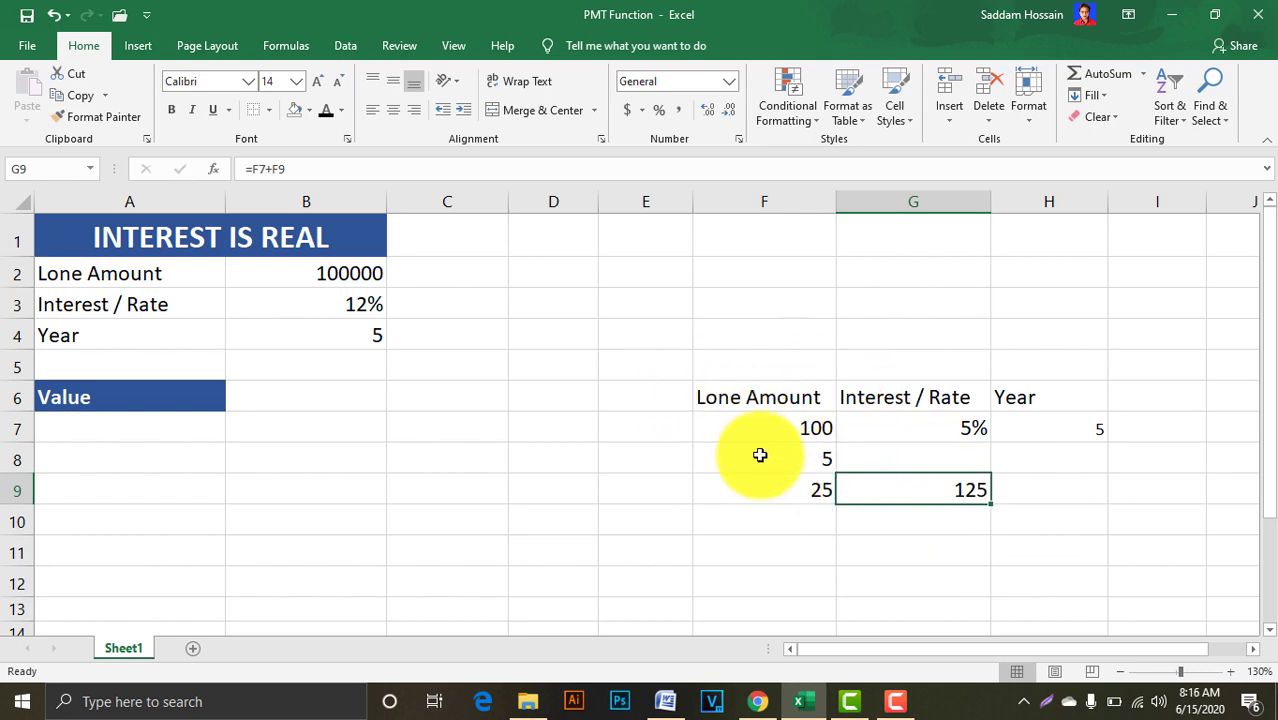
click(788, 427)
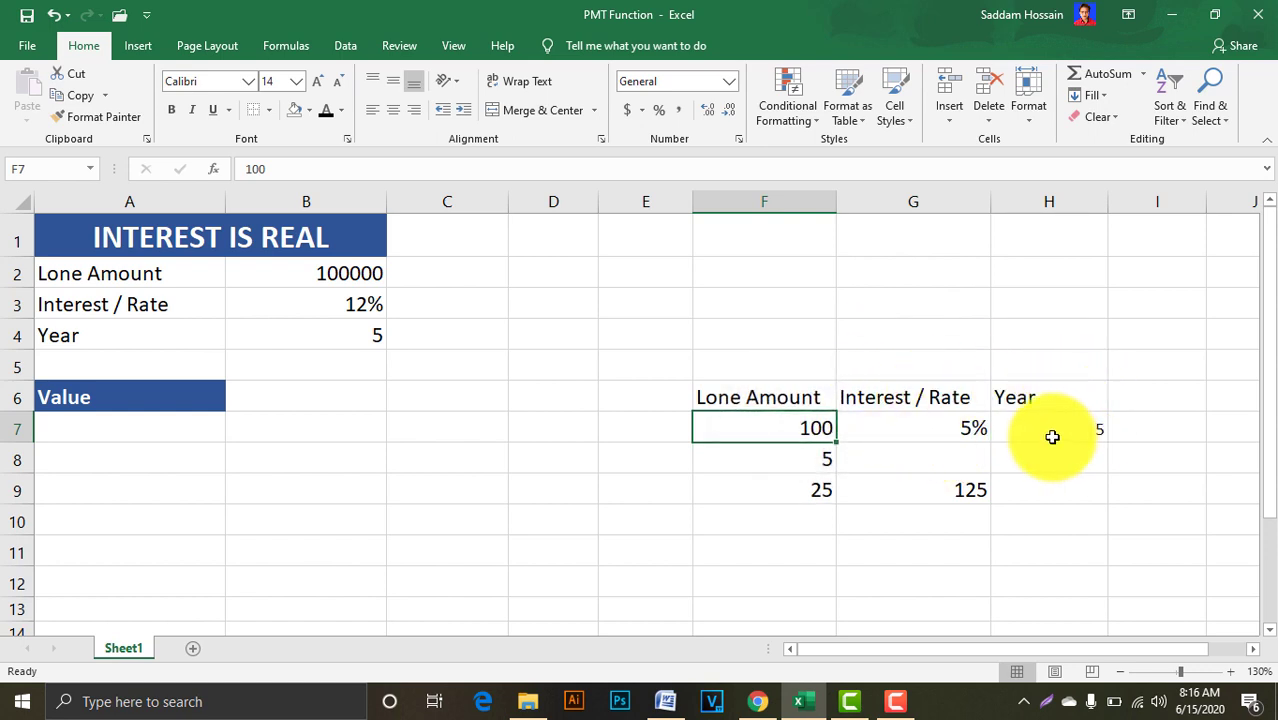
click(800, 523)
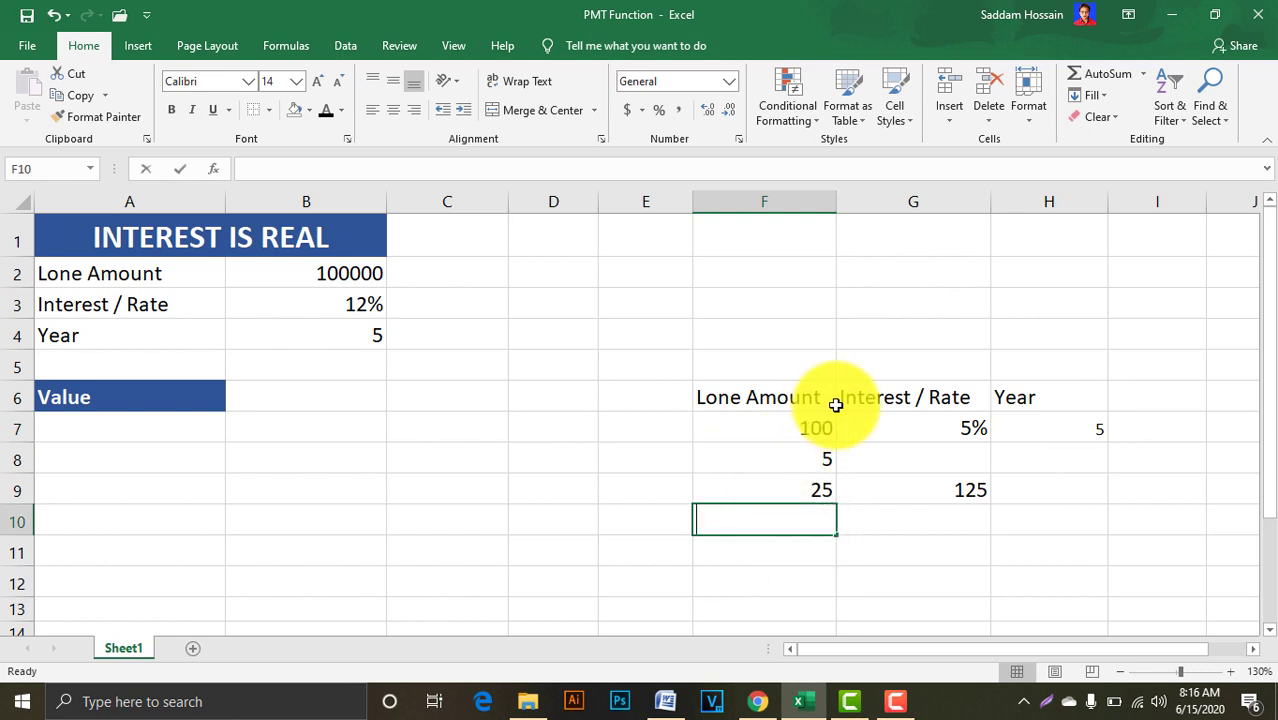
- Start F10's formula as =F7*G7*H7, multiplying amount, rate and years
text(=)
click(802, 429)
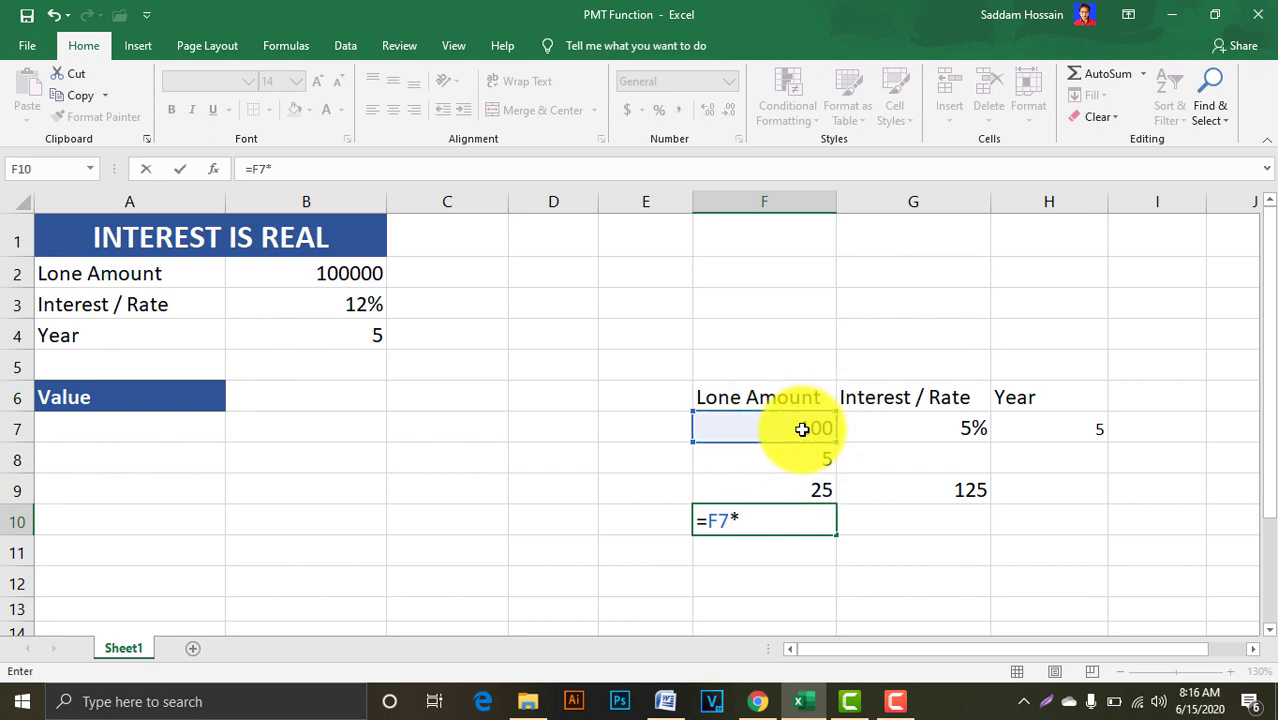
click(976, 428)
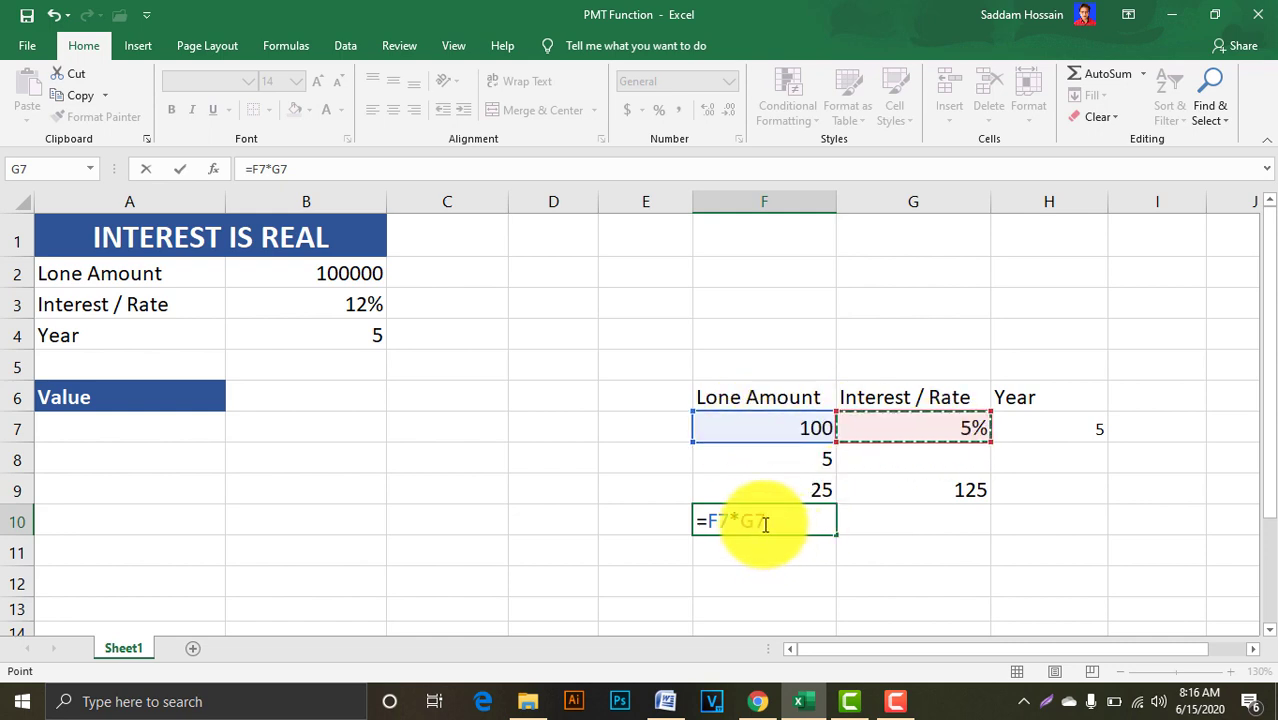
double_click(718, 521)
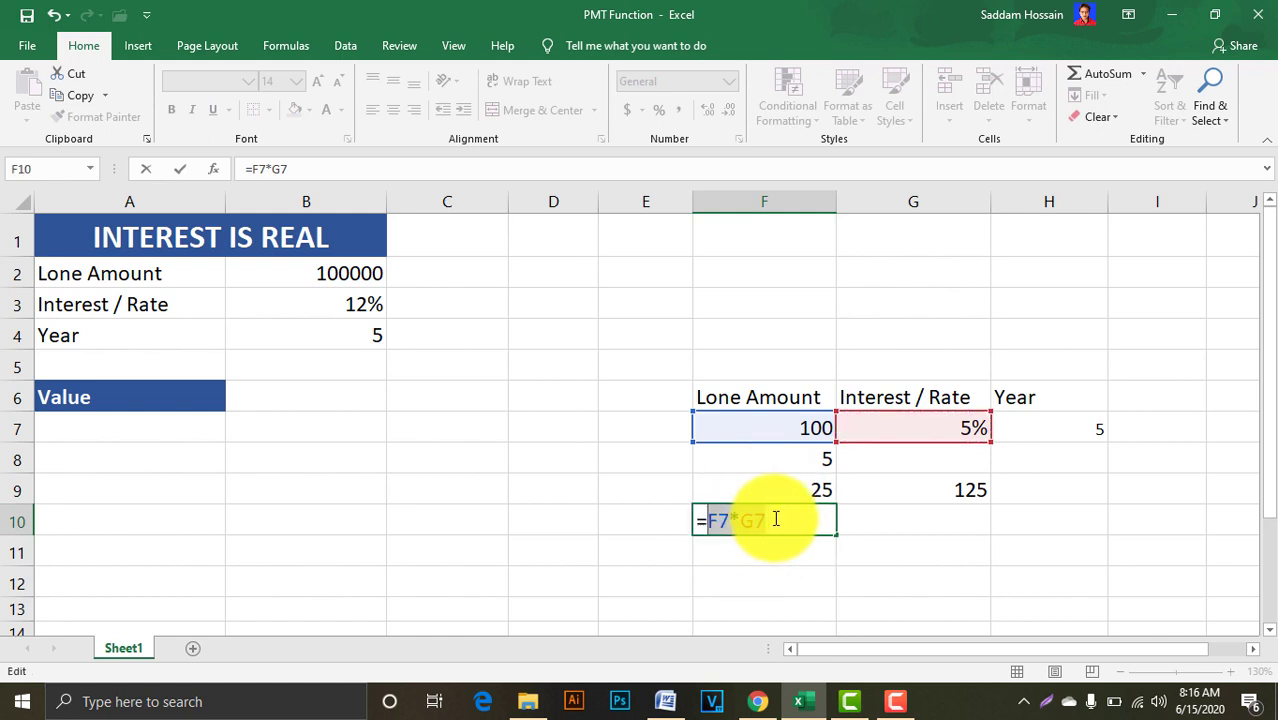
click(776, 519)
text(*)
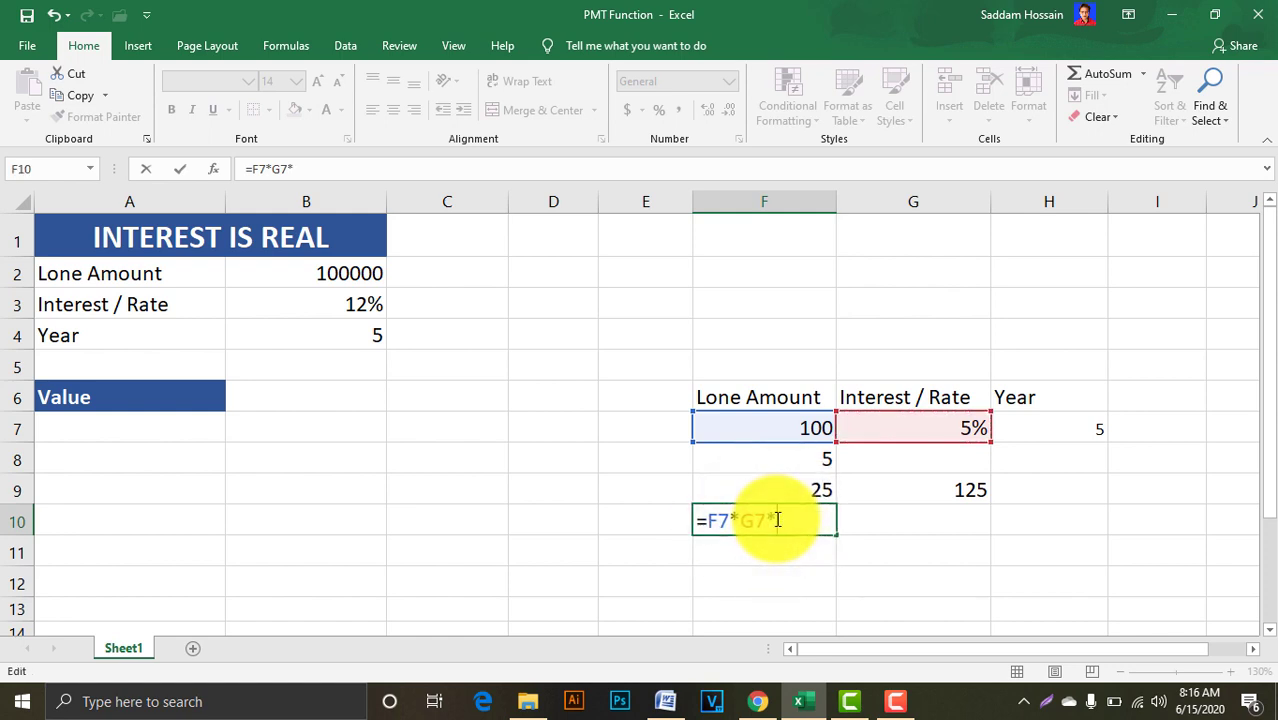
click(1041, 430)
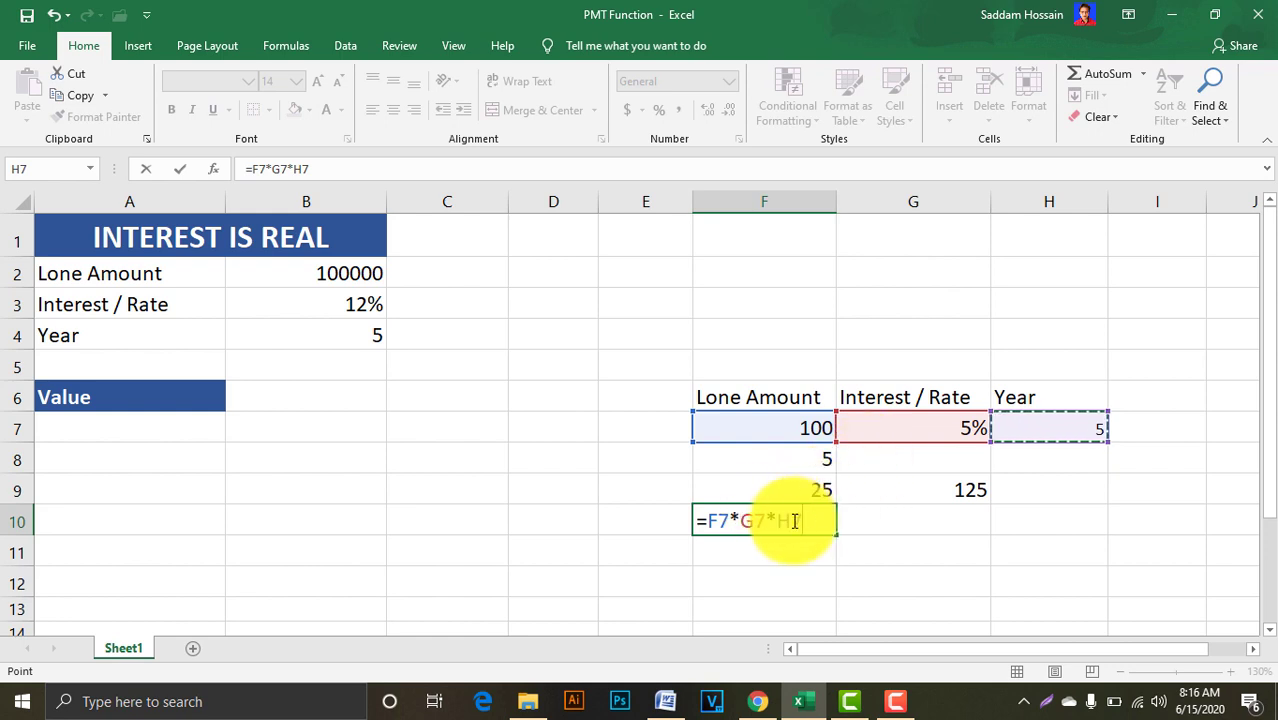
- Append +F7 to the F10 formula, commit it, and confirm it shows 125
drag(811, 521, 716, 518)
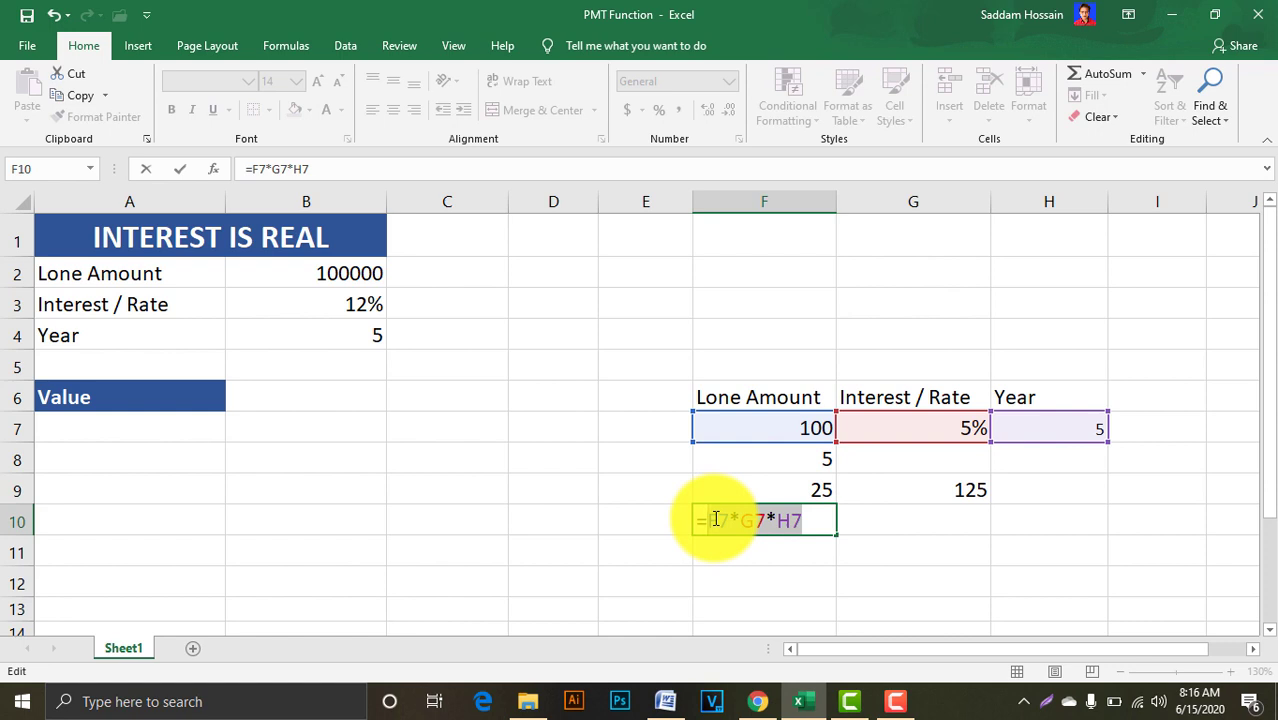
click(716, 518)
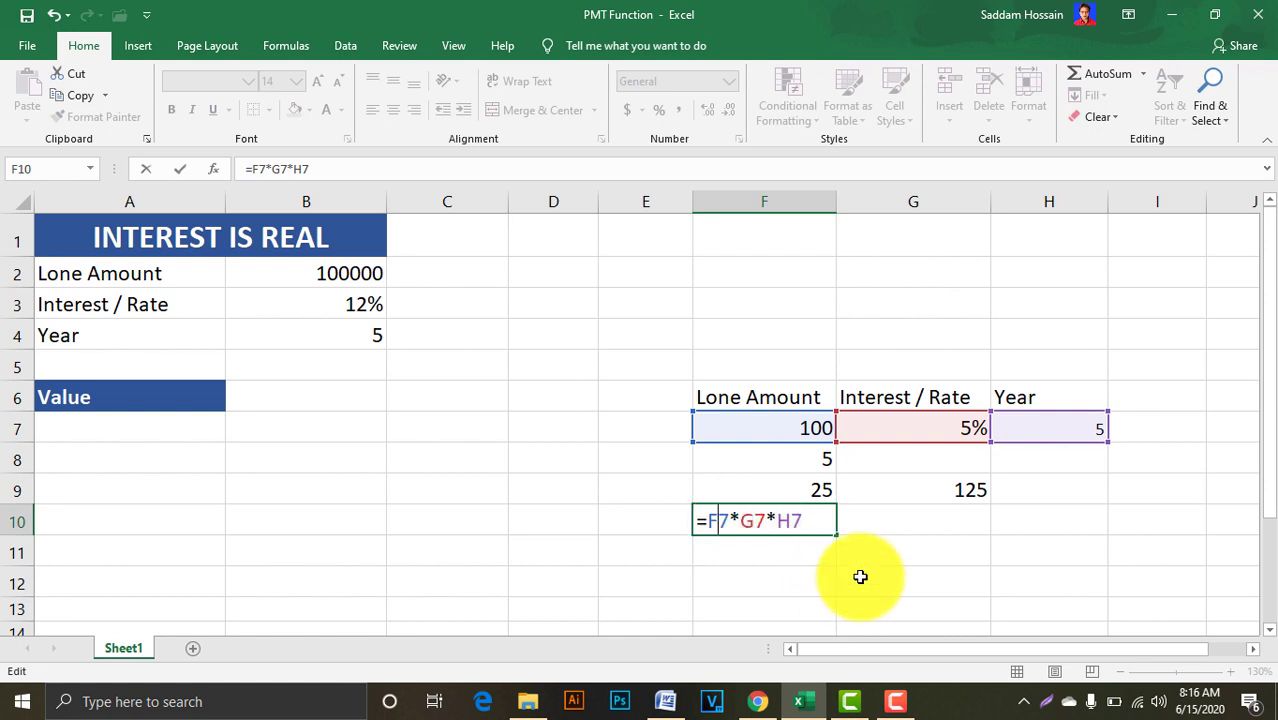
text(+)
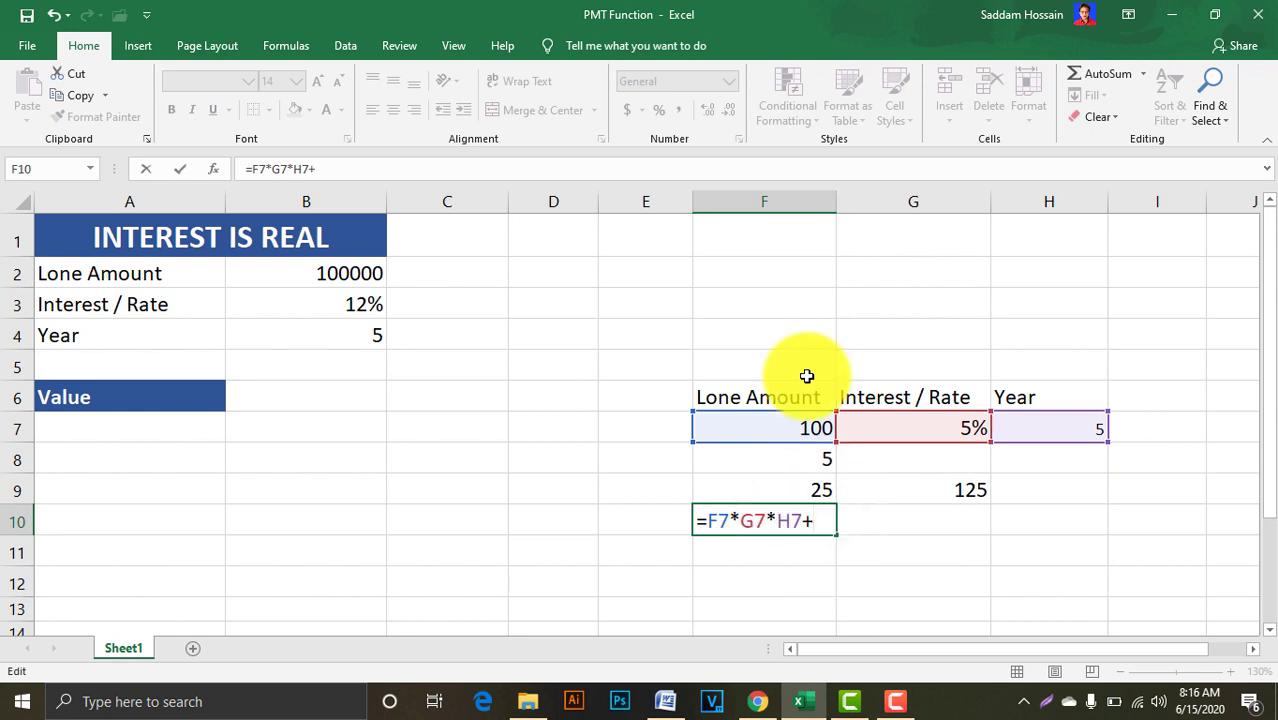
click(782, 429)
key(Return)
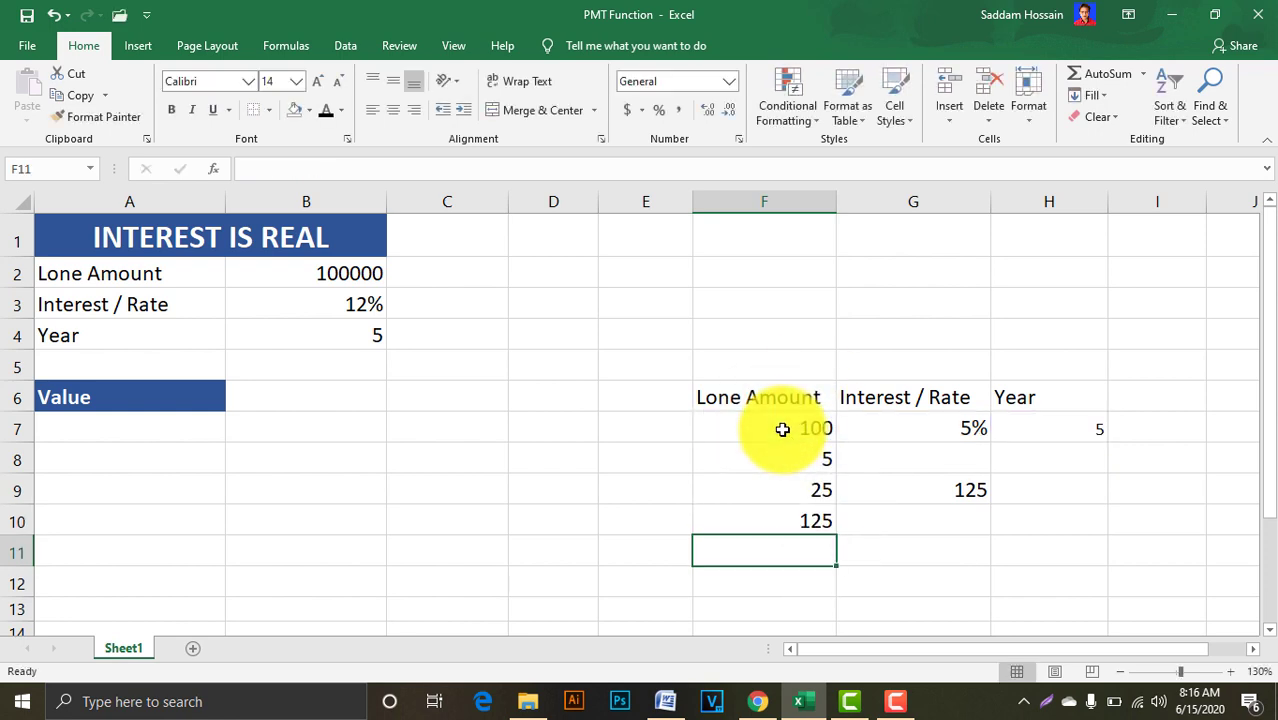
click(802, 519)
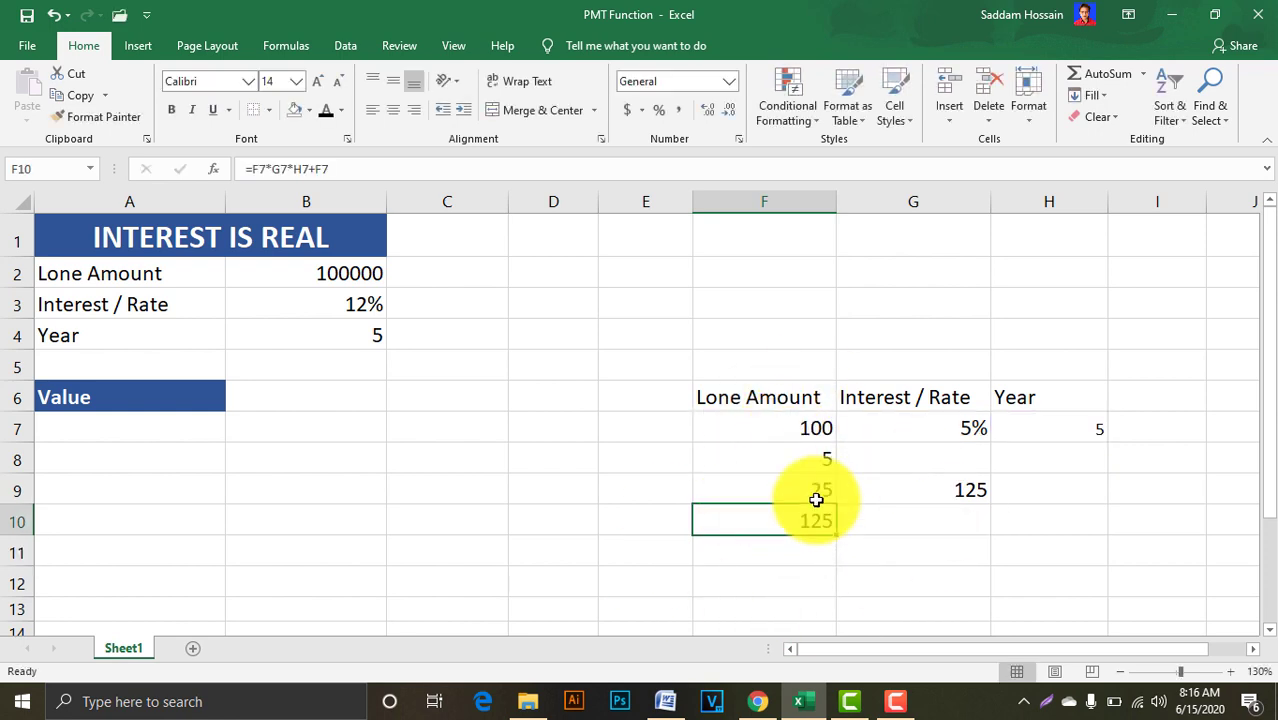
- Clear the F6:H10 practice cells and begin the Value formula =B2*B3 in B6
drag(719, 391, 1061, 527)
key(Delete)
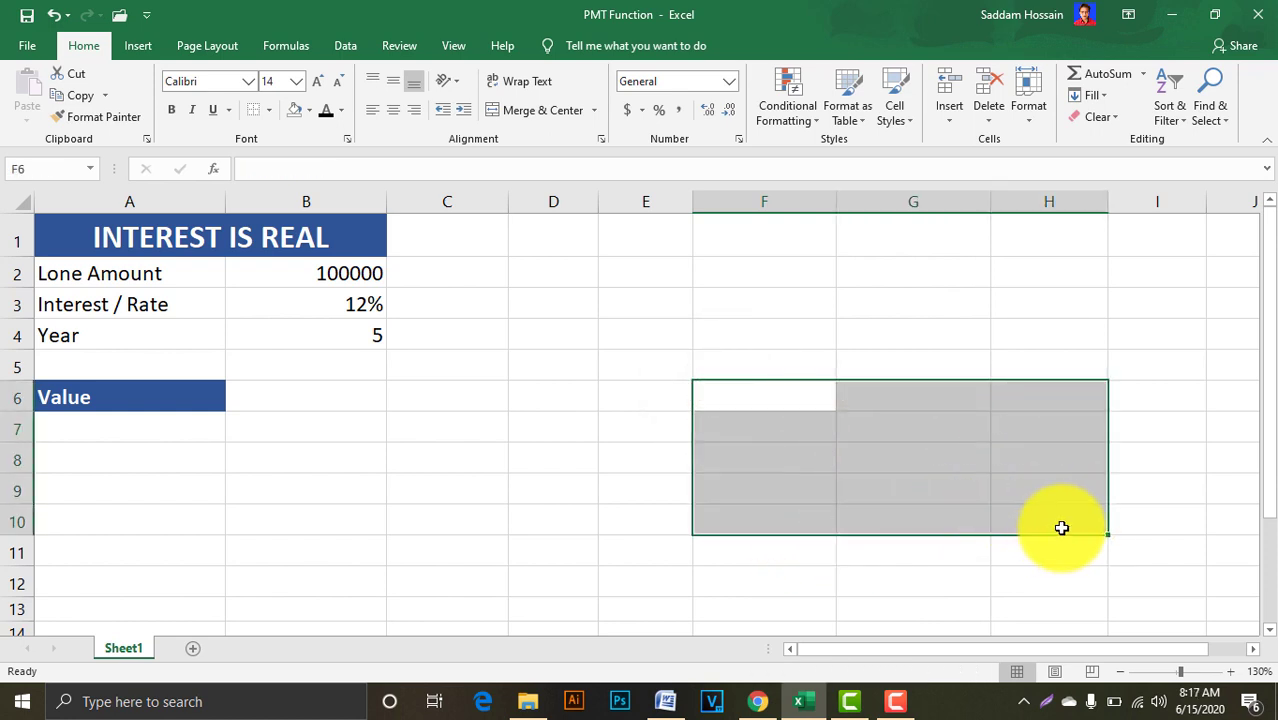
click(288, 408)
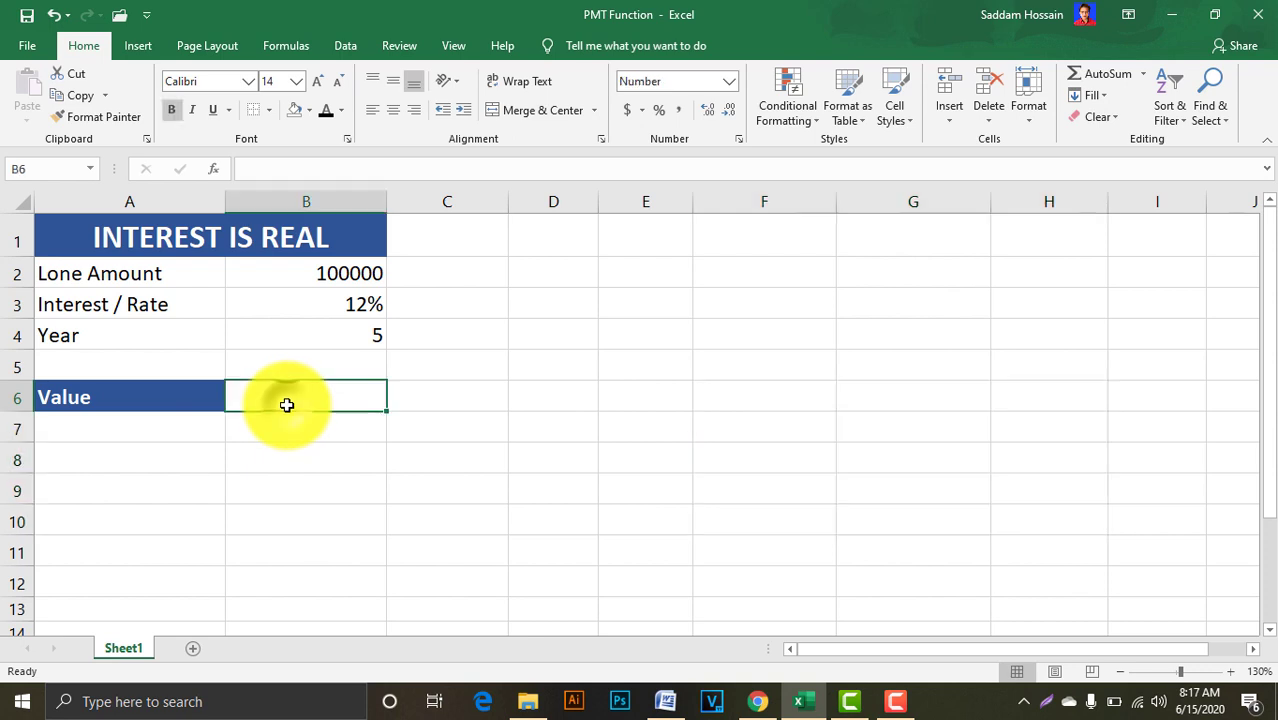
text(=)
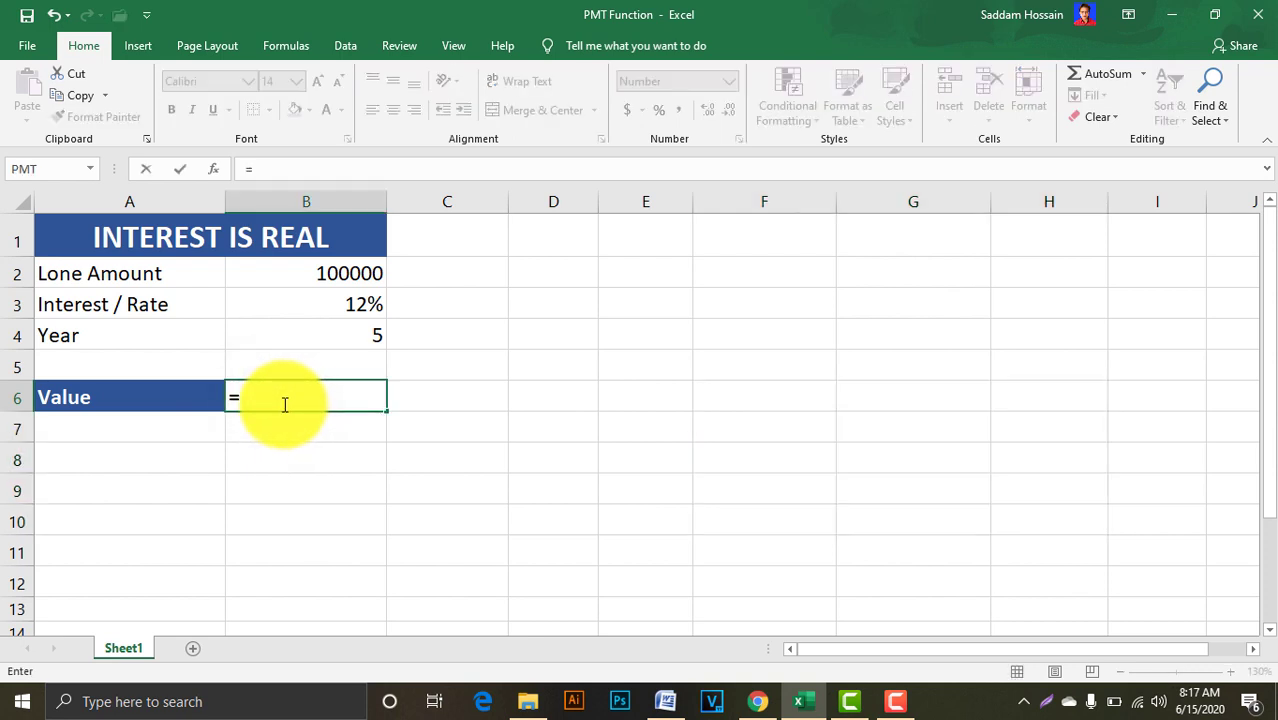
click(340, 272)
text(*)
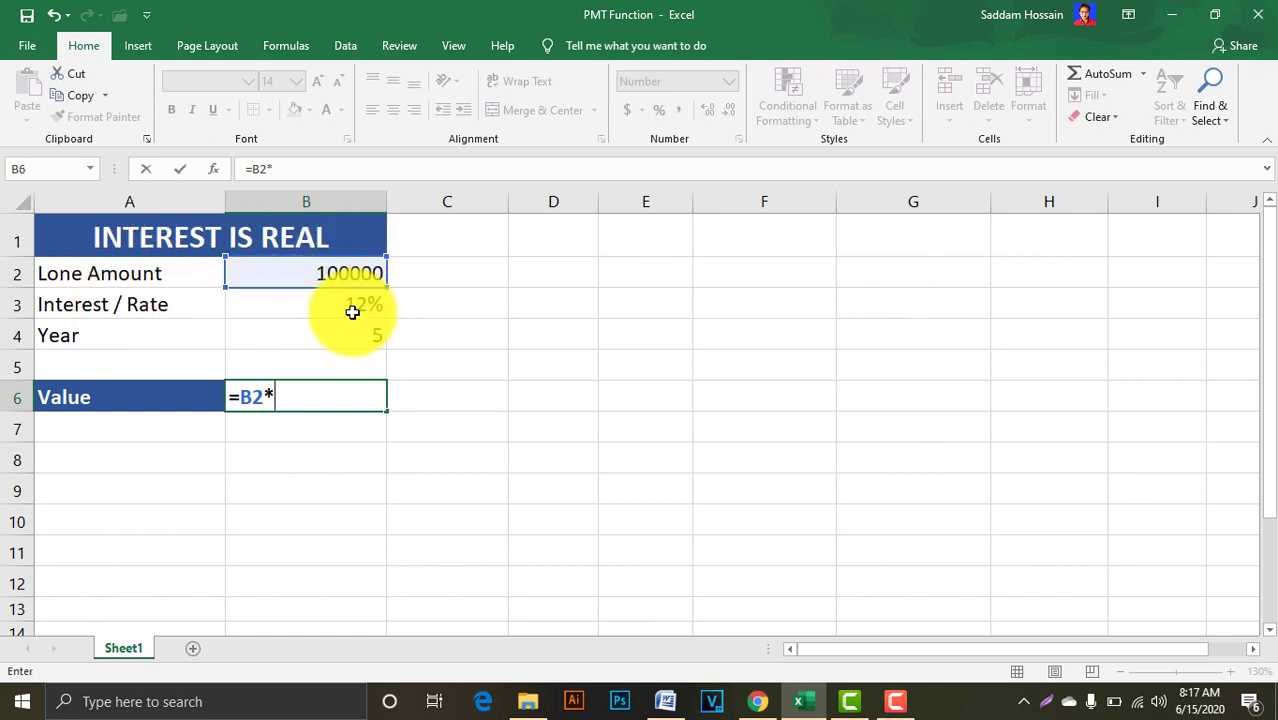
click(352, 308)
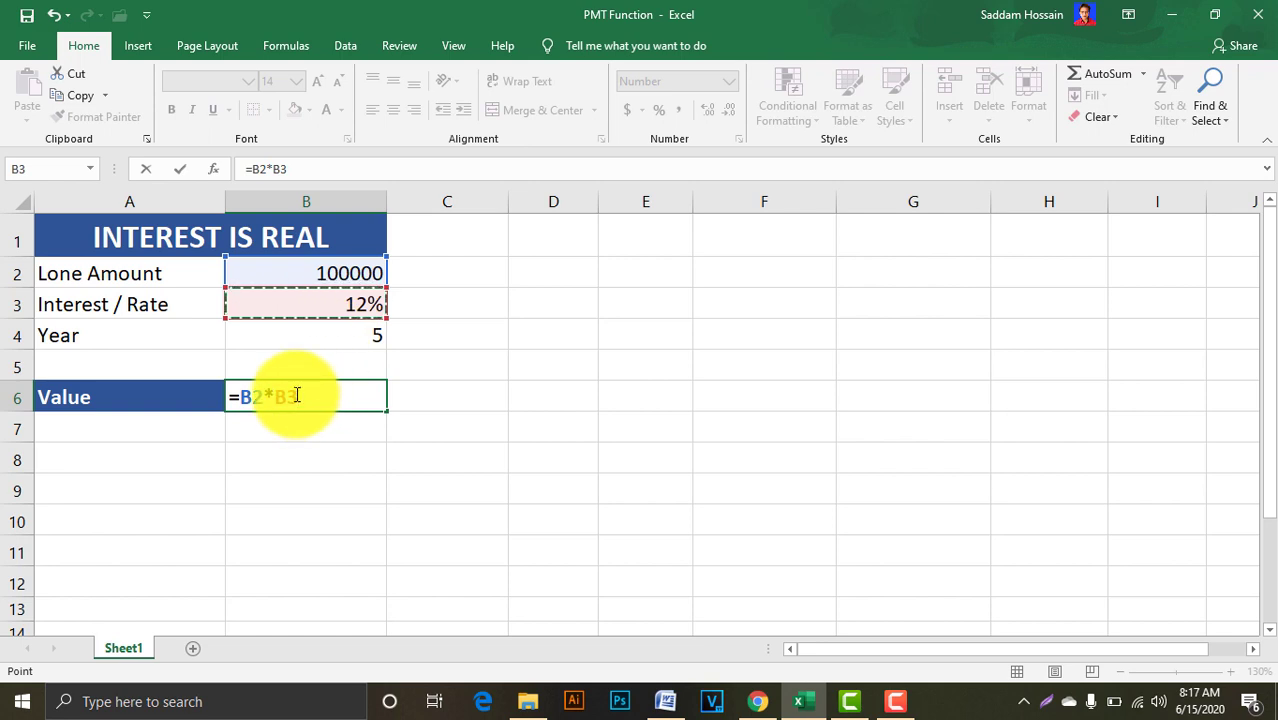
- Extend B6's formula to =B2*B3*B4+B2, showing 160000.00
click(343, 337)
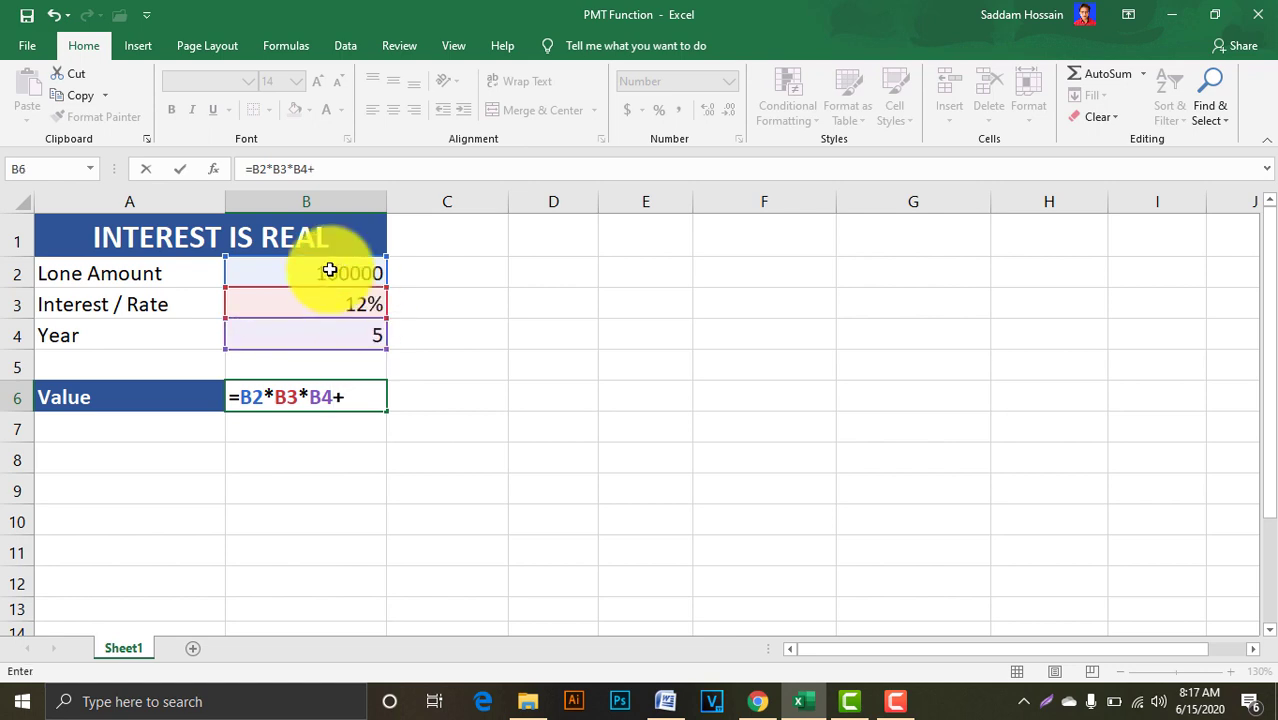
drag(338, 397, 244, 401)
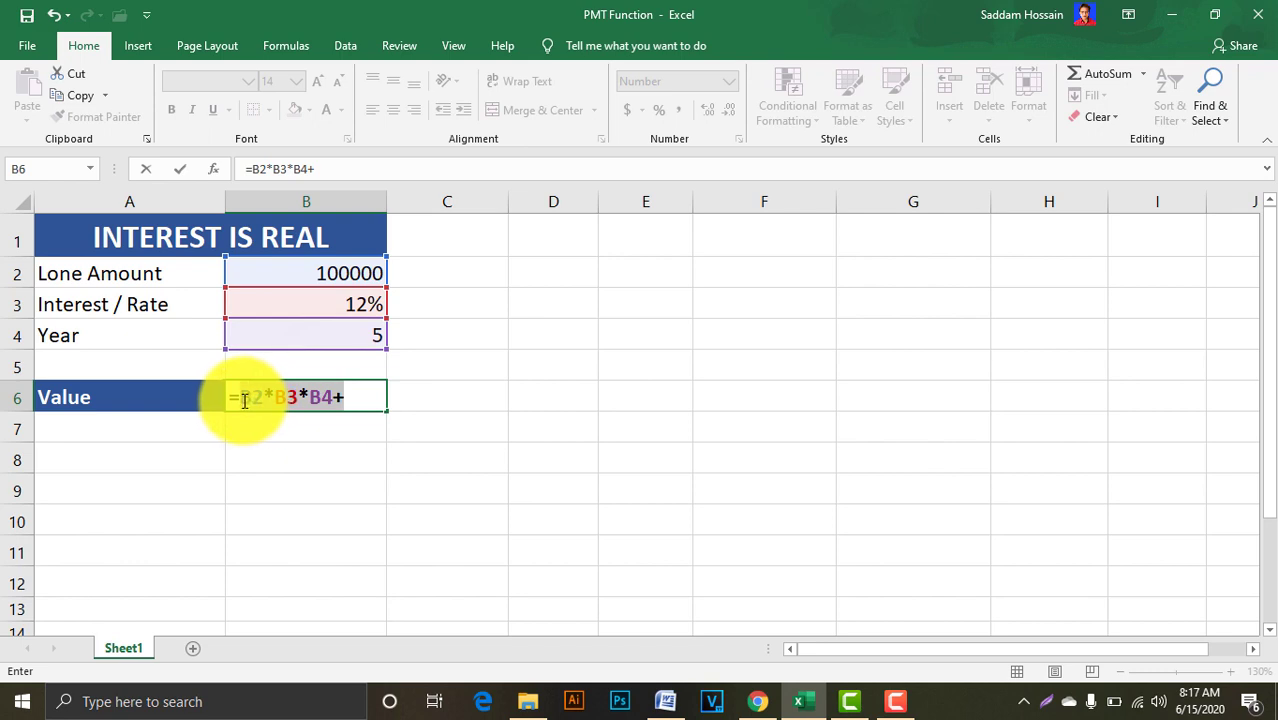
click(342, 399)
click(350, 267)
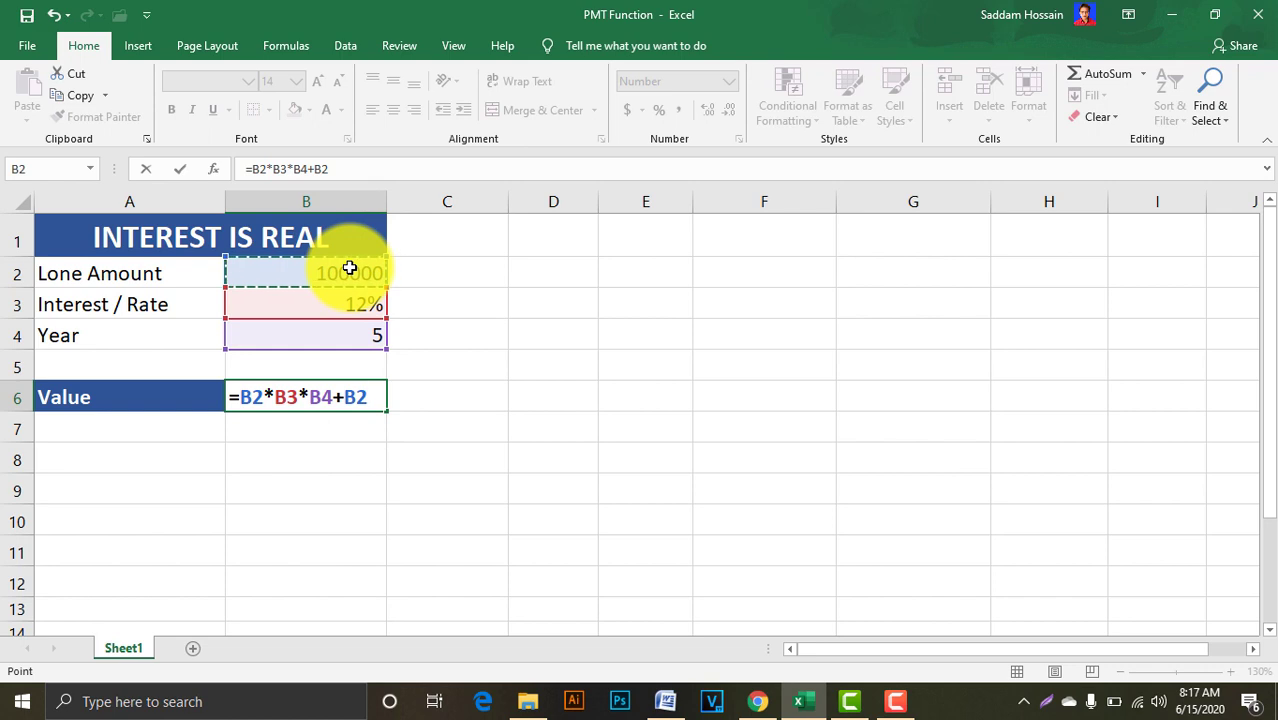
key(Return)
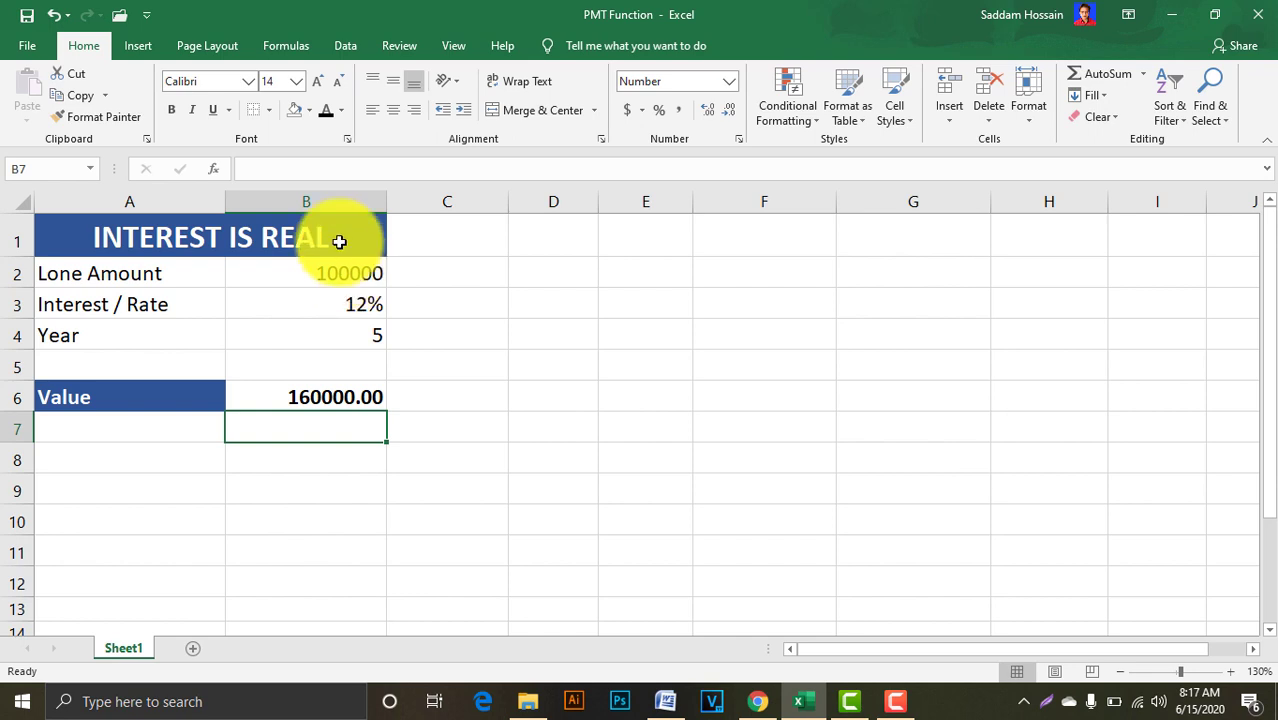
click(331, 266)
click(318, 311)
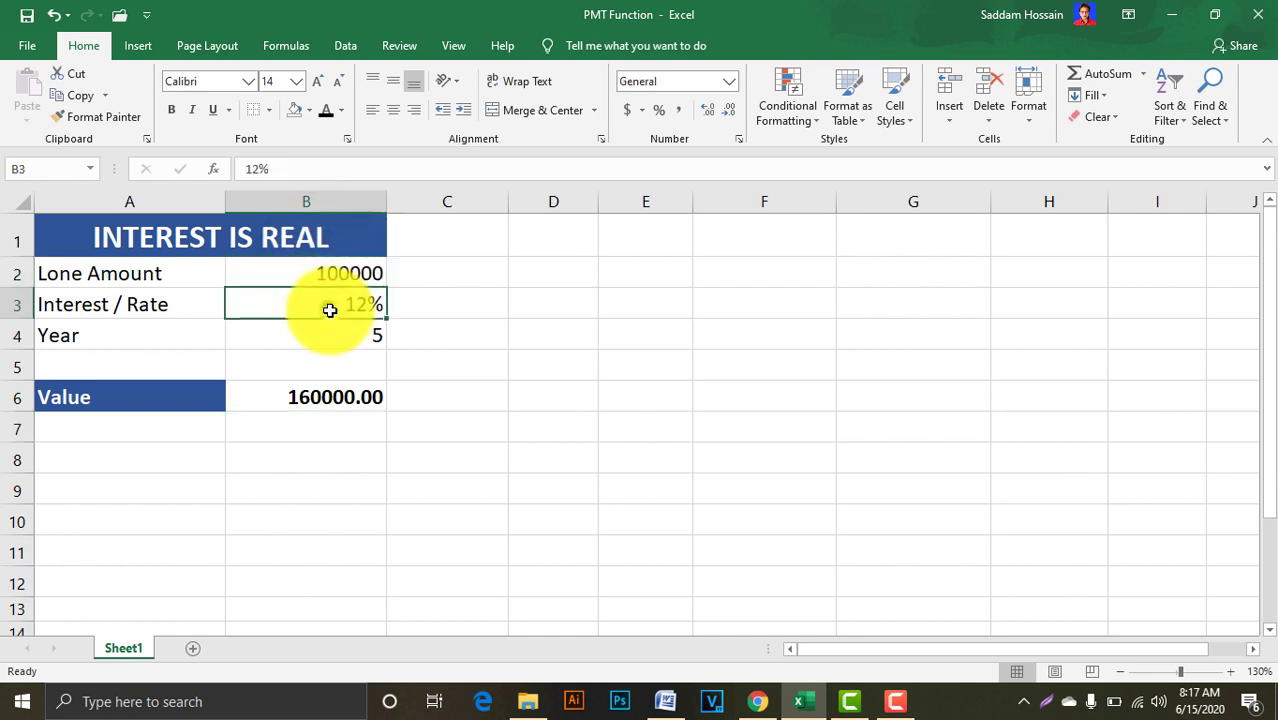
click(343, 337)
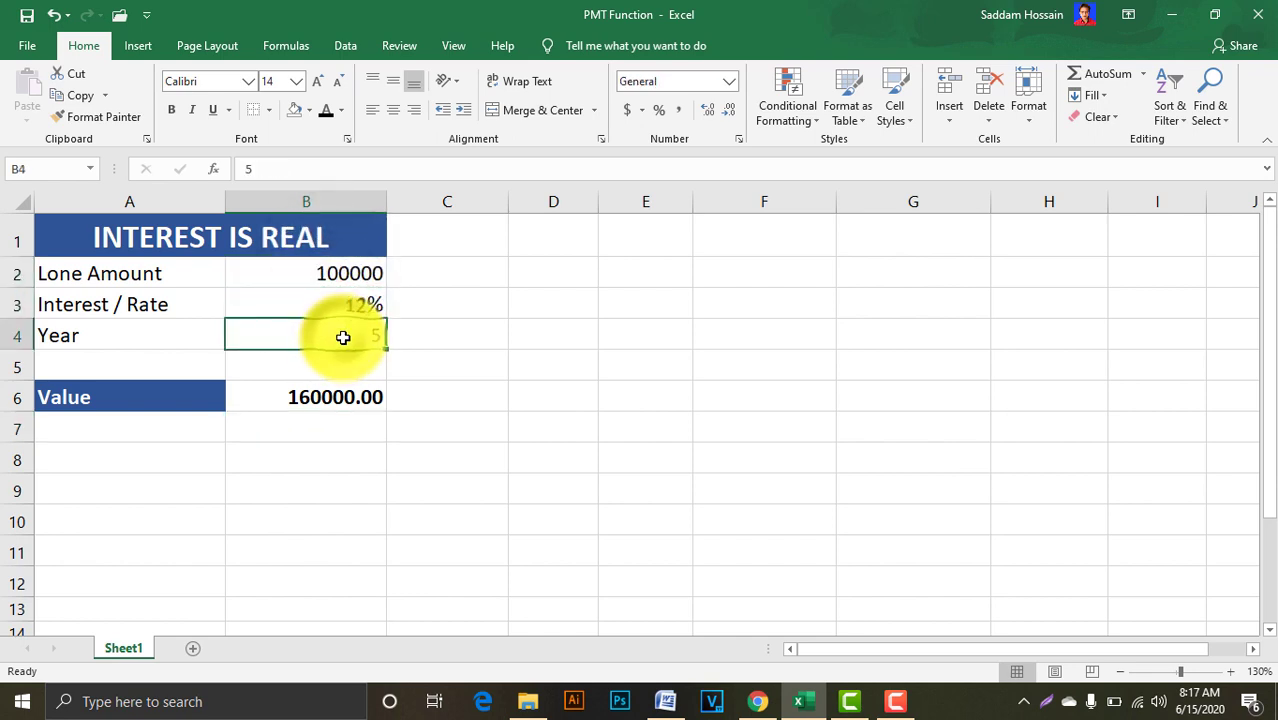
click(323, 398)
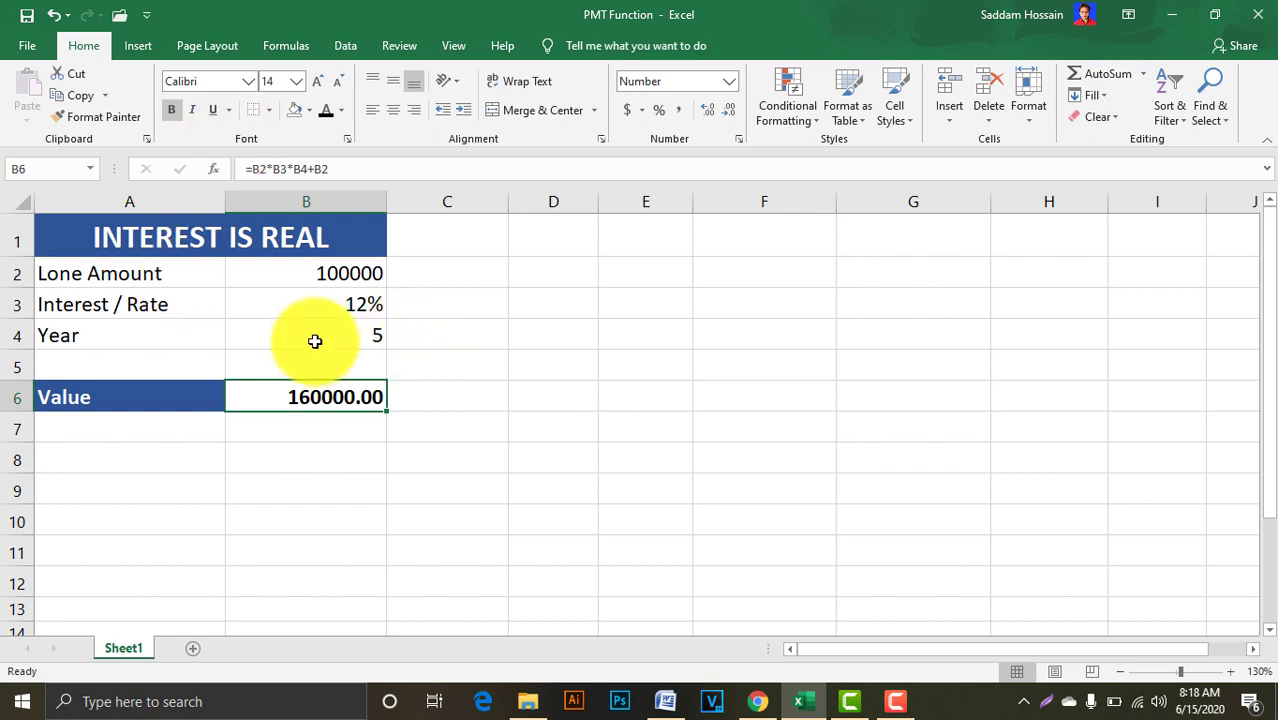
click(354, 305)
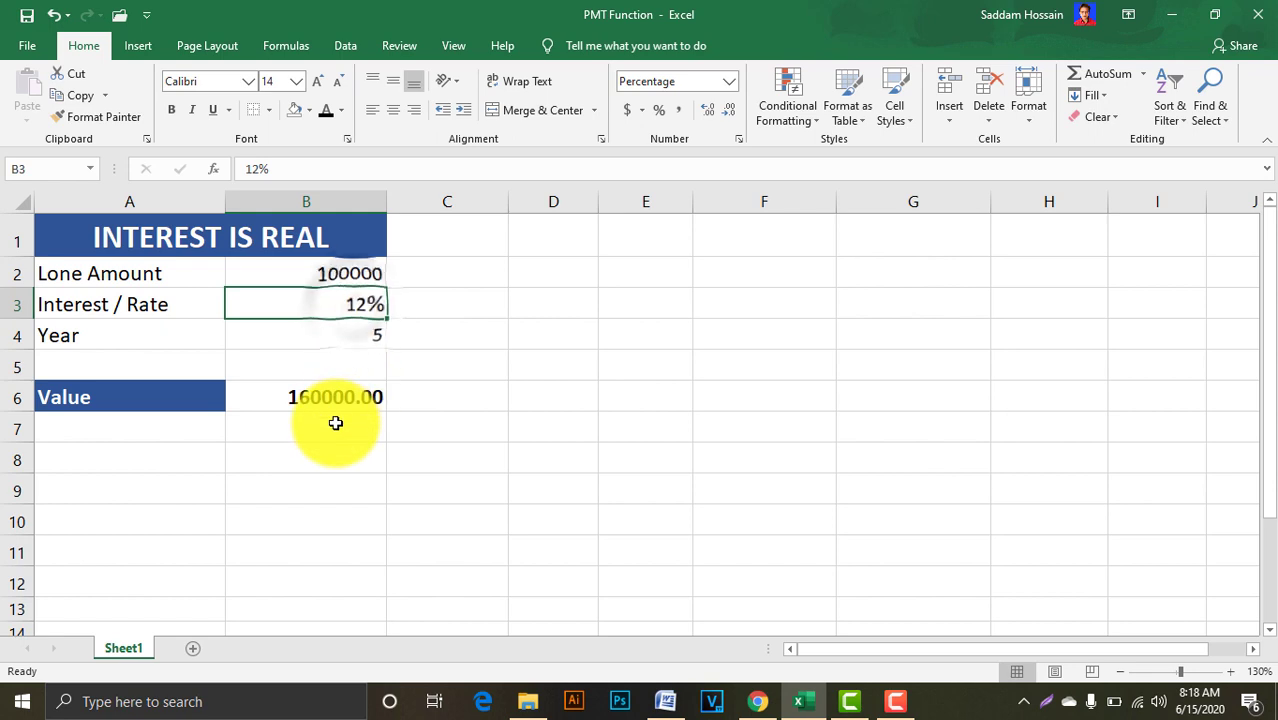
- Enter the rates 10%, 15%, 5% and 2% across C6:F6
click(447, 402)
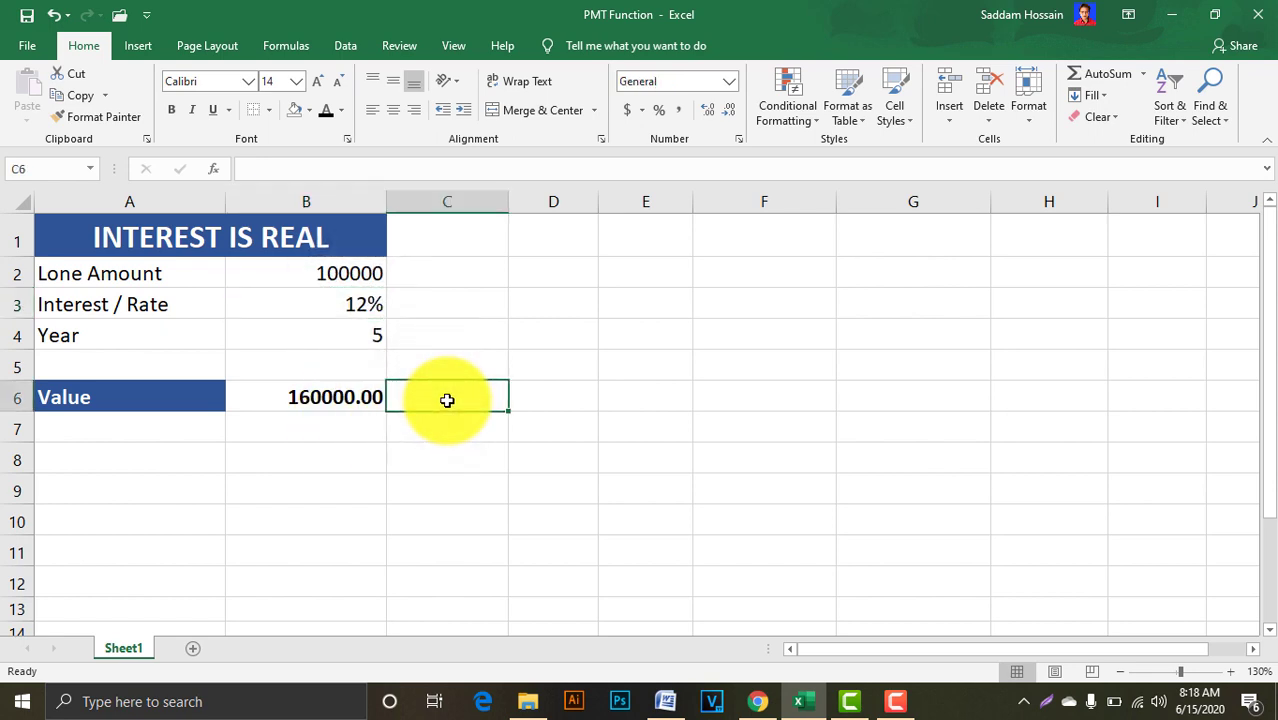
text(10)
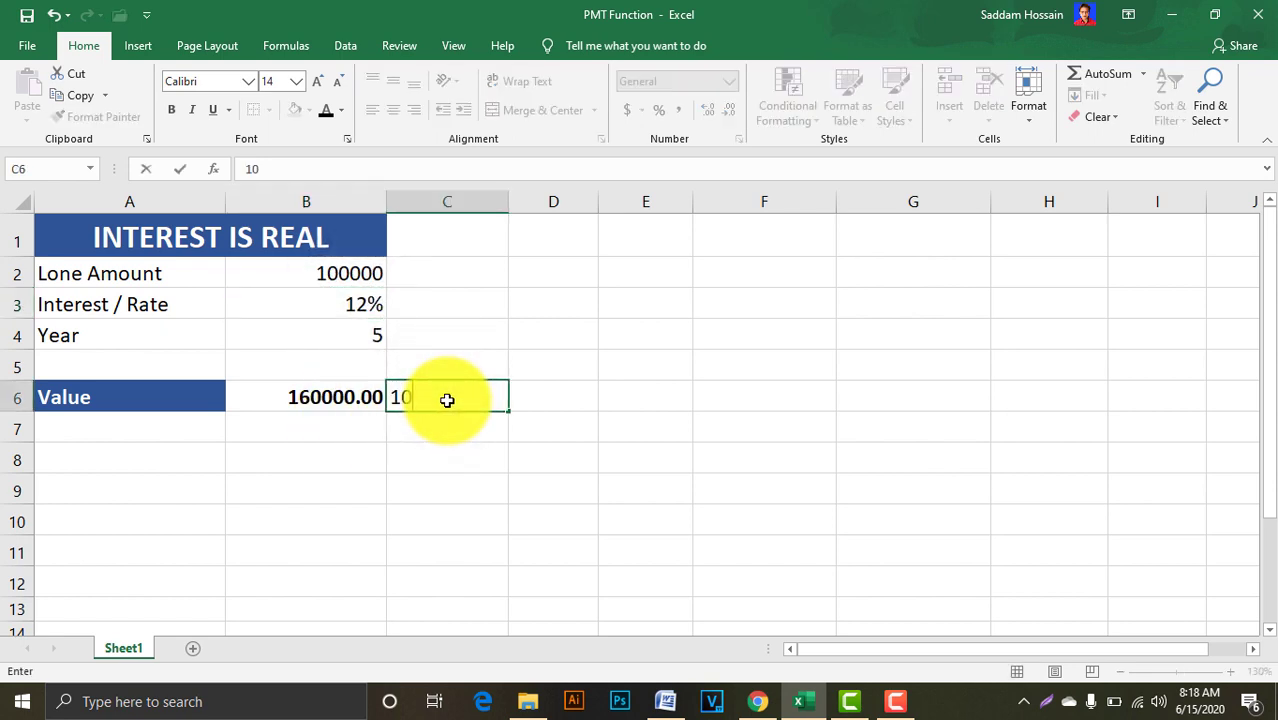
text(%)
key(Tab)
text(15)
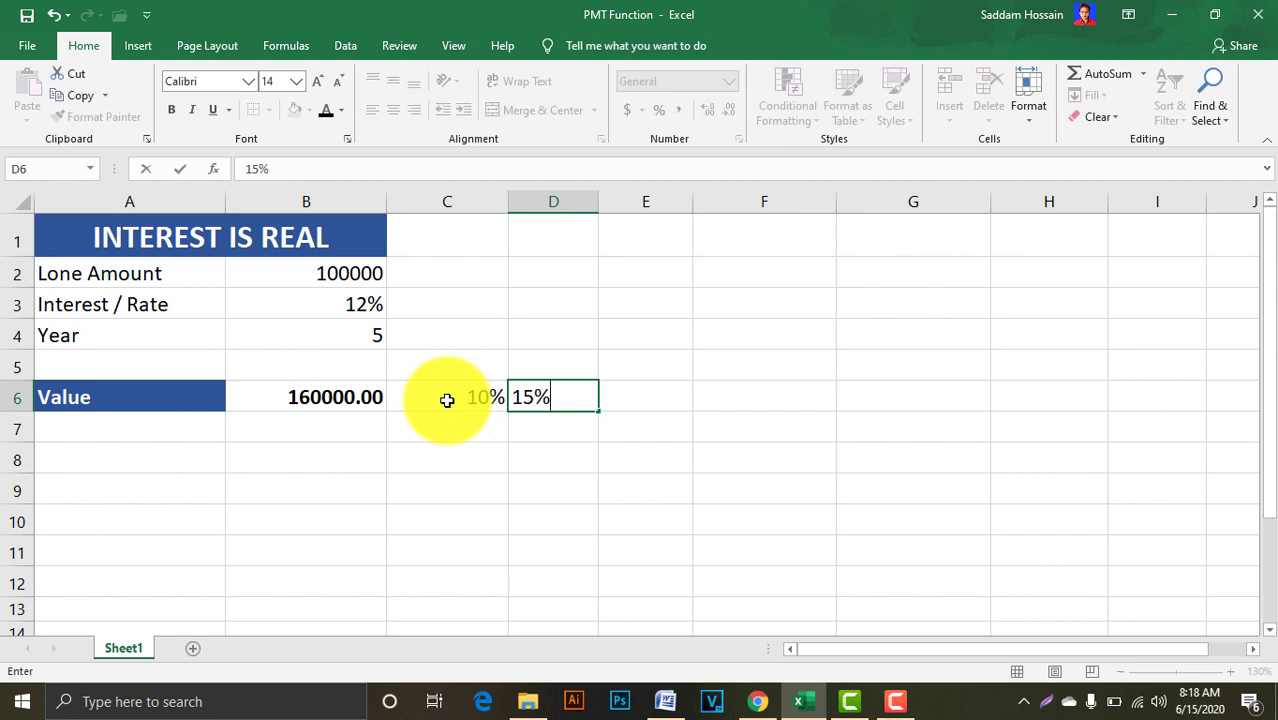
key(Tab)
text(5)
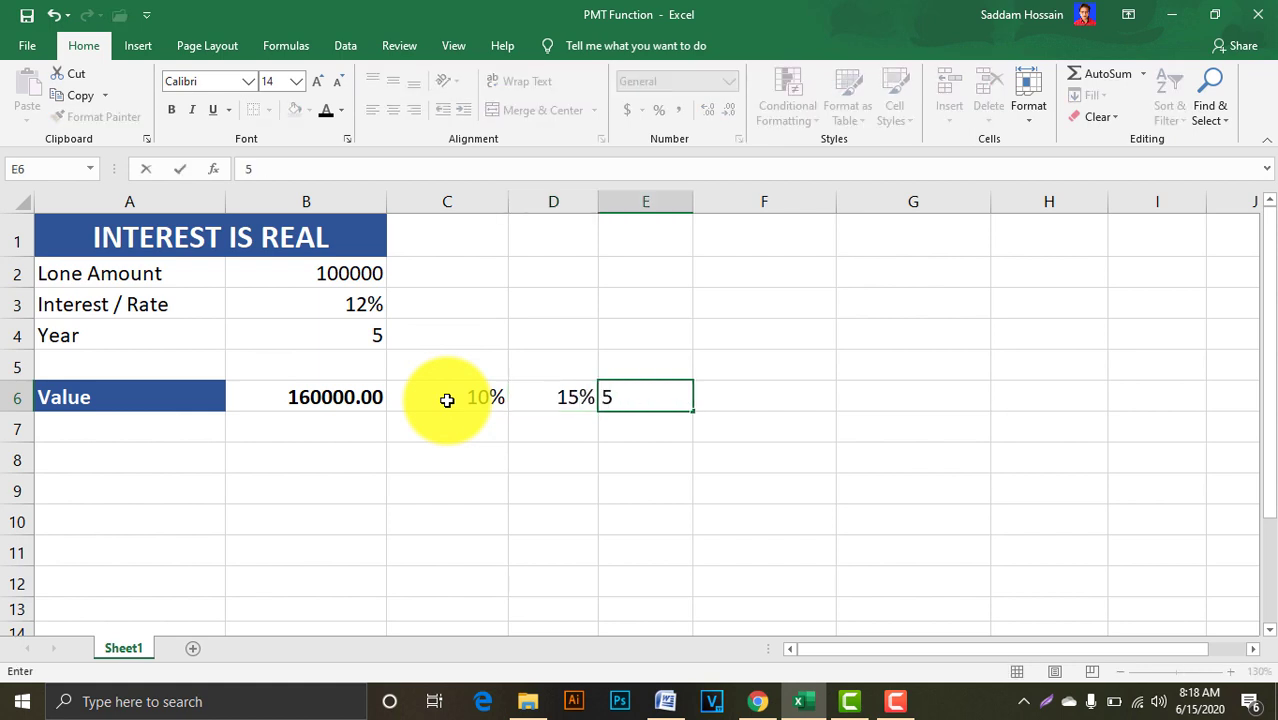
text(%)
key(Tab)
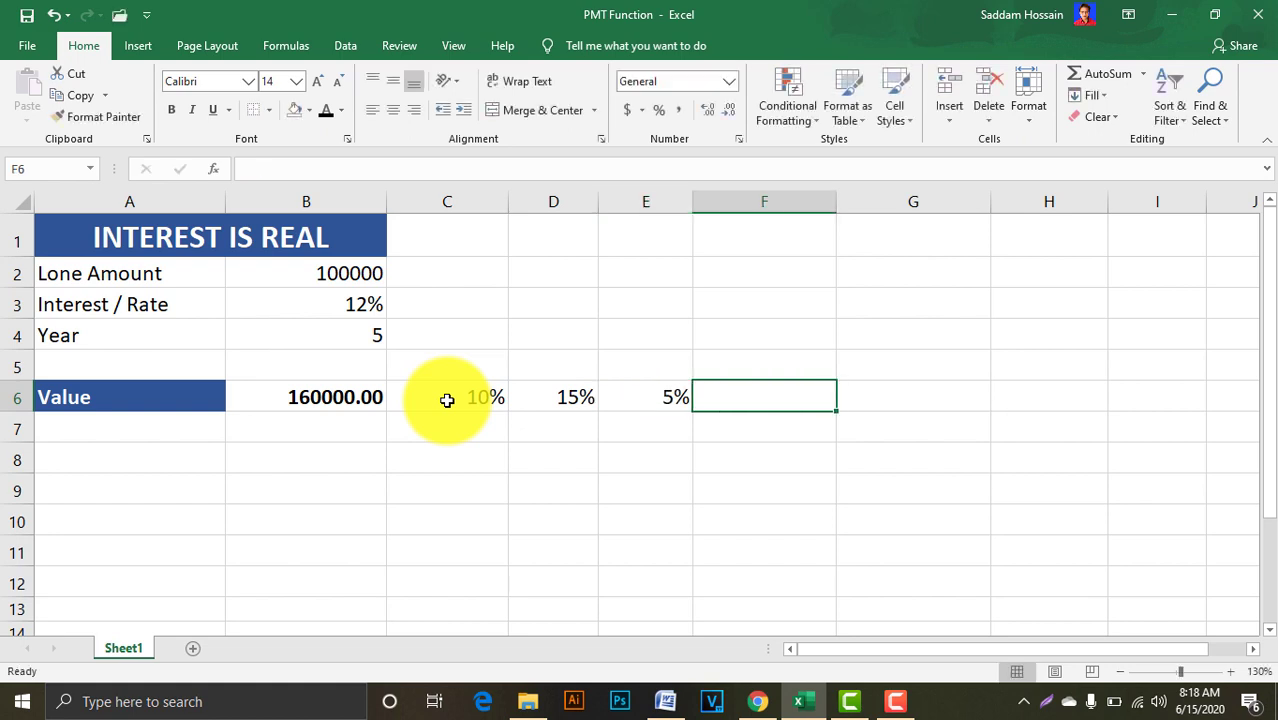
text(2)
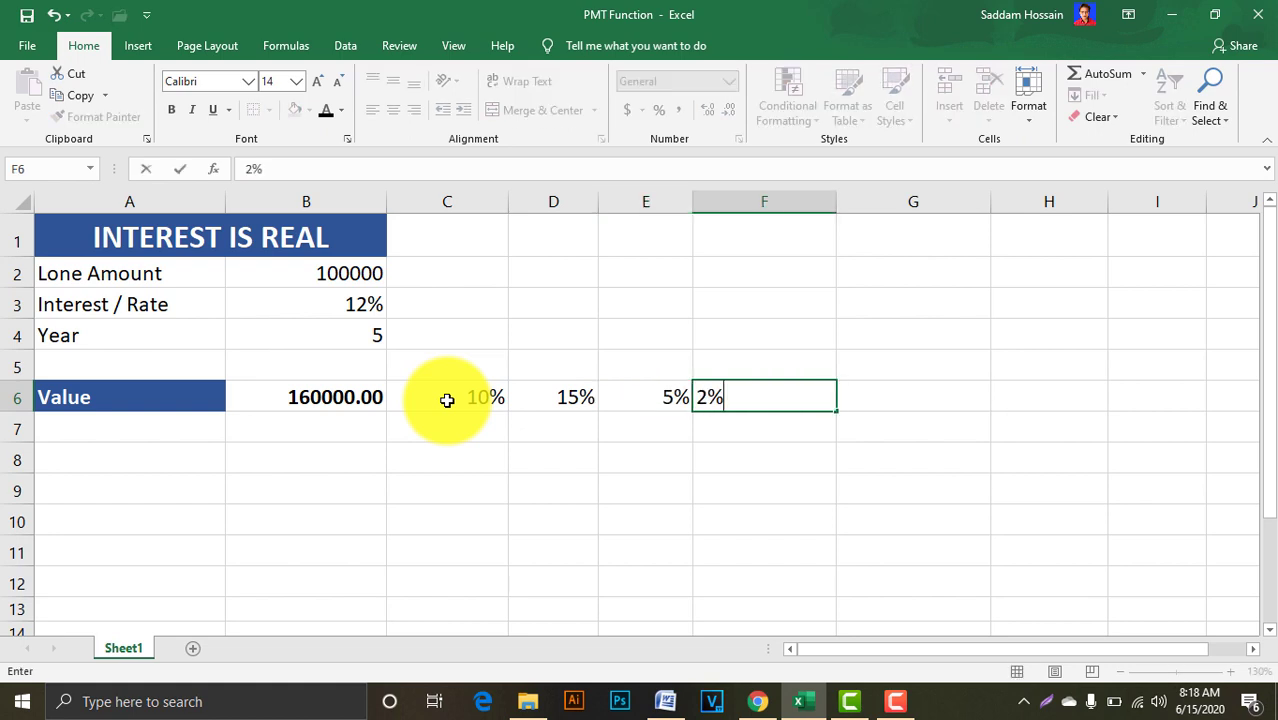
text(%)
click(482, 427)
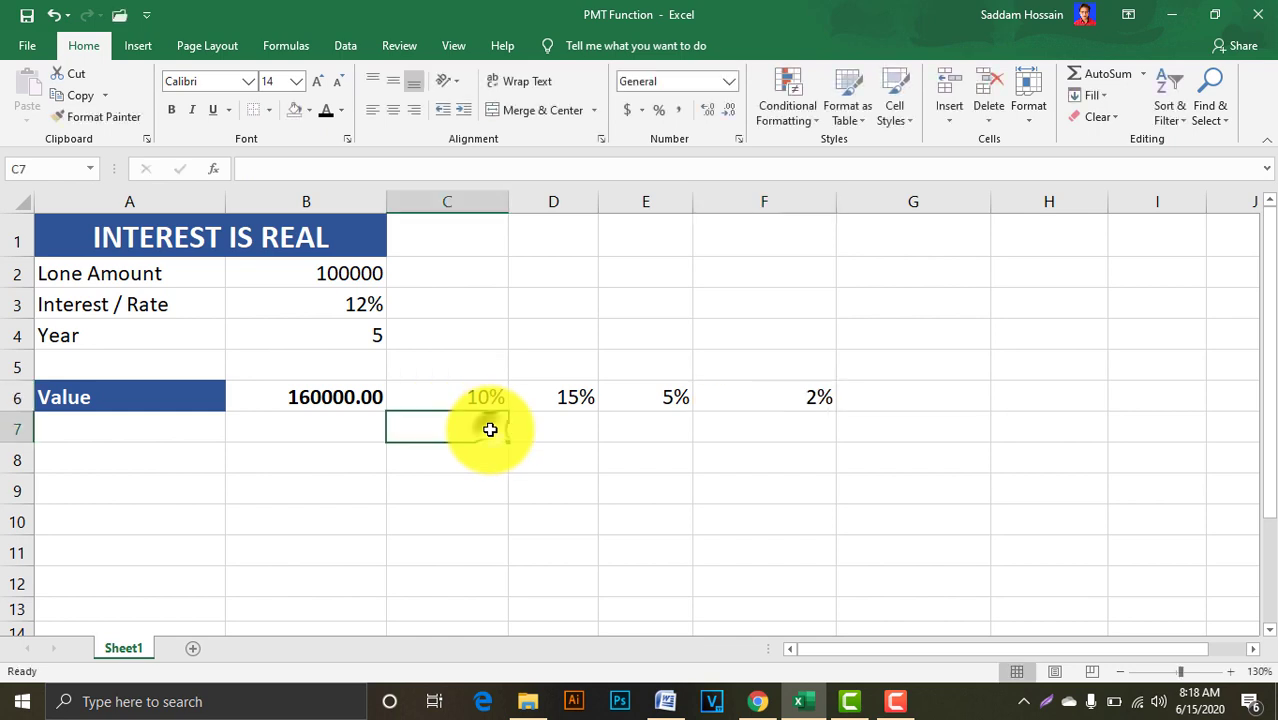
- Enter year 7 in B7 to start the years column
click(305, 445)
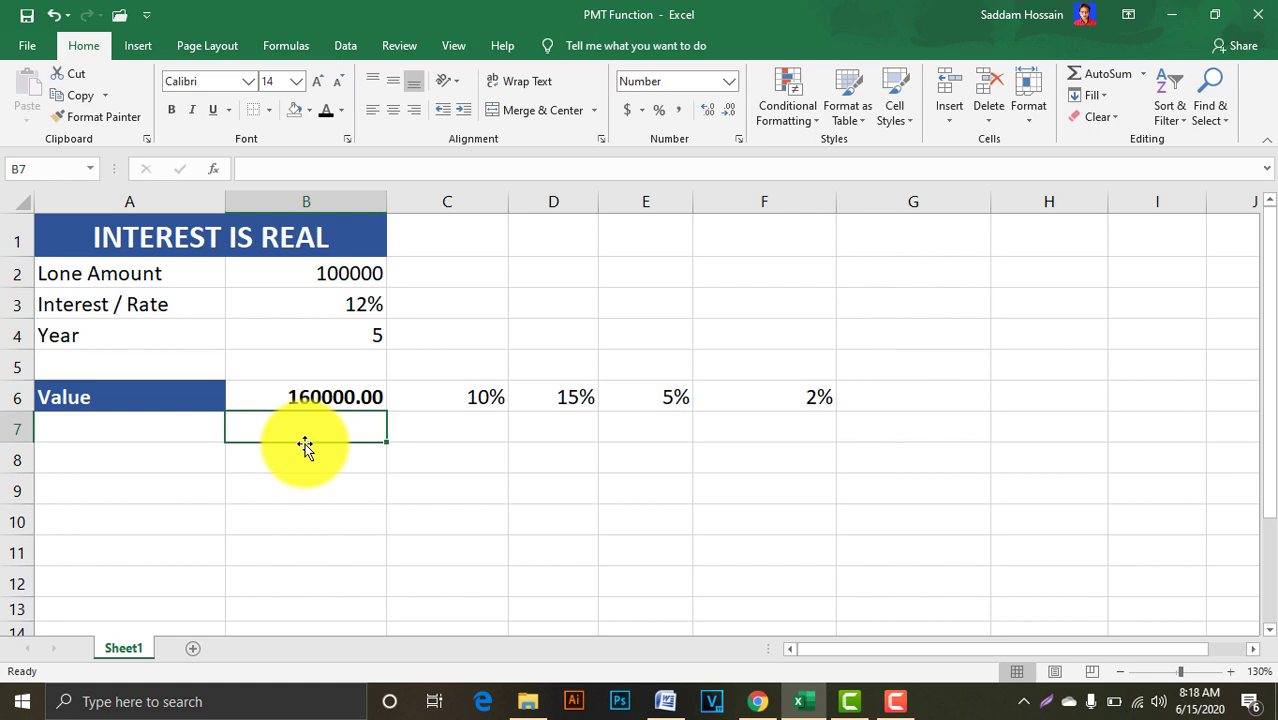
text(7)
key(Return)
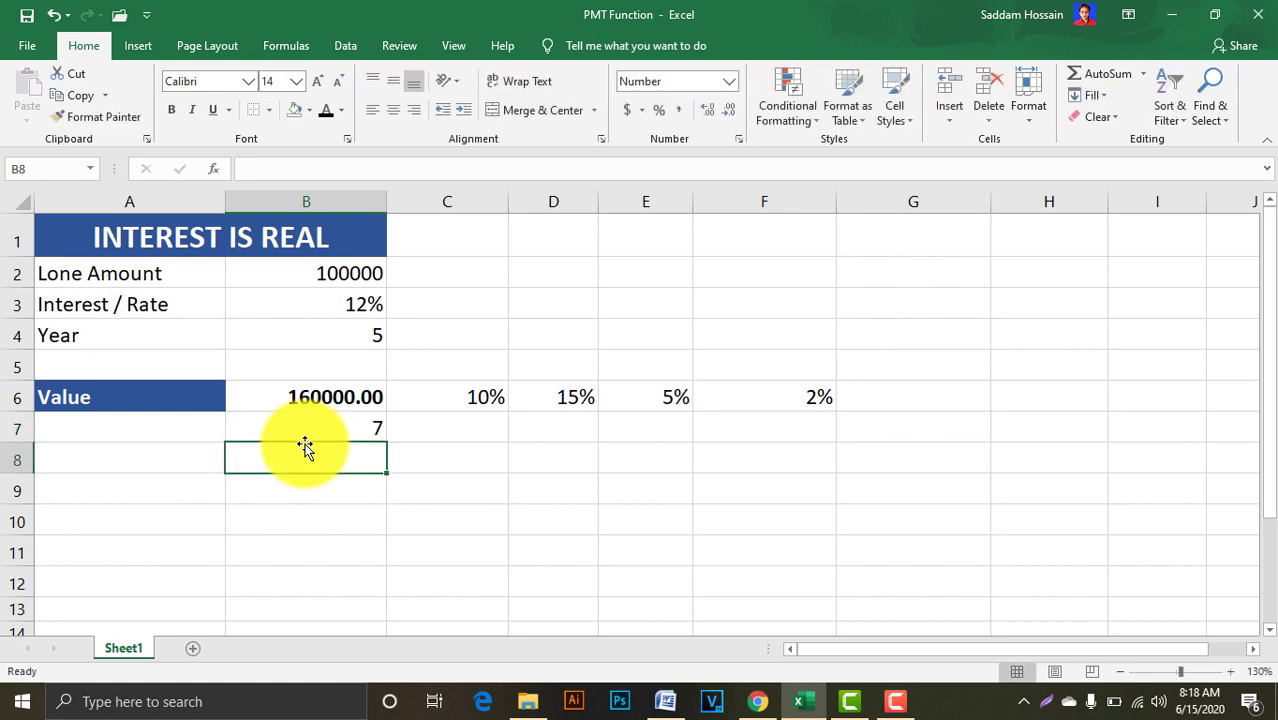
- Enter the years 10, 15 and 20 in B8:B10 below the 7
text(1)
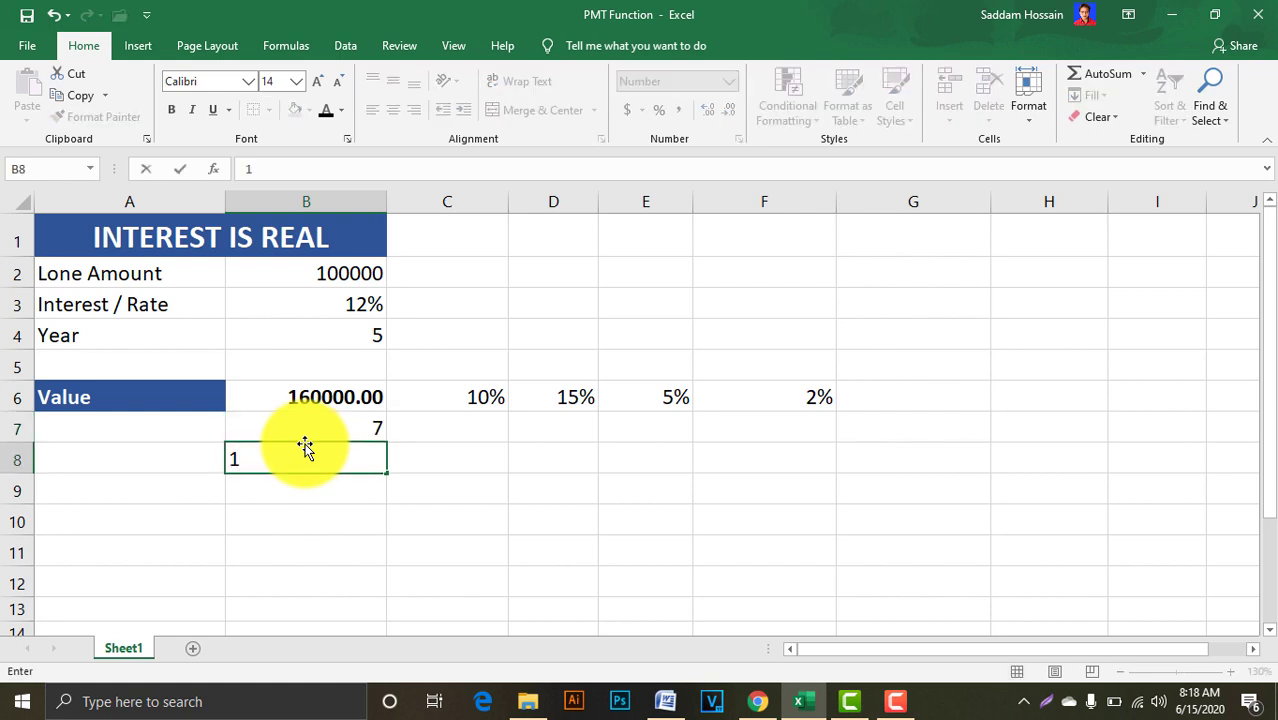
text(0)
key(Return)
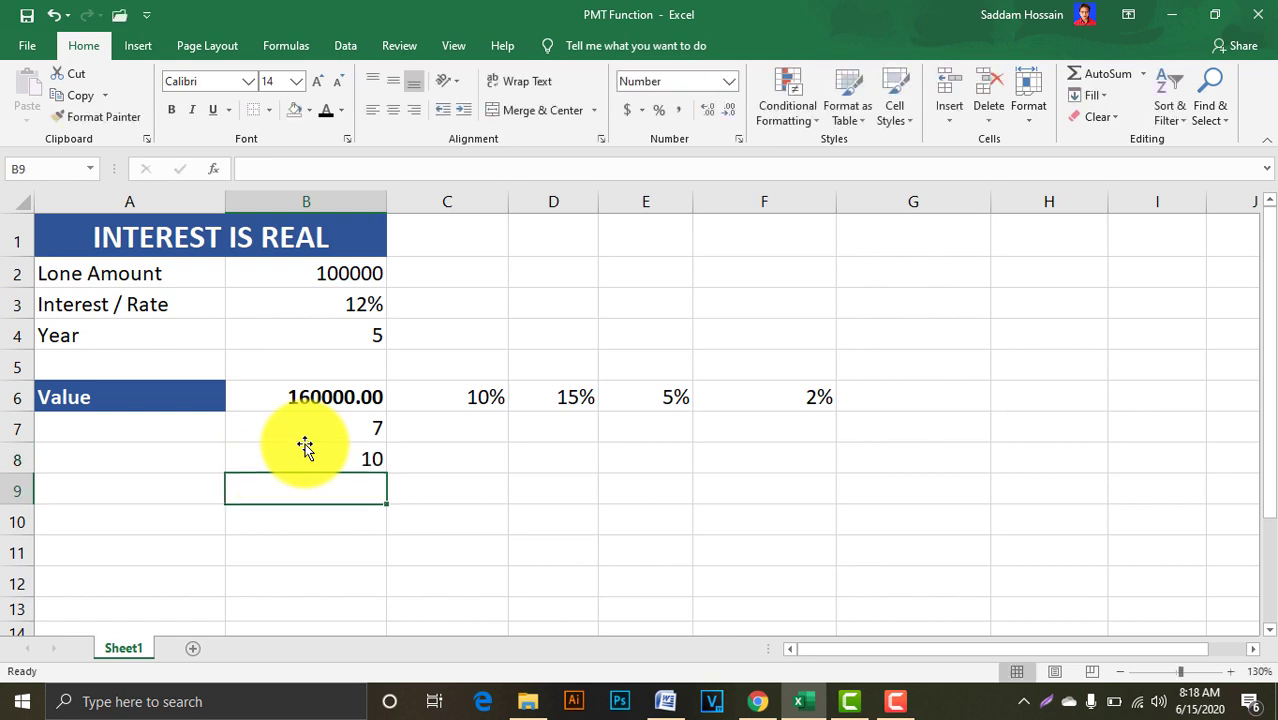
text(15)
key(Return)
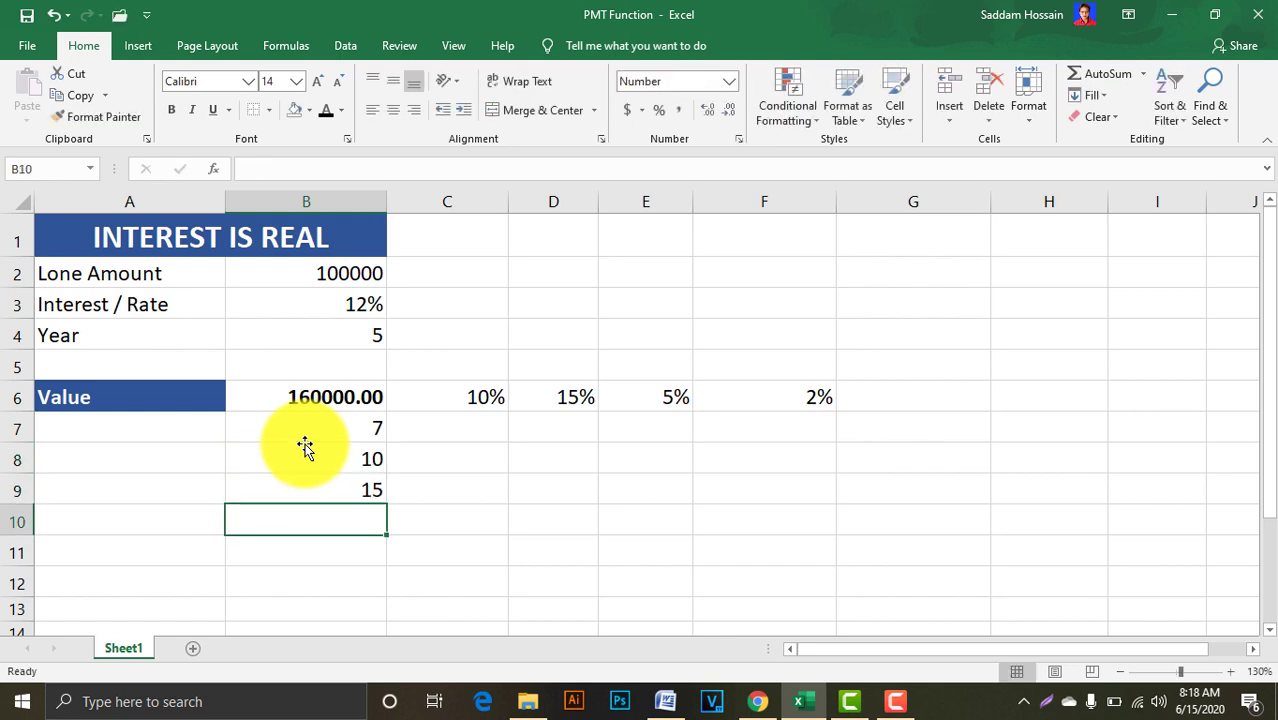
text(20)
key(Tab)
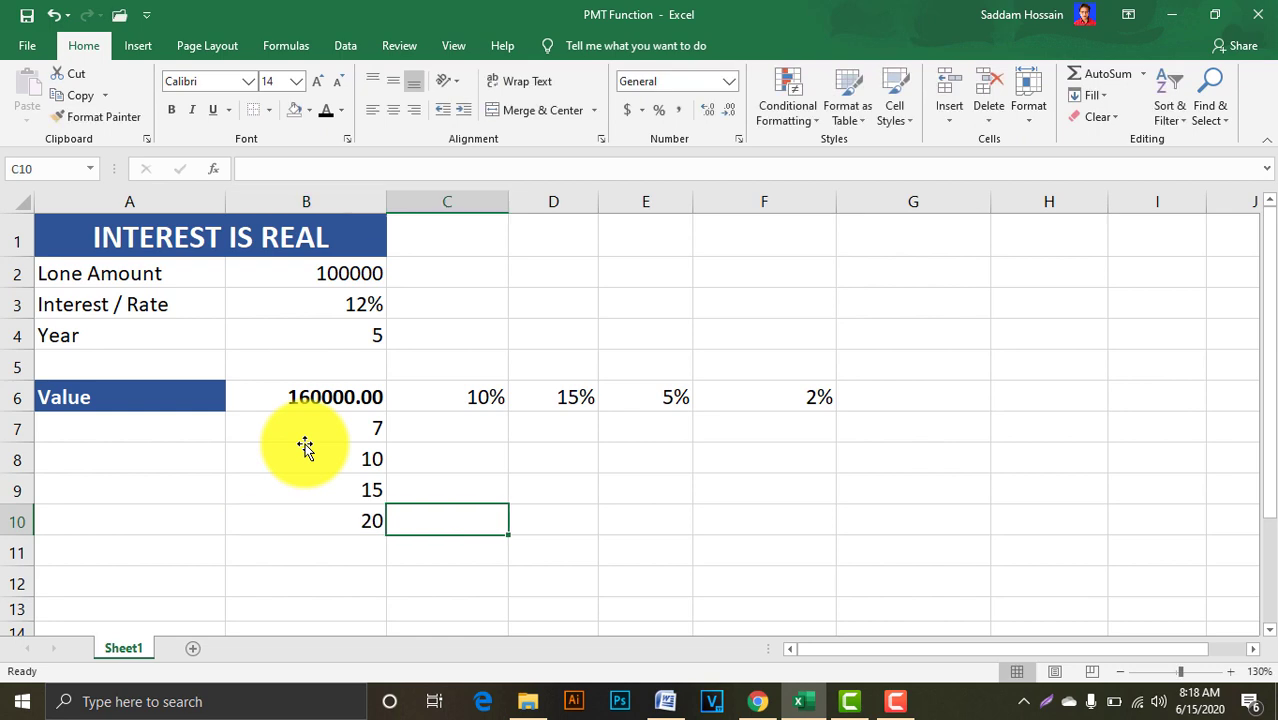
- Select B6:F10, spanning the Value formula, the 10%–2% rate row and the year column
click(437, 404)
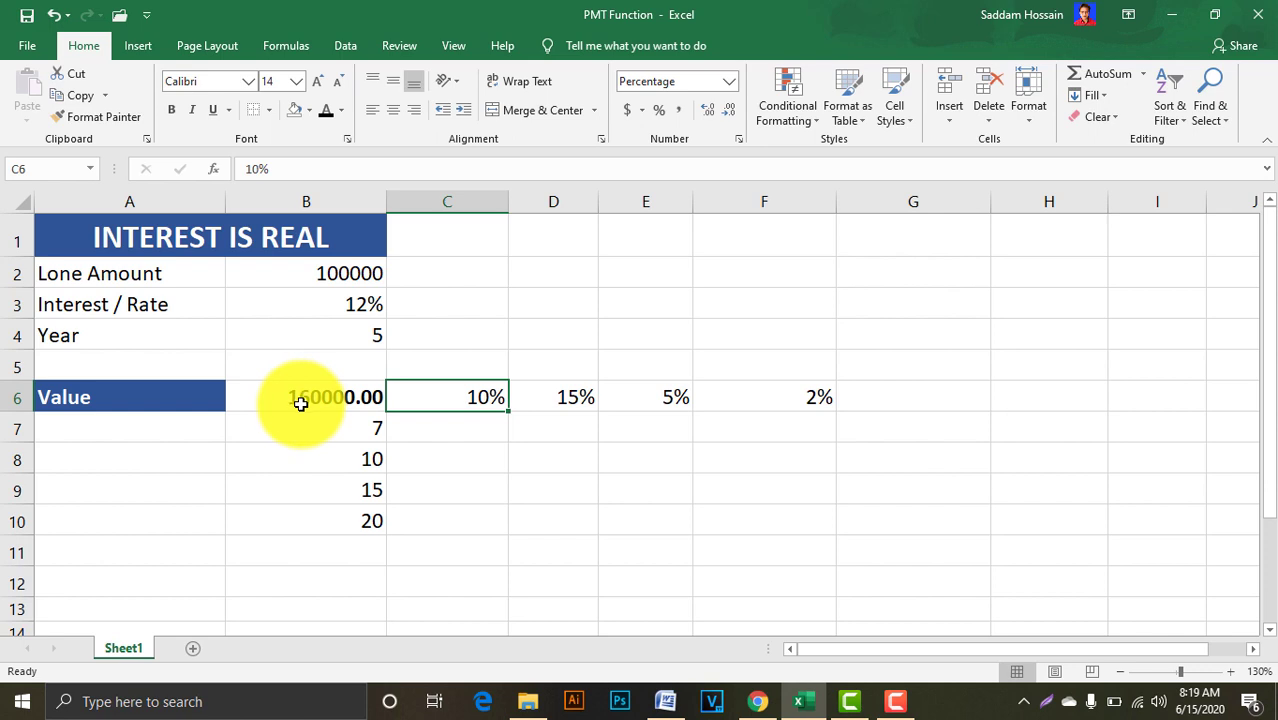
click(311, 397)
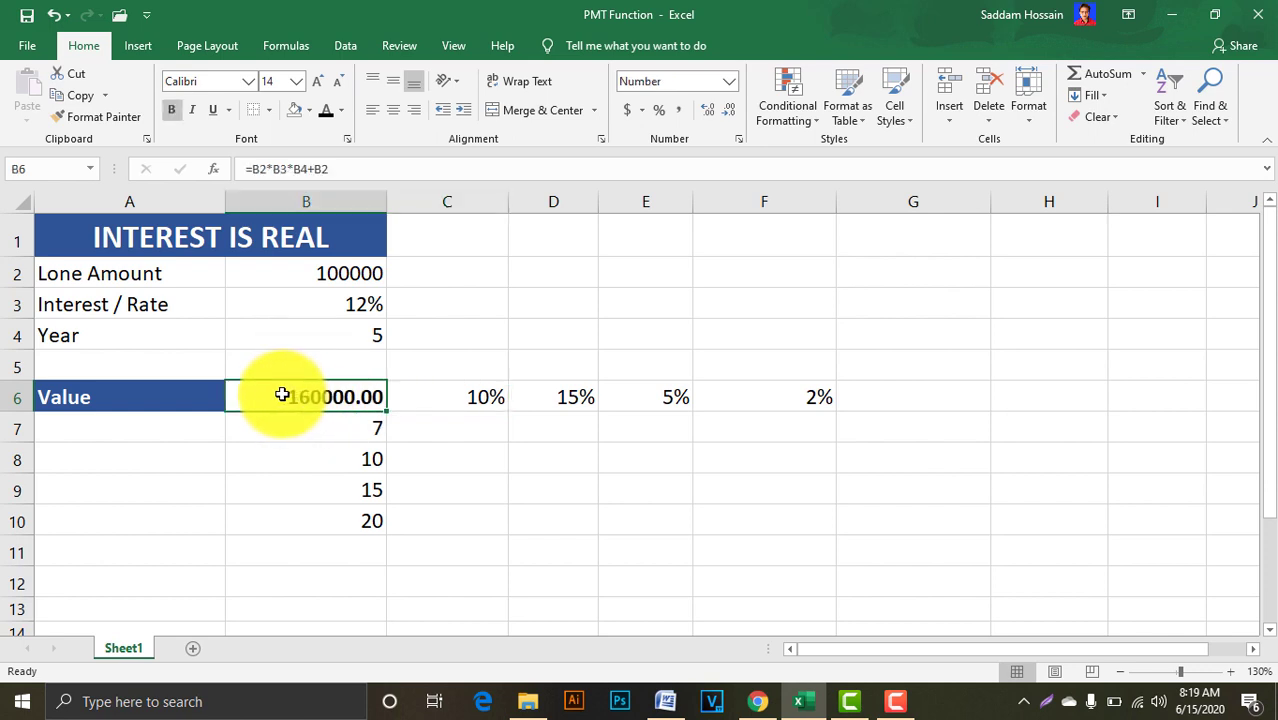
drag(282, 396, 776, 526)
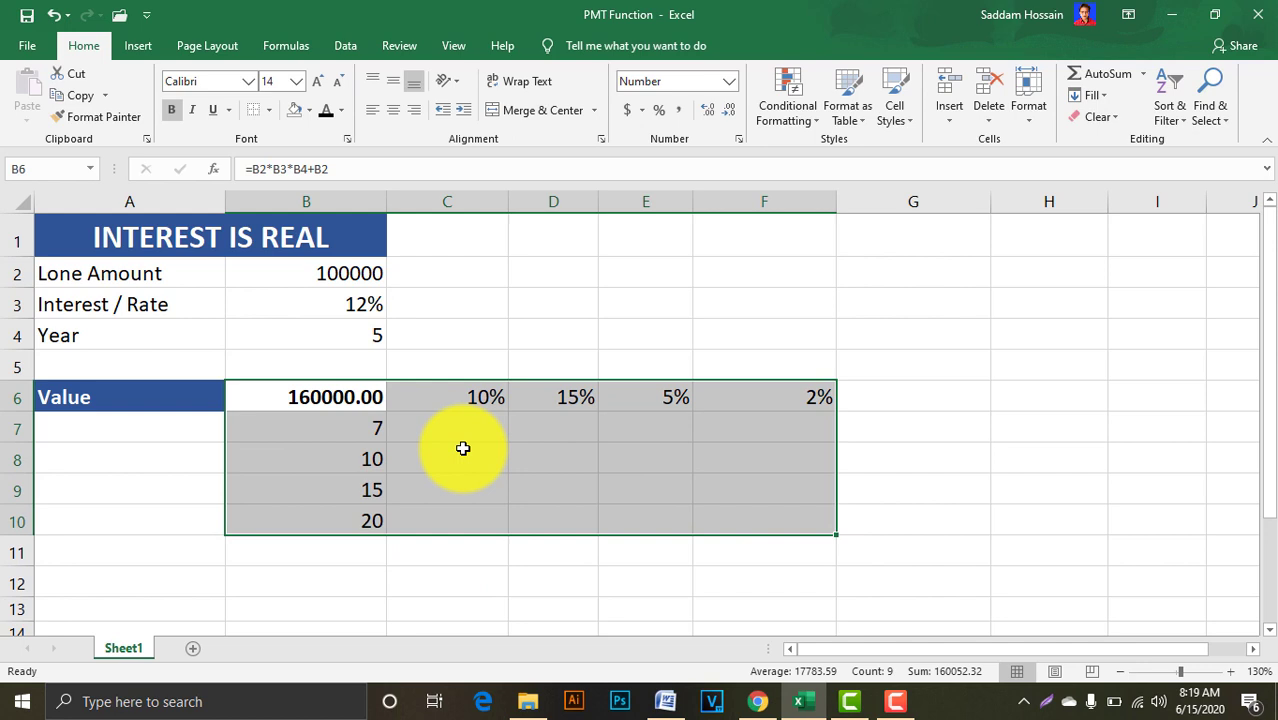
click(348, 399)
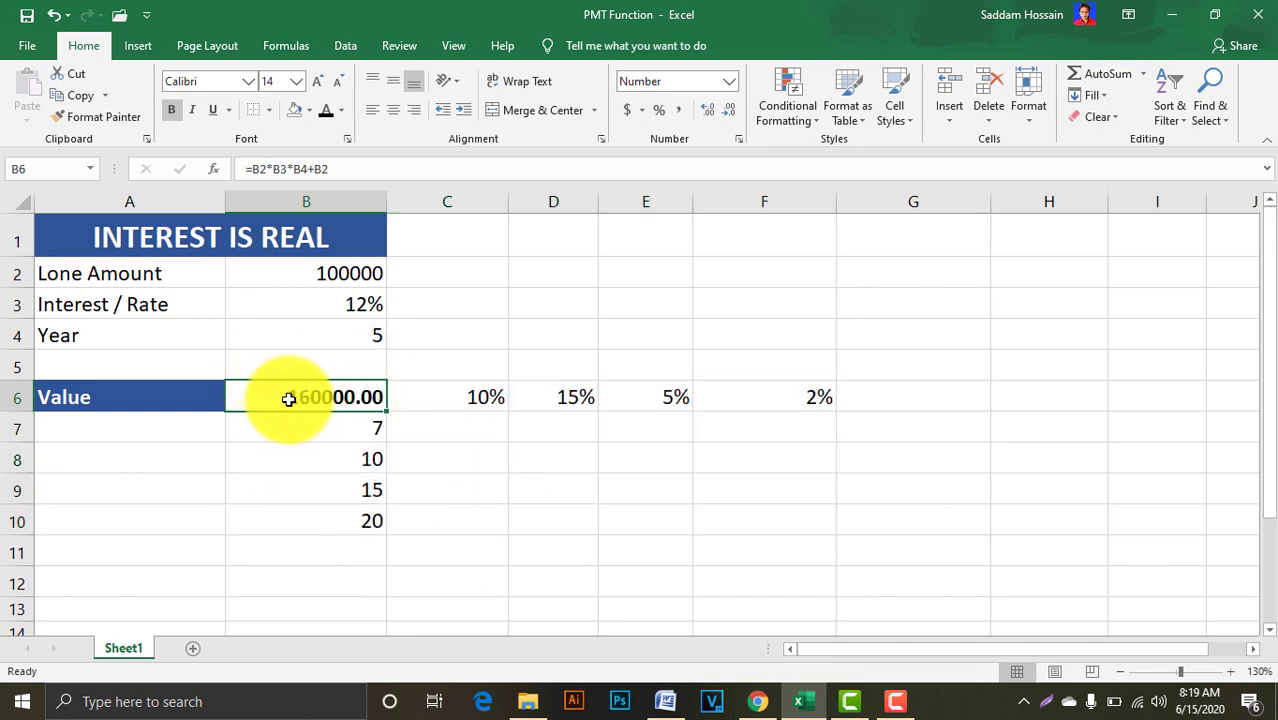
drag(288, 399, 818, 524)
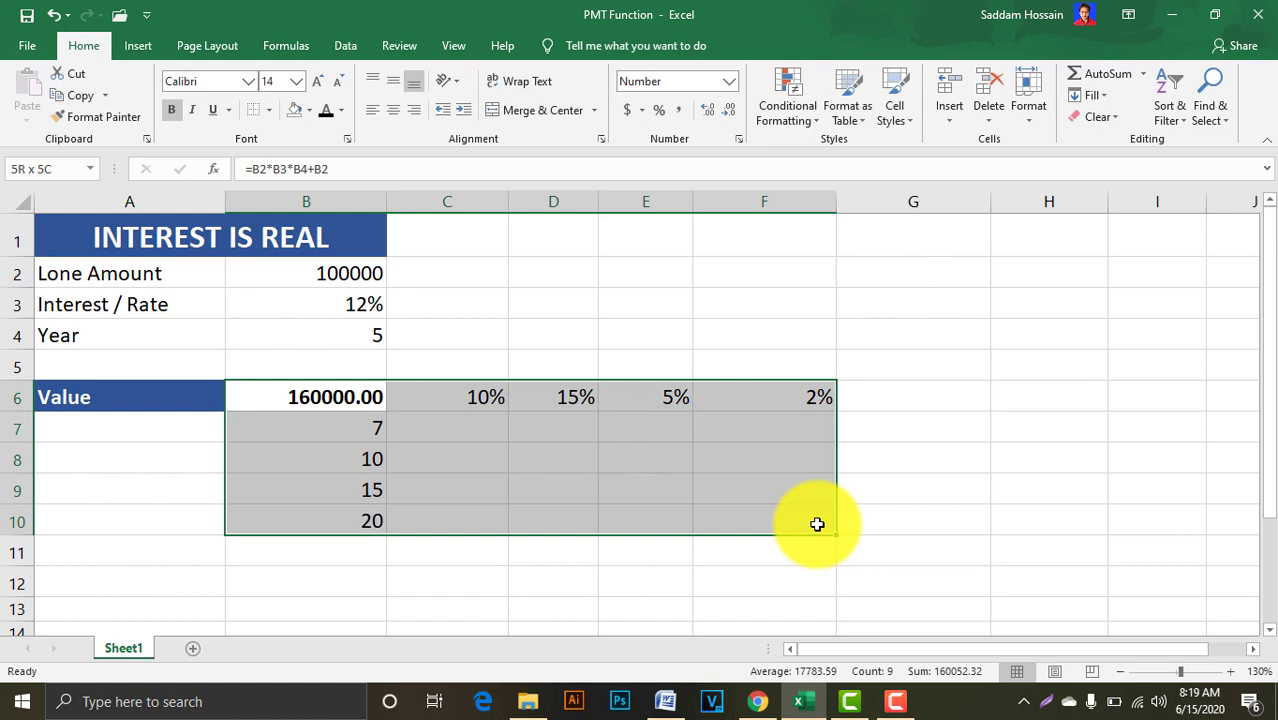
drag(817, 524, 817, 524)
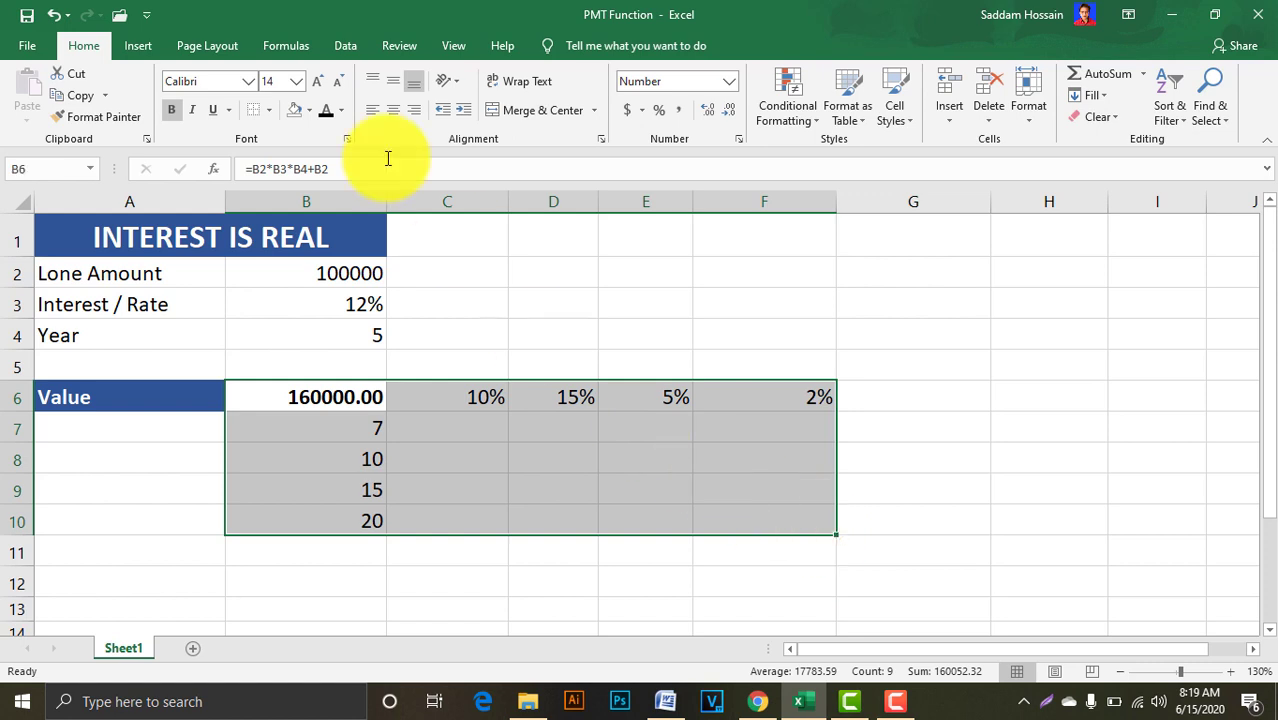
- Create a What-If data table with row input cell $B$3 and column input cell $B$4
click(352, 44)
click(895, 100)
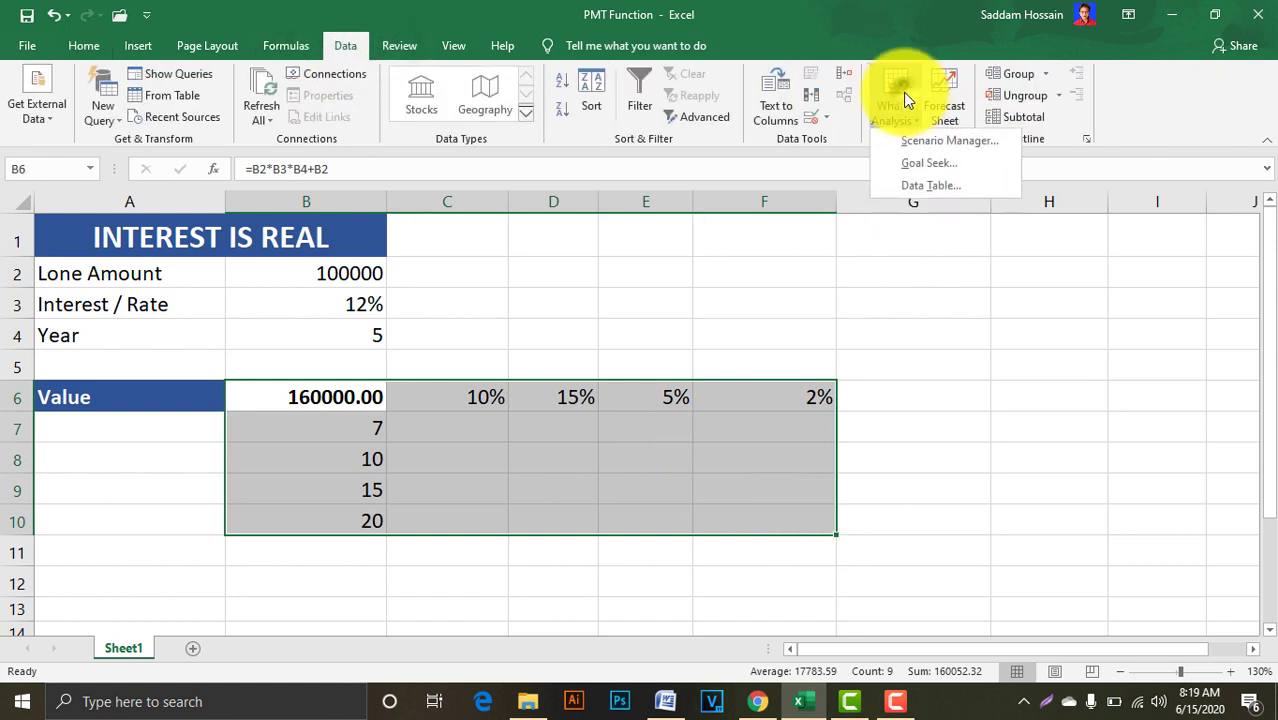
click(941, 187)
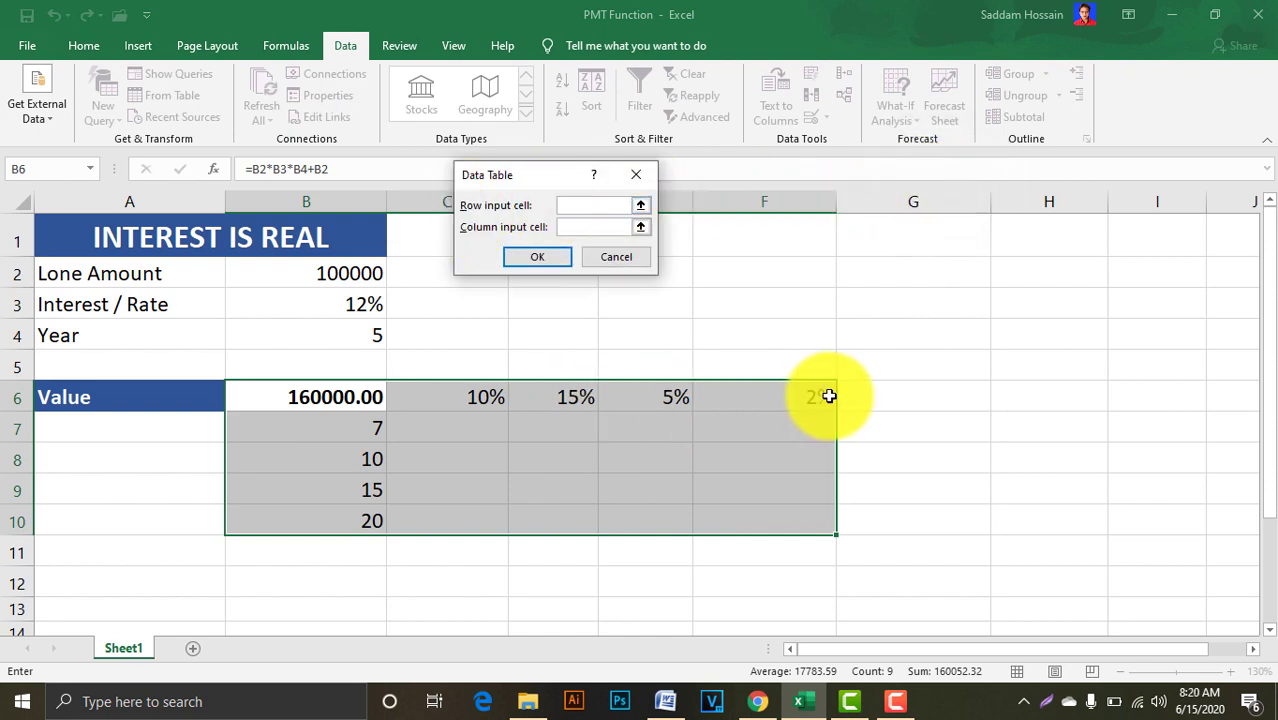
click(348, 301)
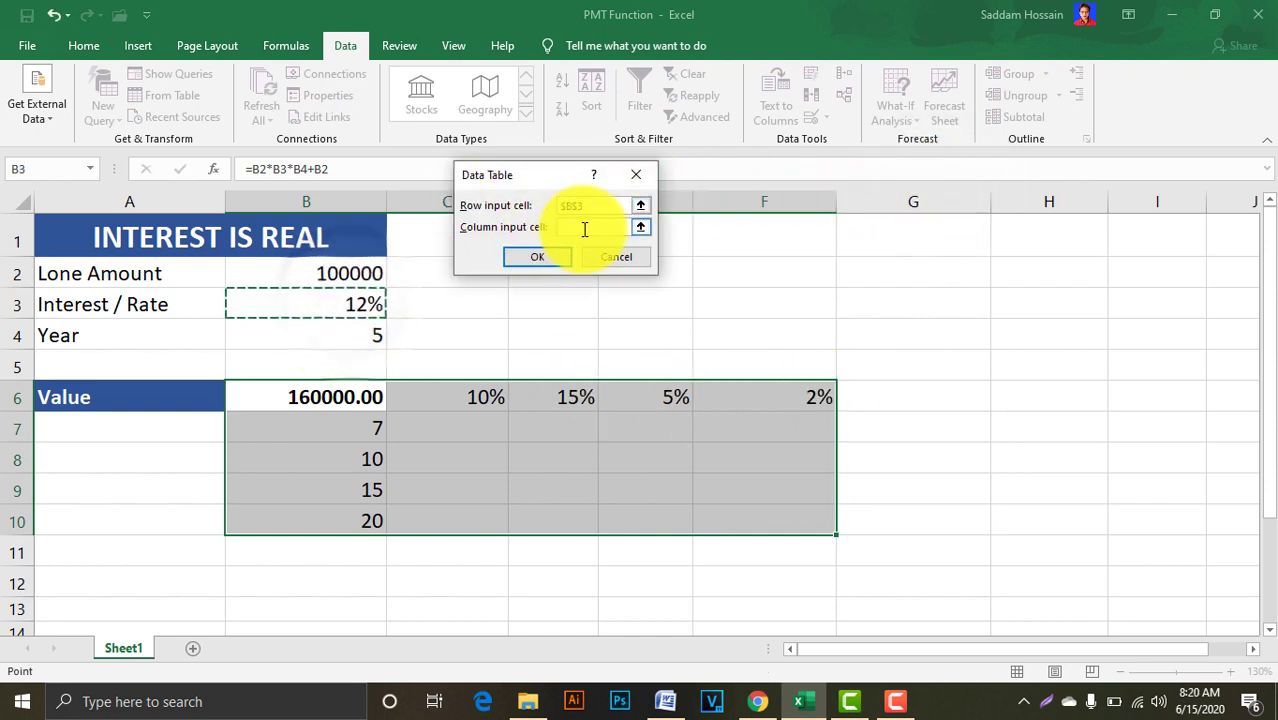
click(477, 229)
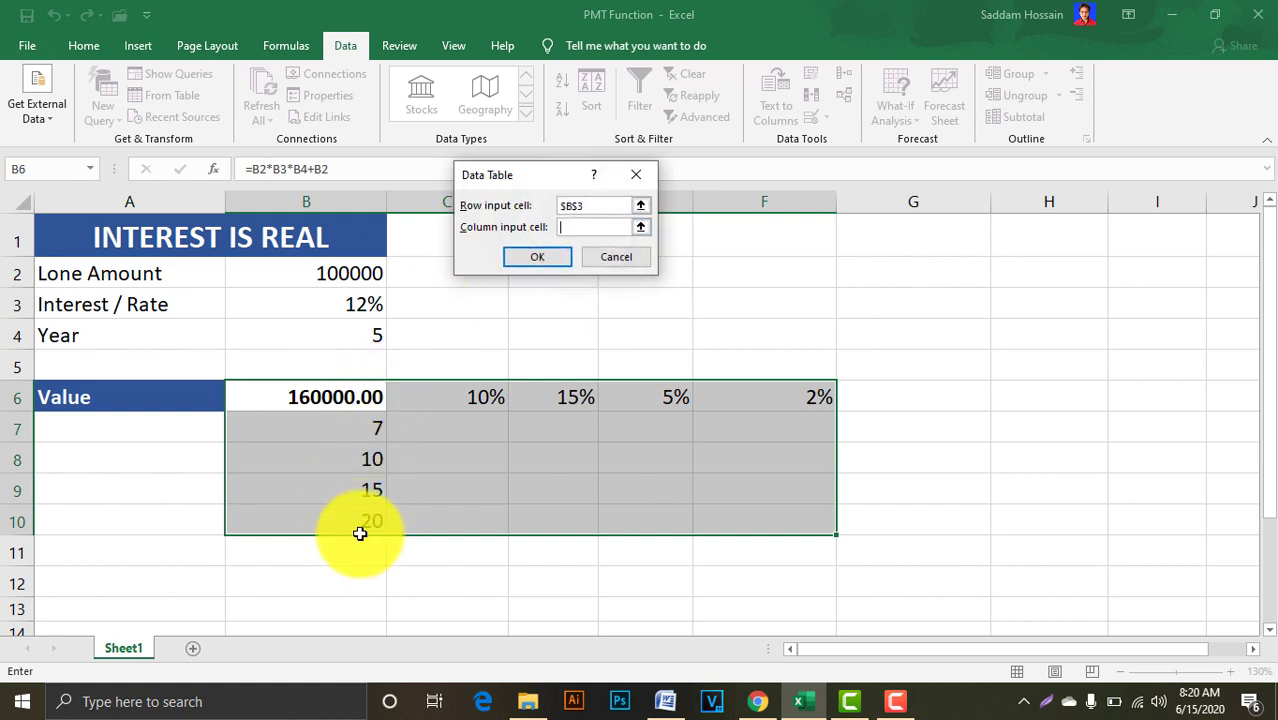
click(367, 337)
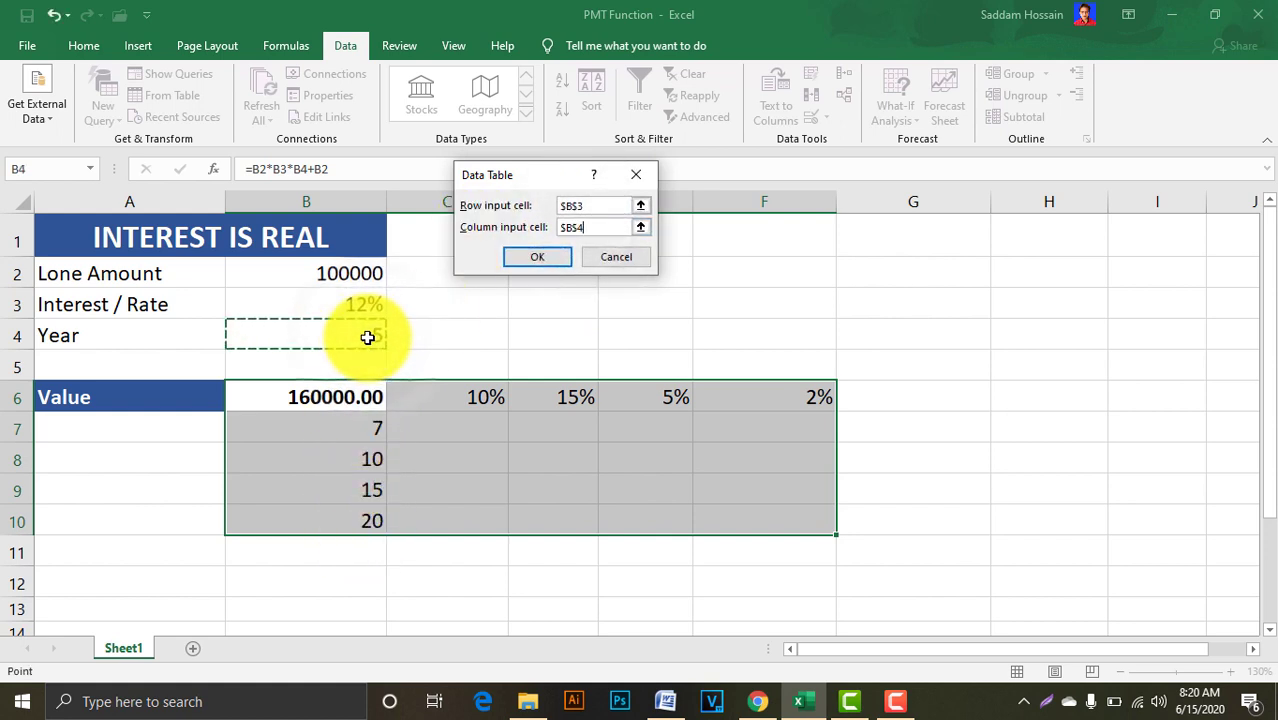
click(563, 257)
click(563, 256)
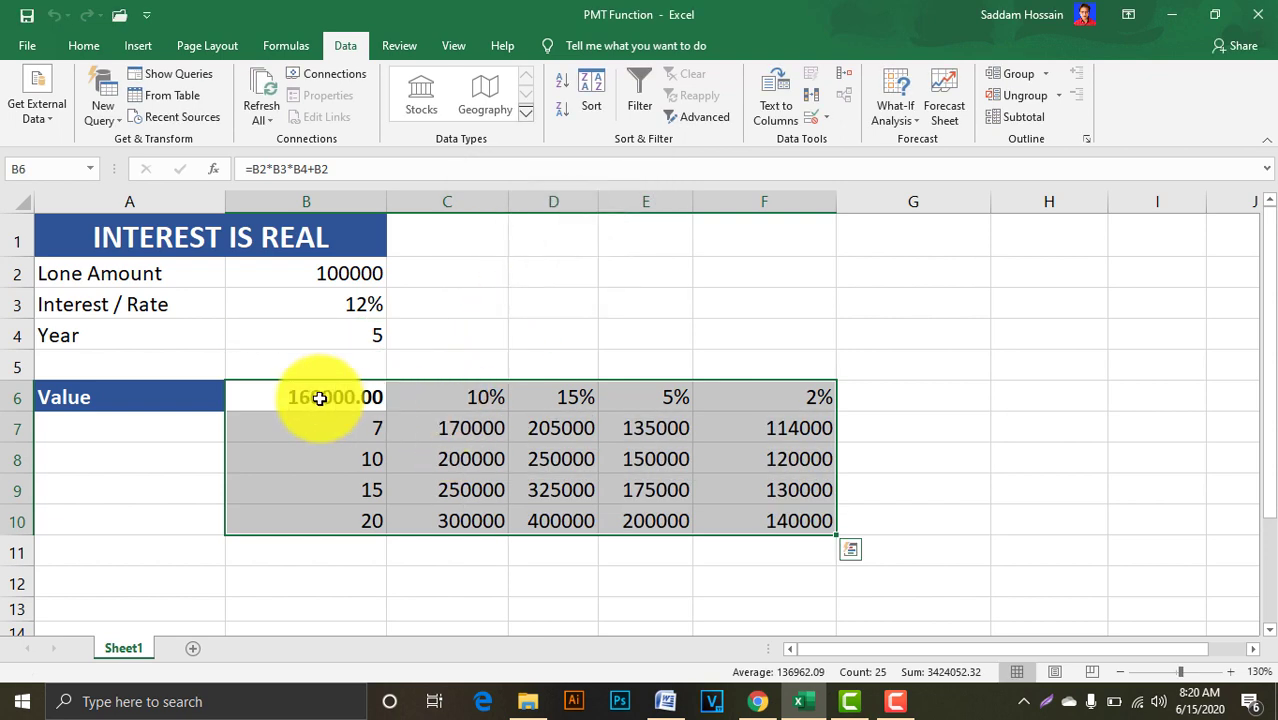
click(342, 306)
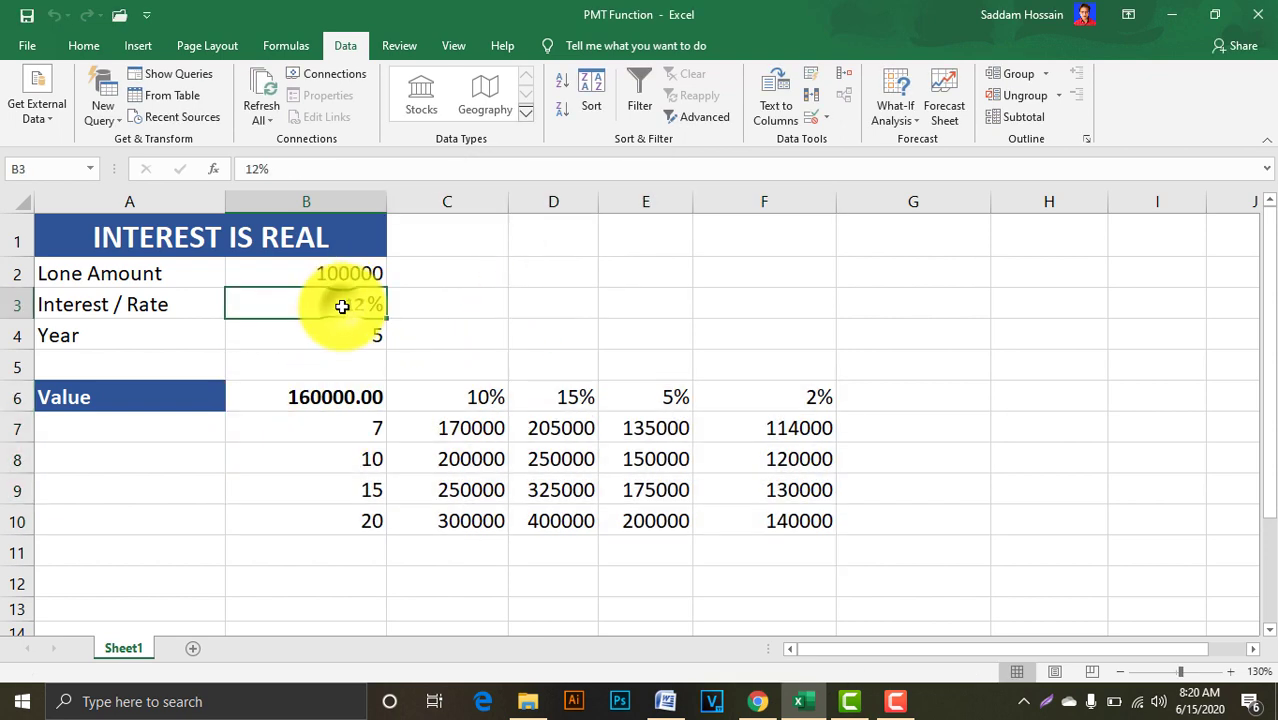
click(461, 399)
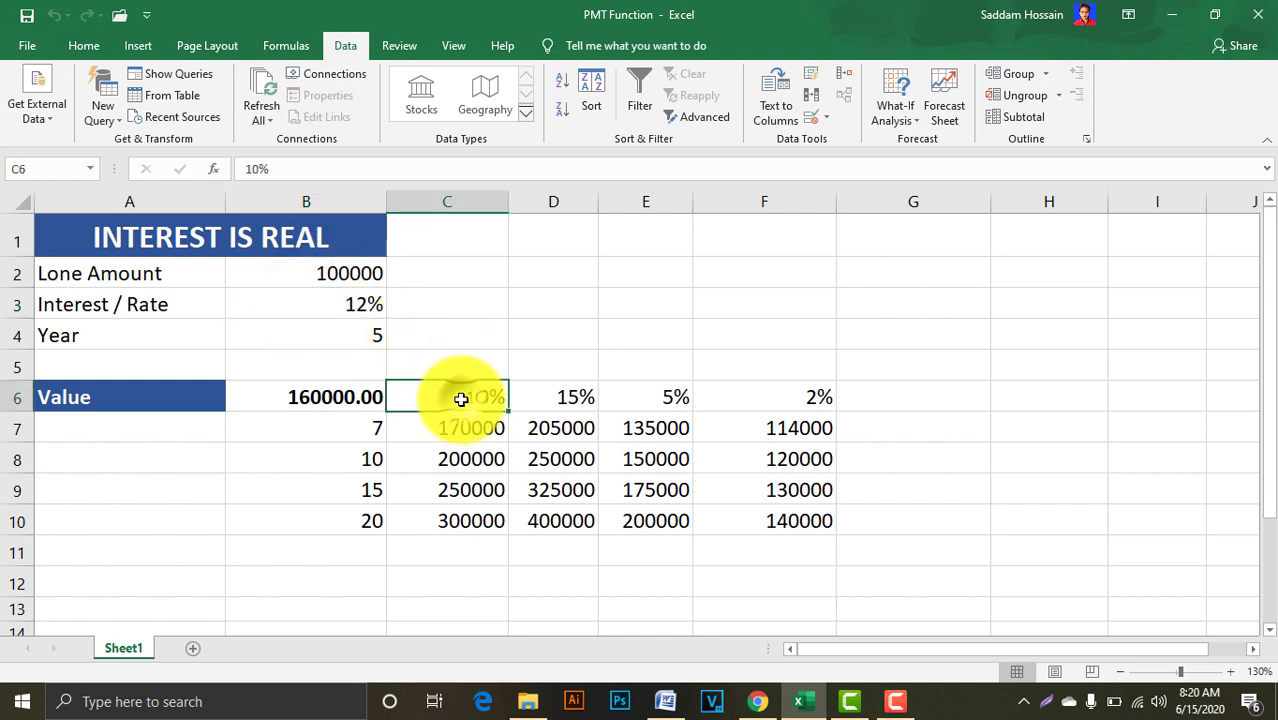
click(360, 334)
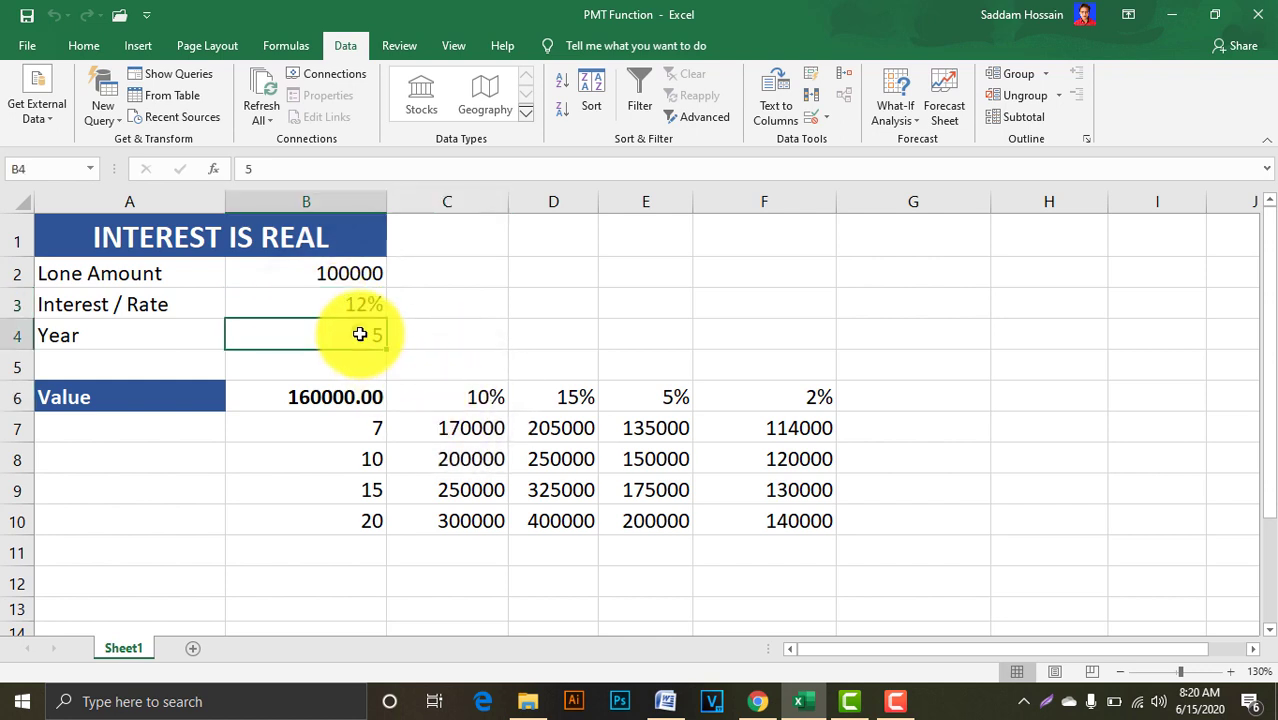
click(370, 428)
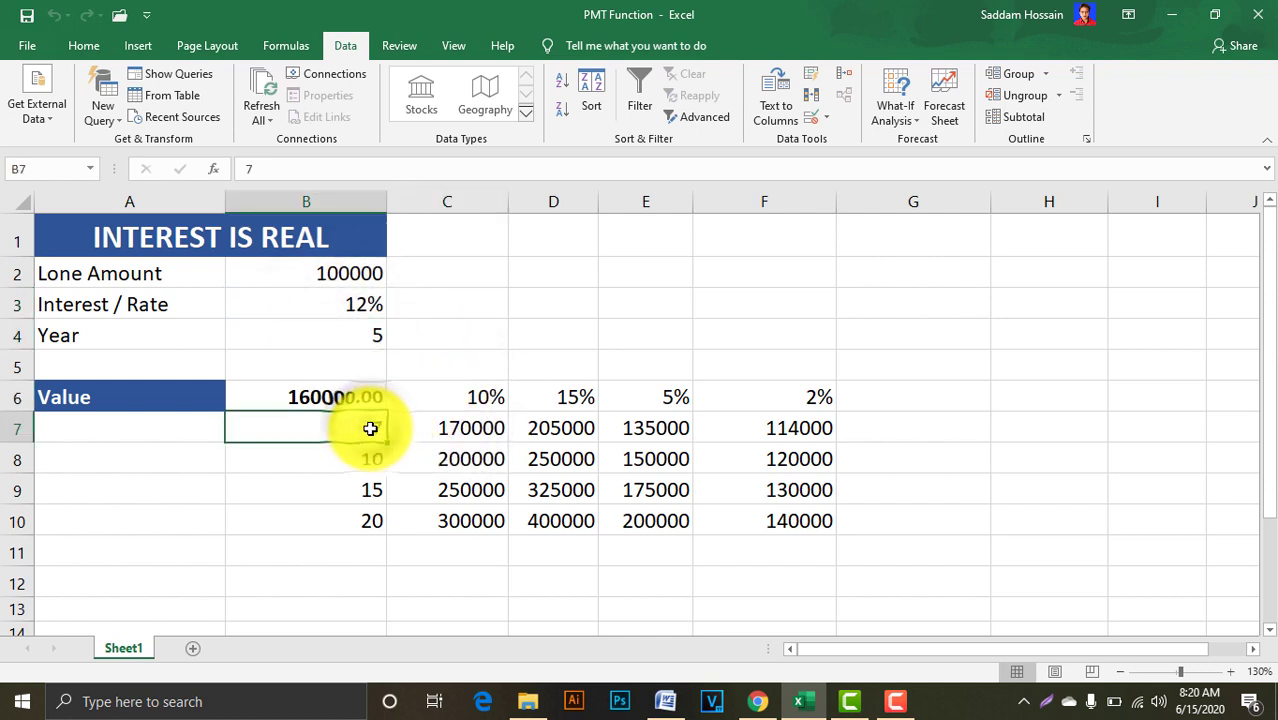
click(330, 266)
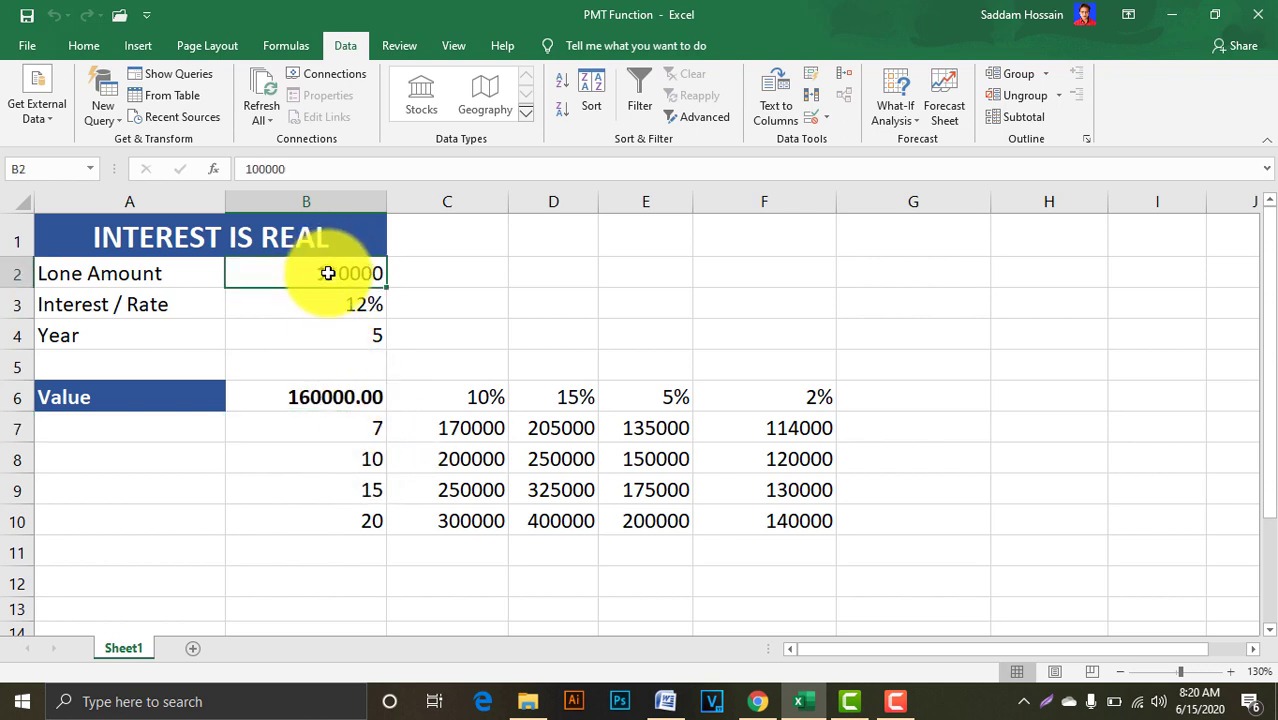
click(460, 428)
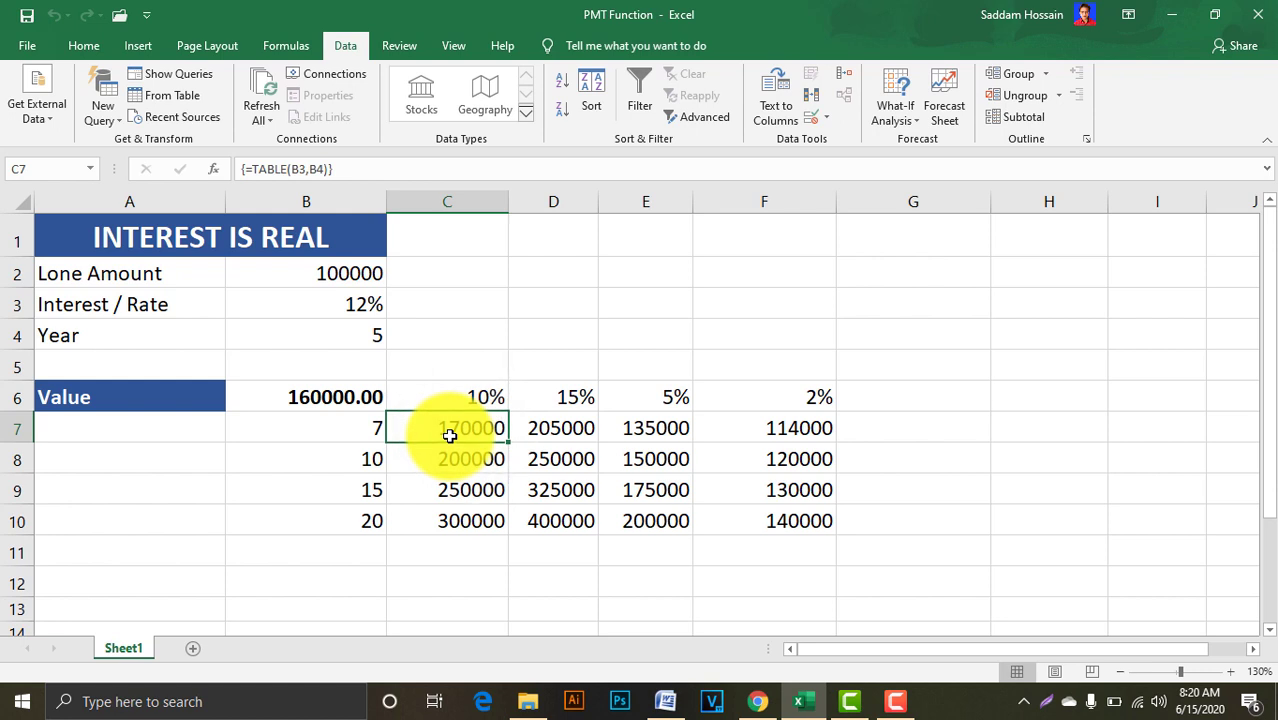
click(346, 432)
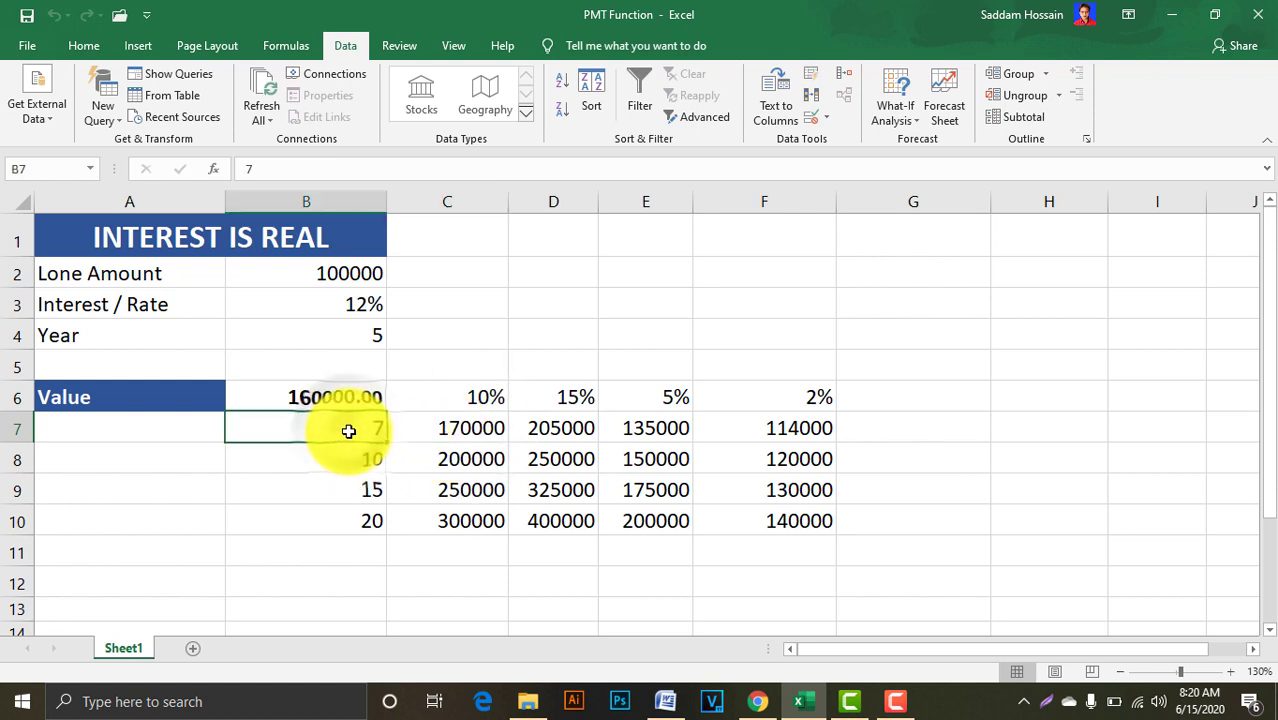
click(355, 305)
click(569, 400)
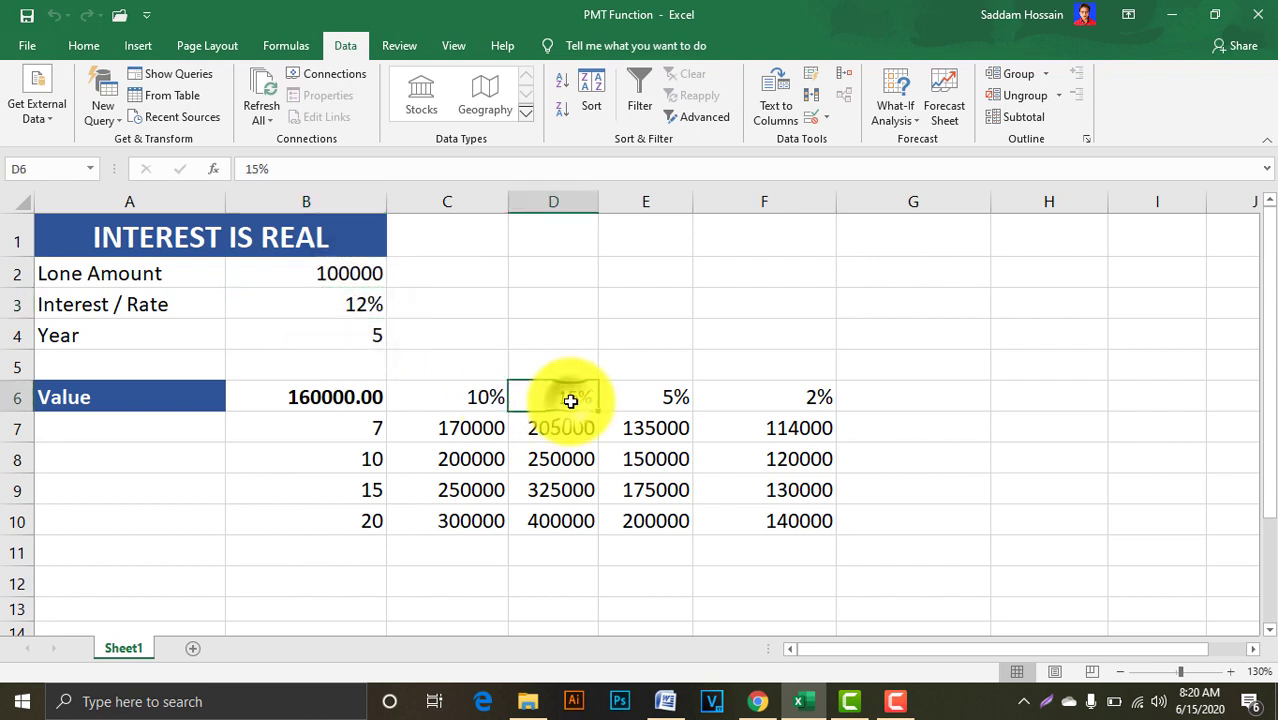
click(360, 337)
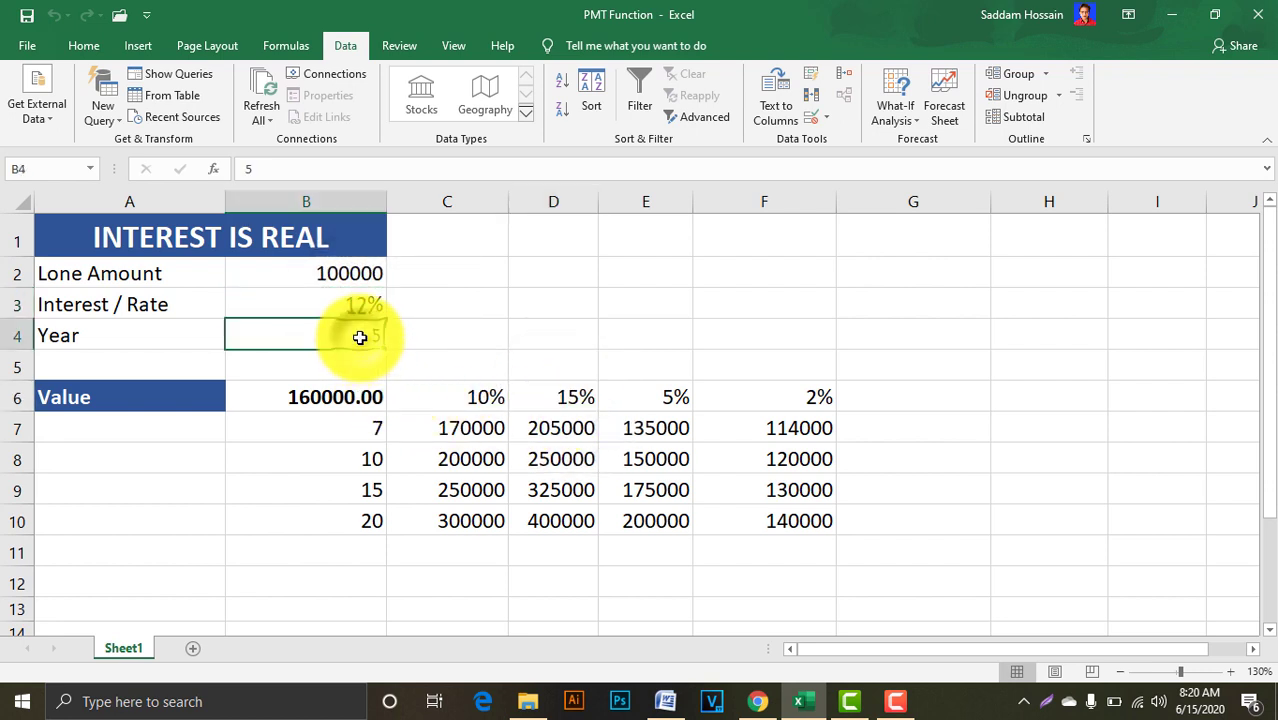
click(374, 495)
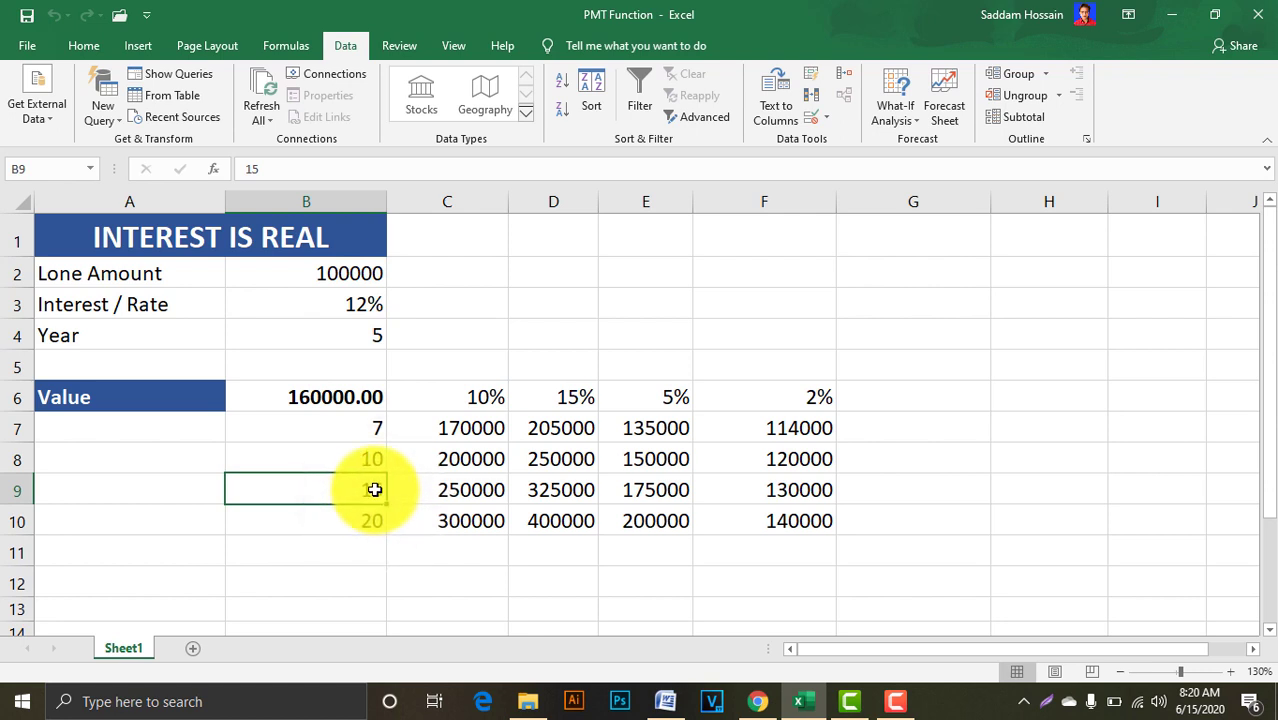
click(571, 396)
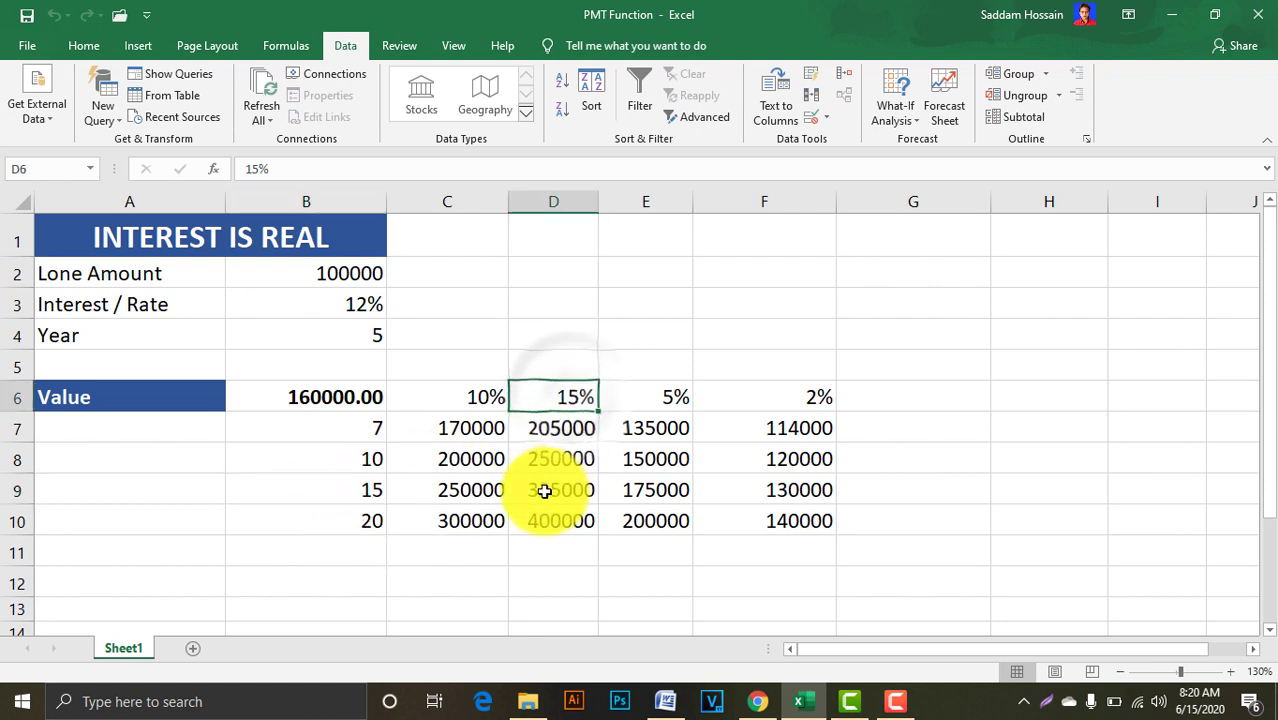
click(546, 490)
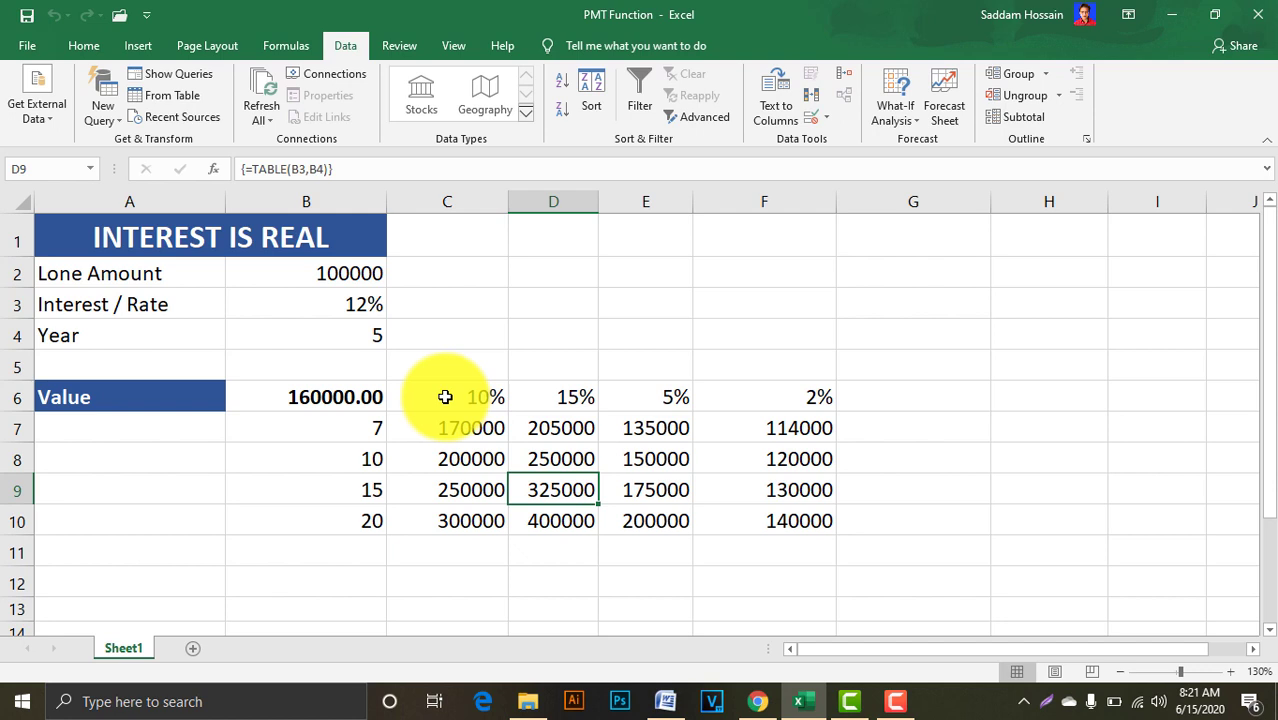
- Highlight the rates in C6:F6 and the years down column B to explain them
drag(442, 397, 781, 393)
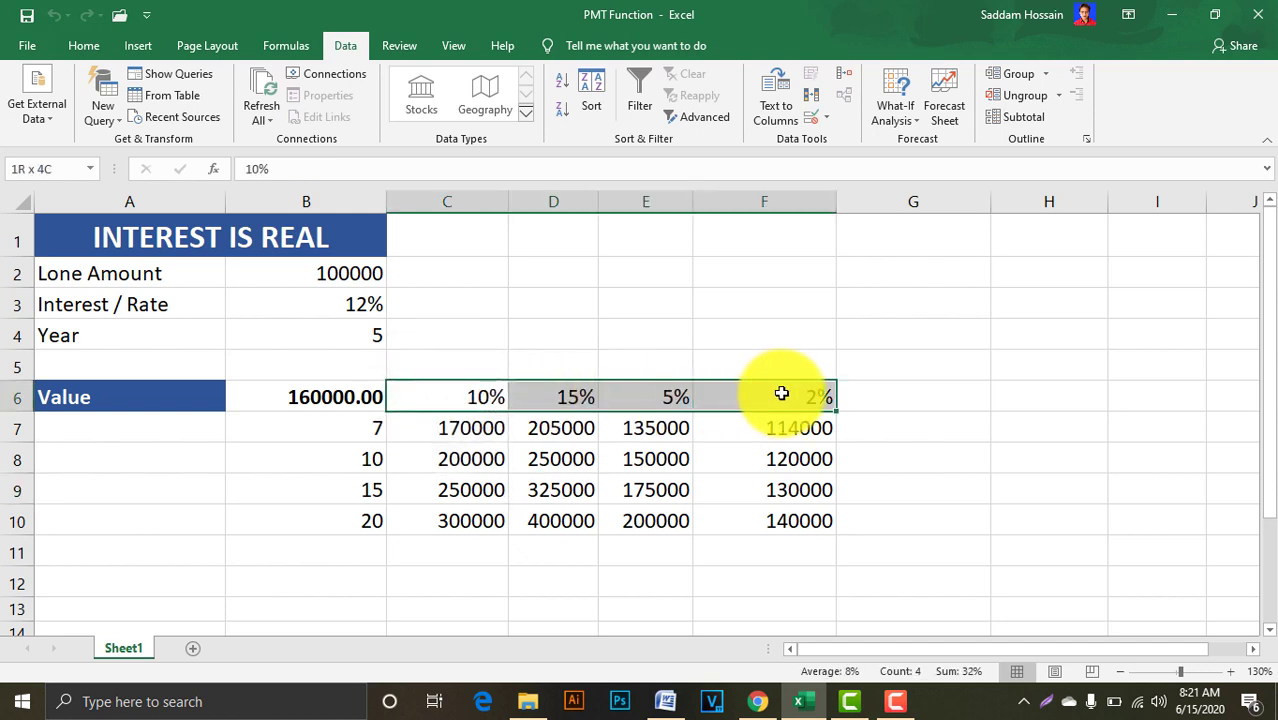
drag(365, 434, 372, 548)
drag(467, 388, 760, 396)
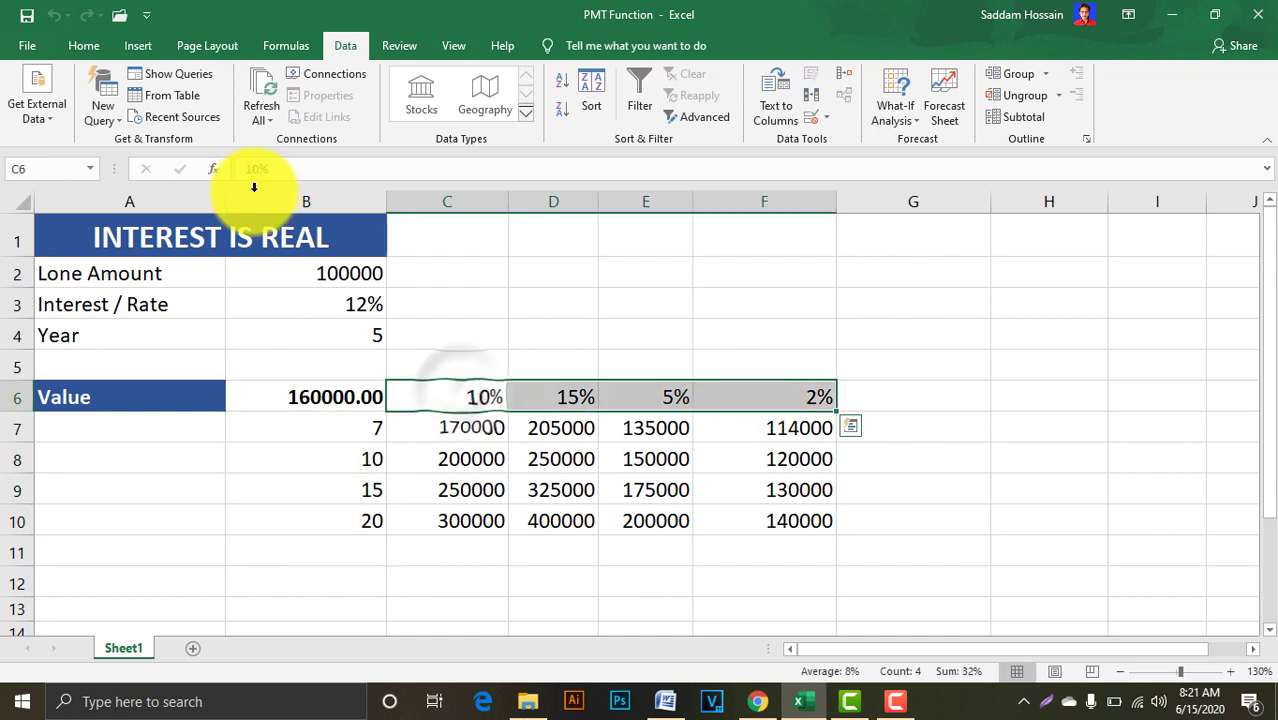
- Point out the loan amount in B2 and year input in B4, then switch to Chrome
click(306, 282)
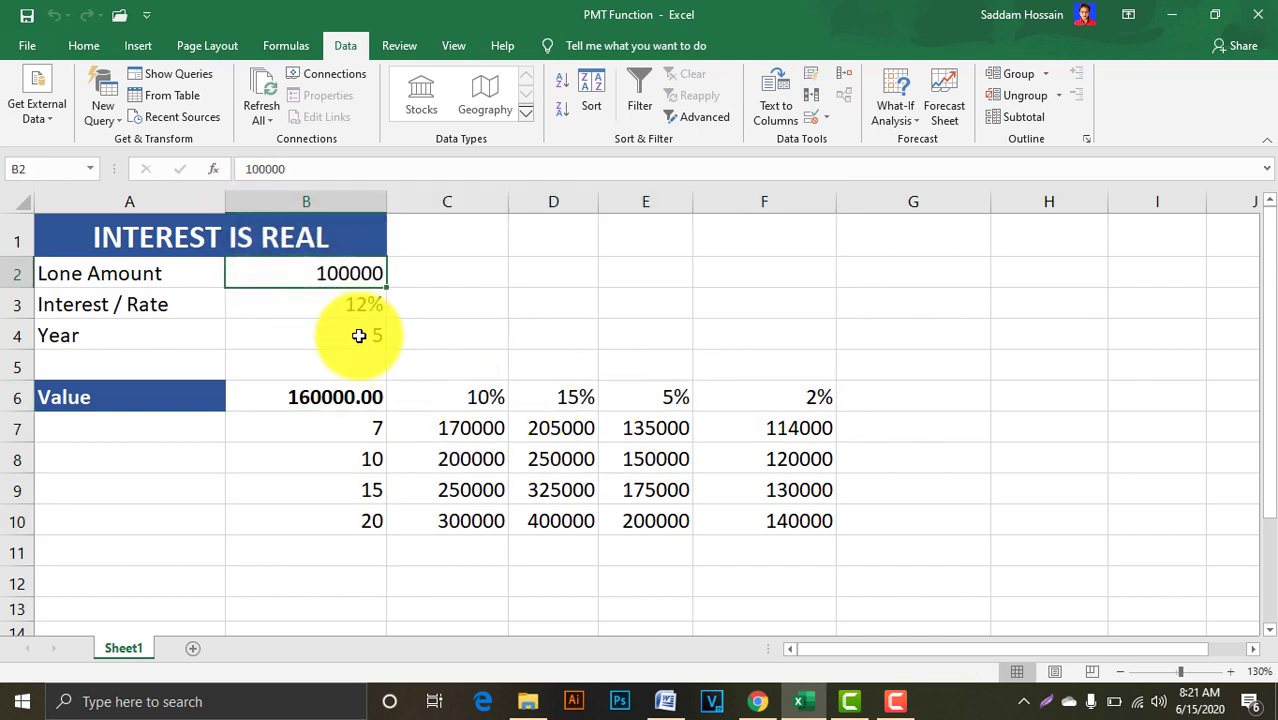
click(358, 336)
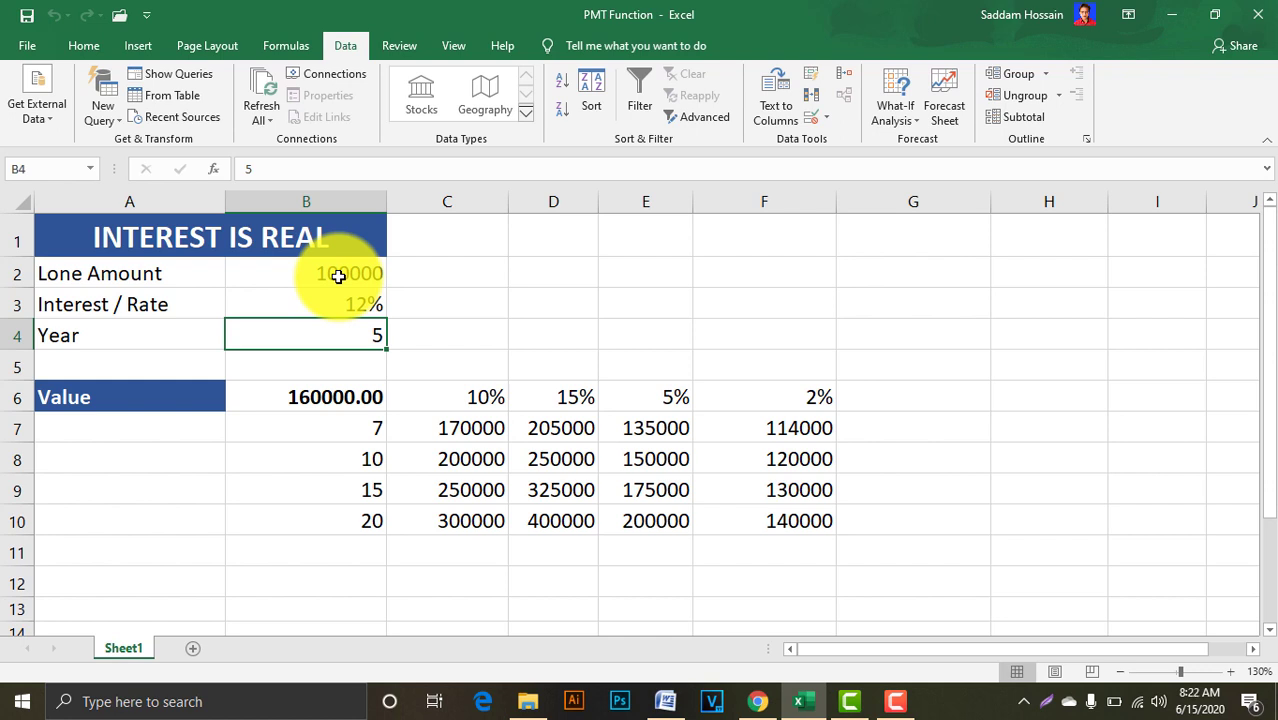
click(757, 702)
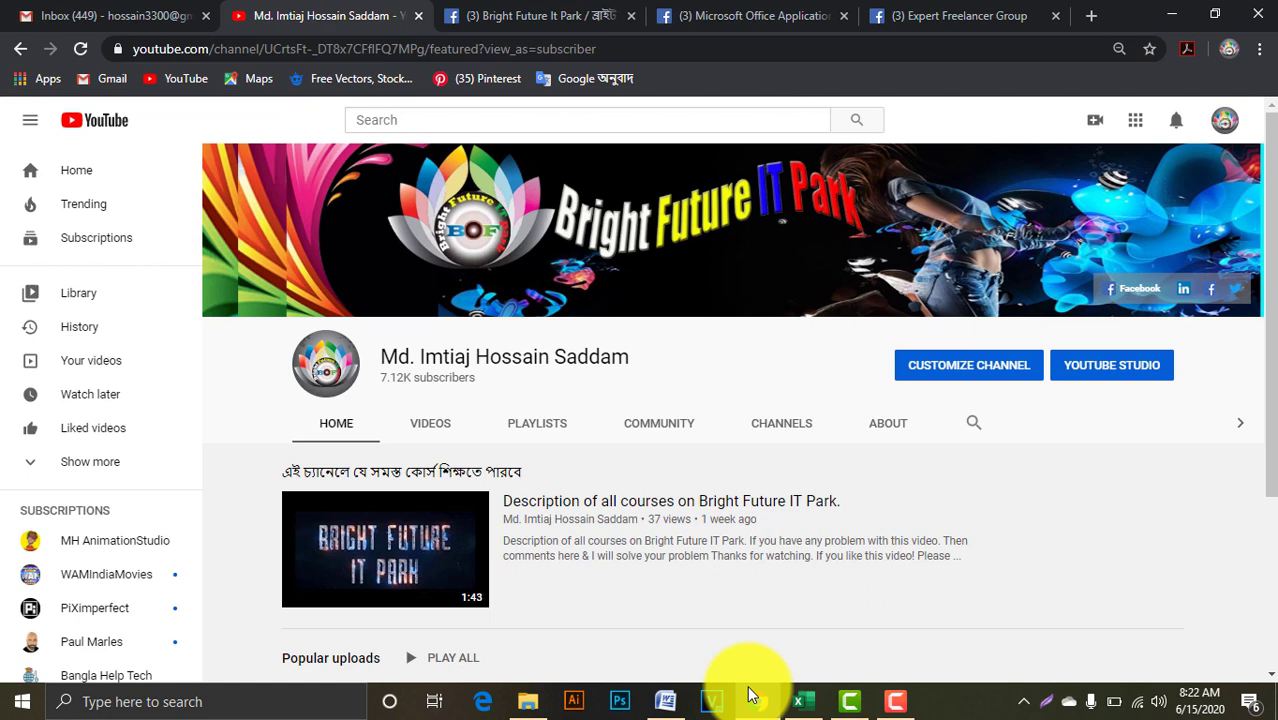
- Move through the Bright Future IT Park and Microsoft Office Application tabs to the Expert Freelancer Group
click(494, 12)
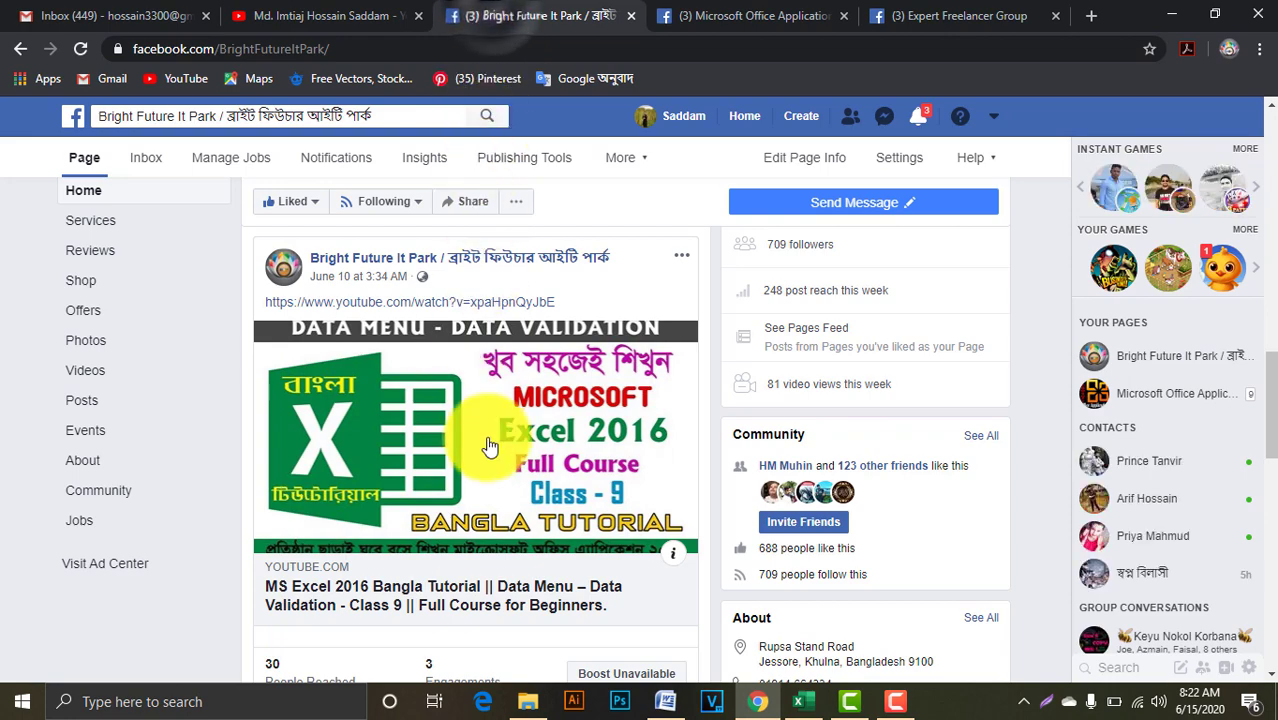
scroll(470, 480, up, 4)
scroll(477, 511, up, 8)
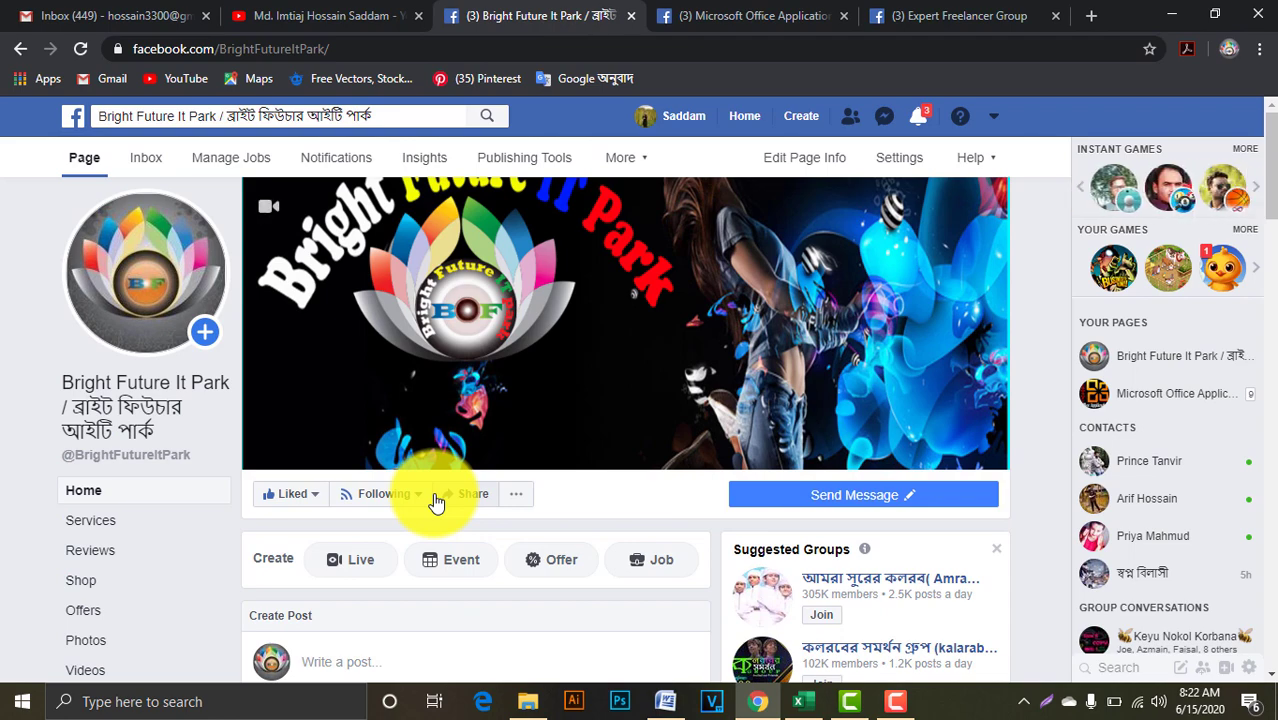
click(748, 18)
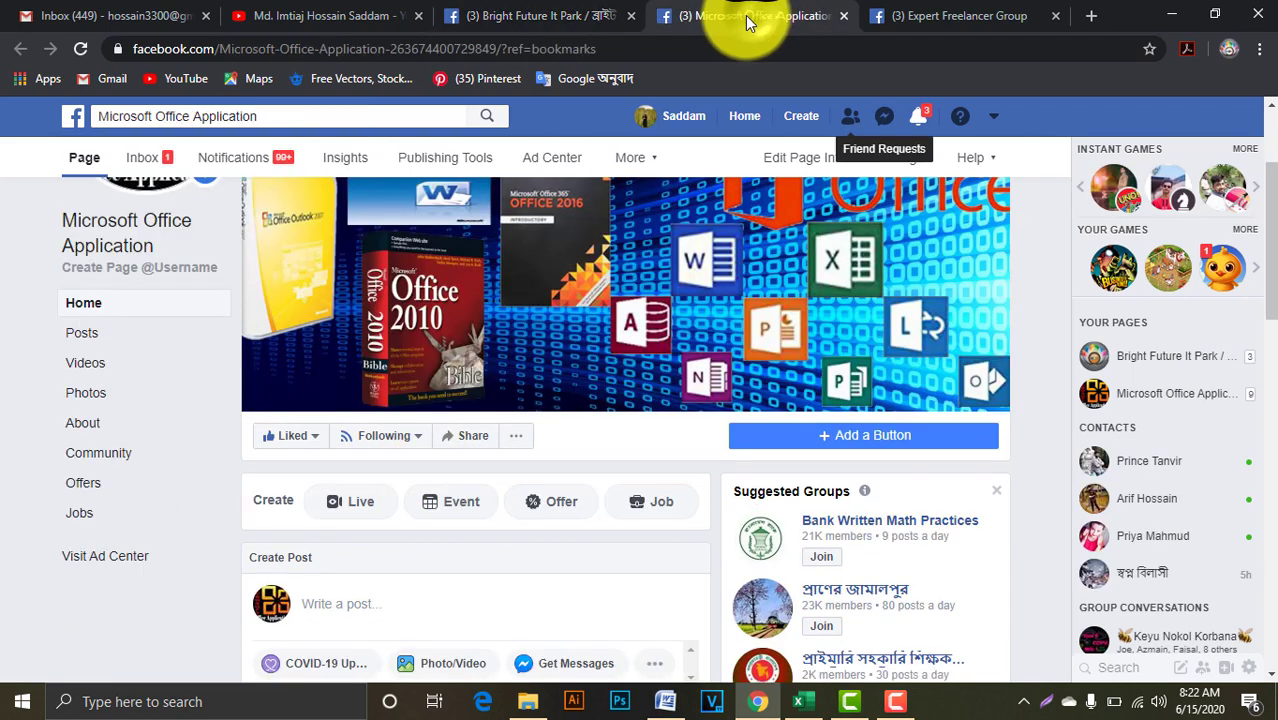
scroll(365, 480, up, 2)
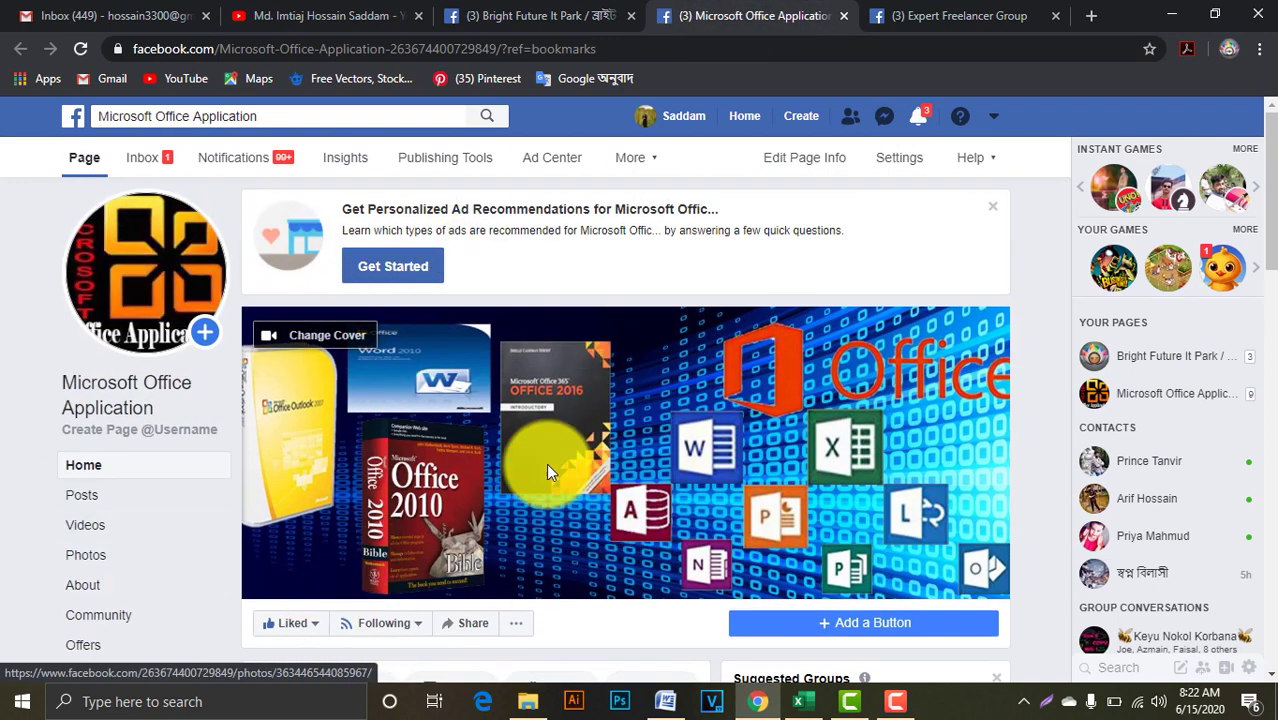
click(911, 17)
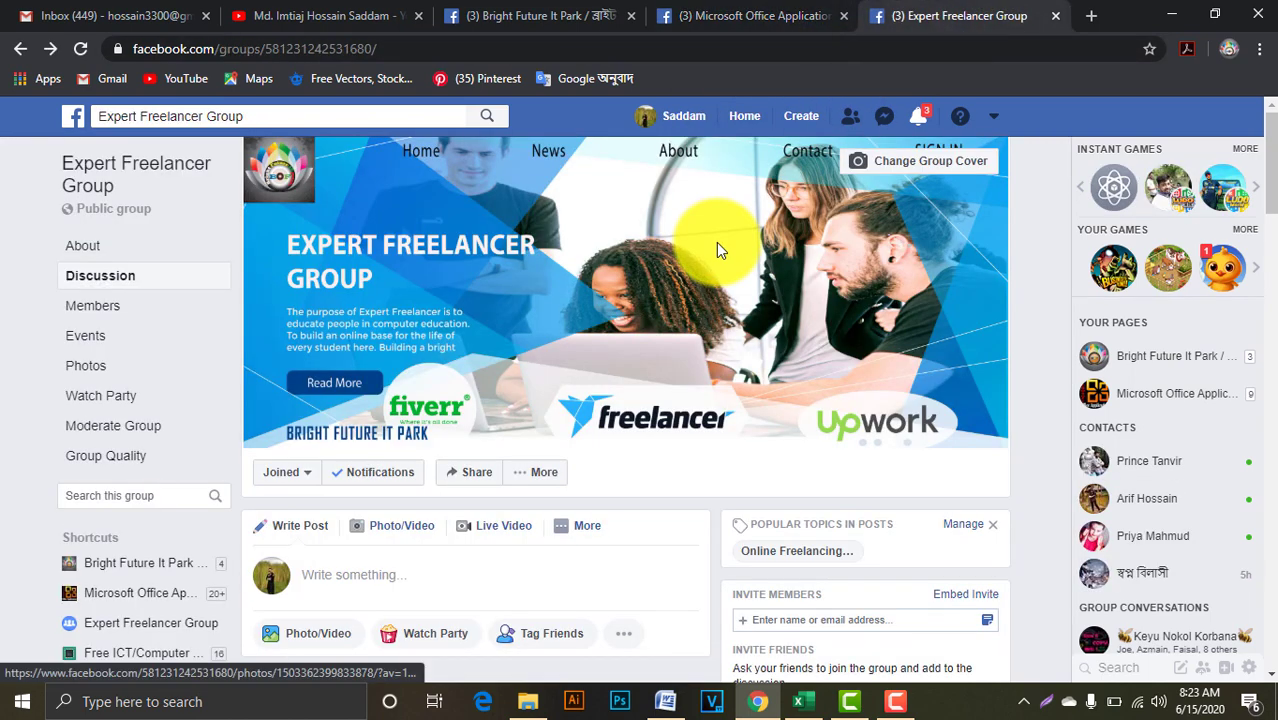